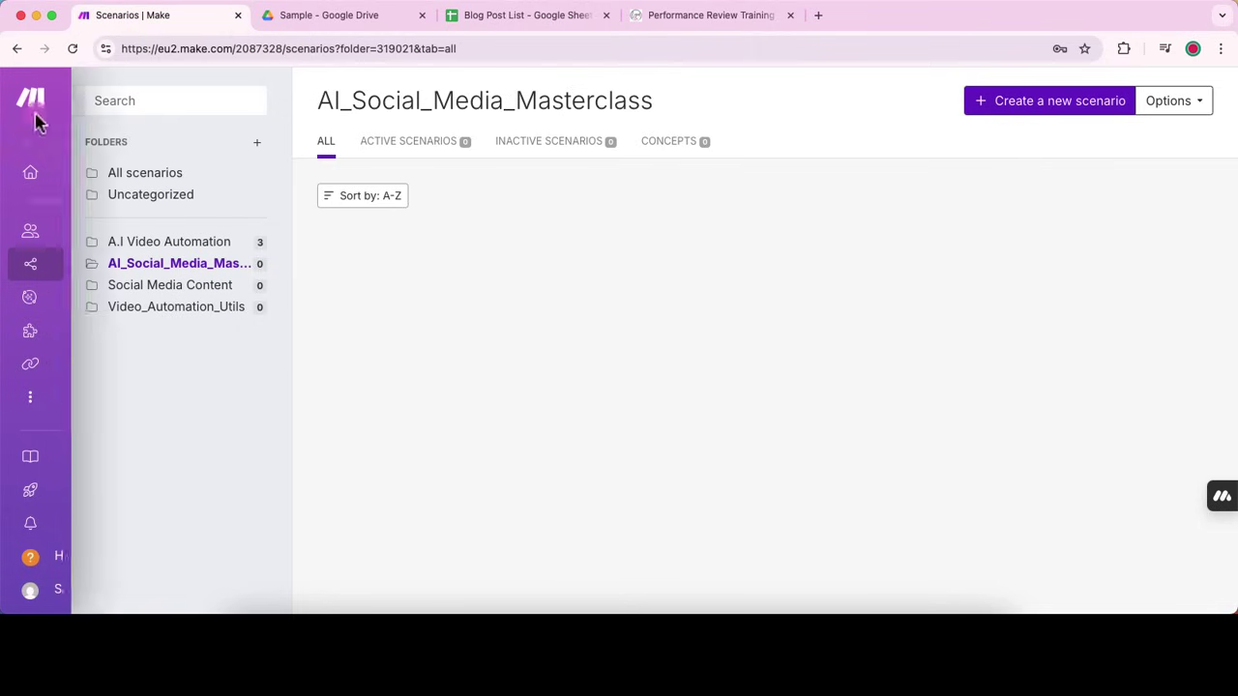
Open the AI_Social_Media_Masterclass folder in the scenarios area and create a new scenario in it.
mouse_move(26, 127)
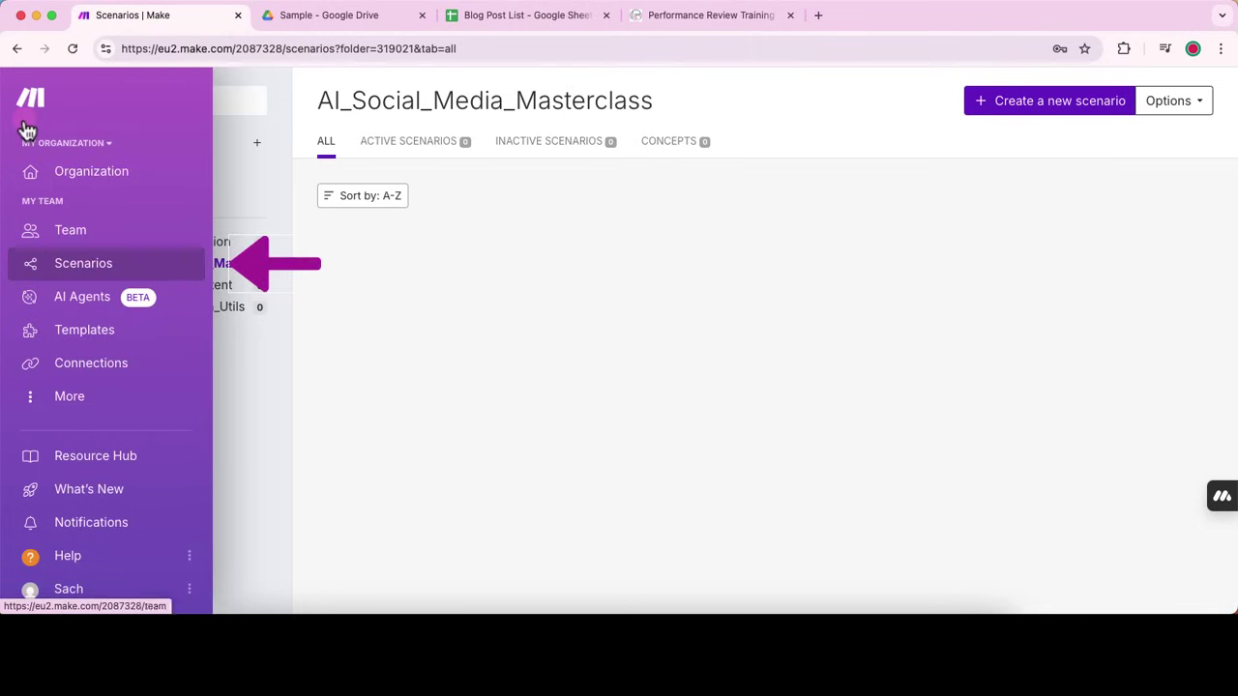
click(83, 274)
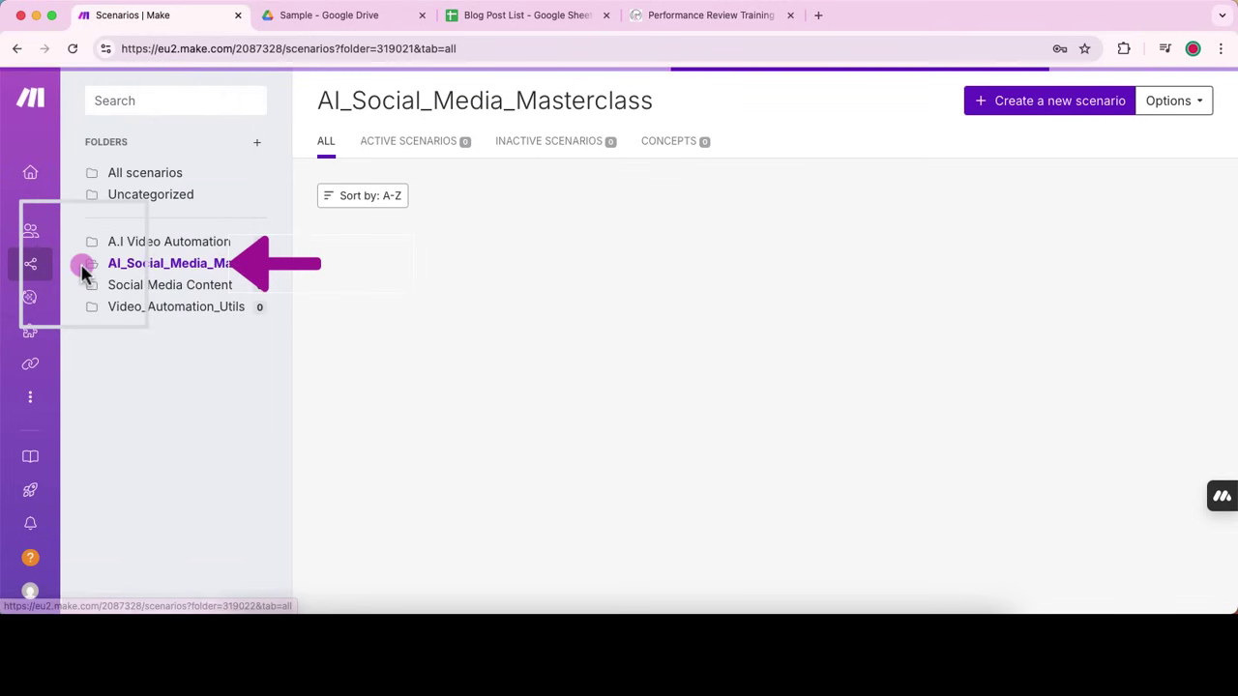
click(183, 271)
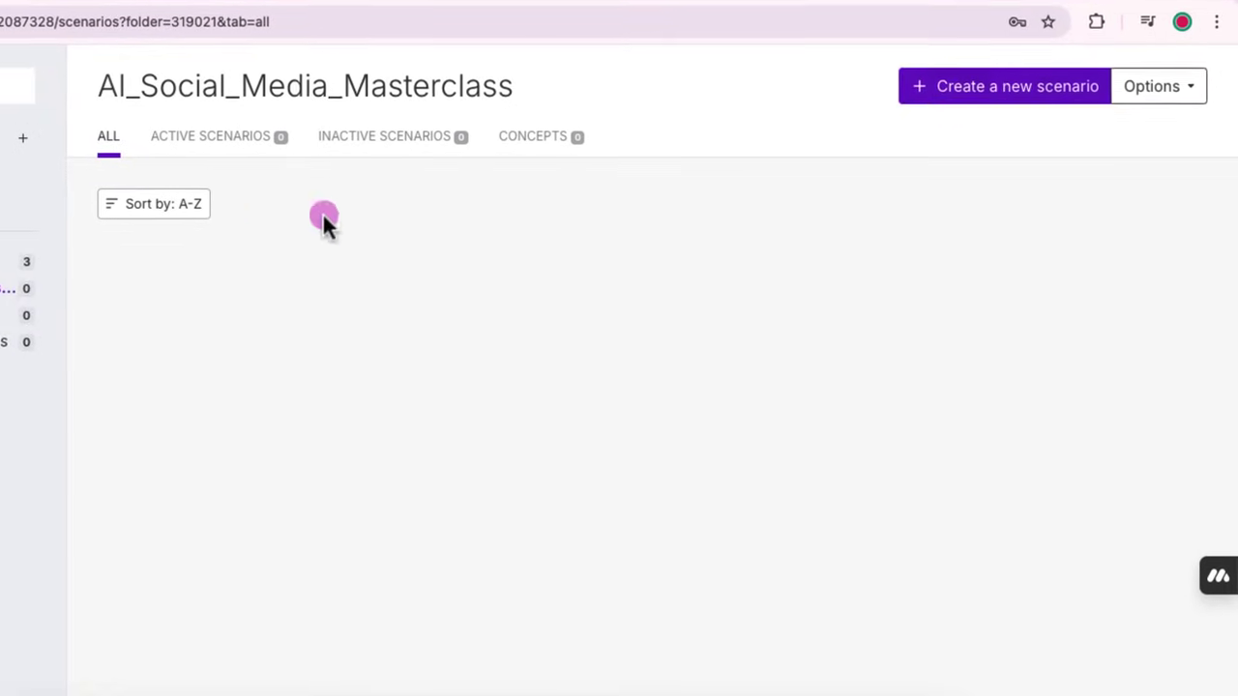
click(980, 97)
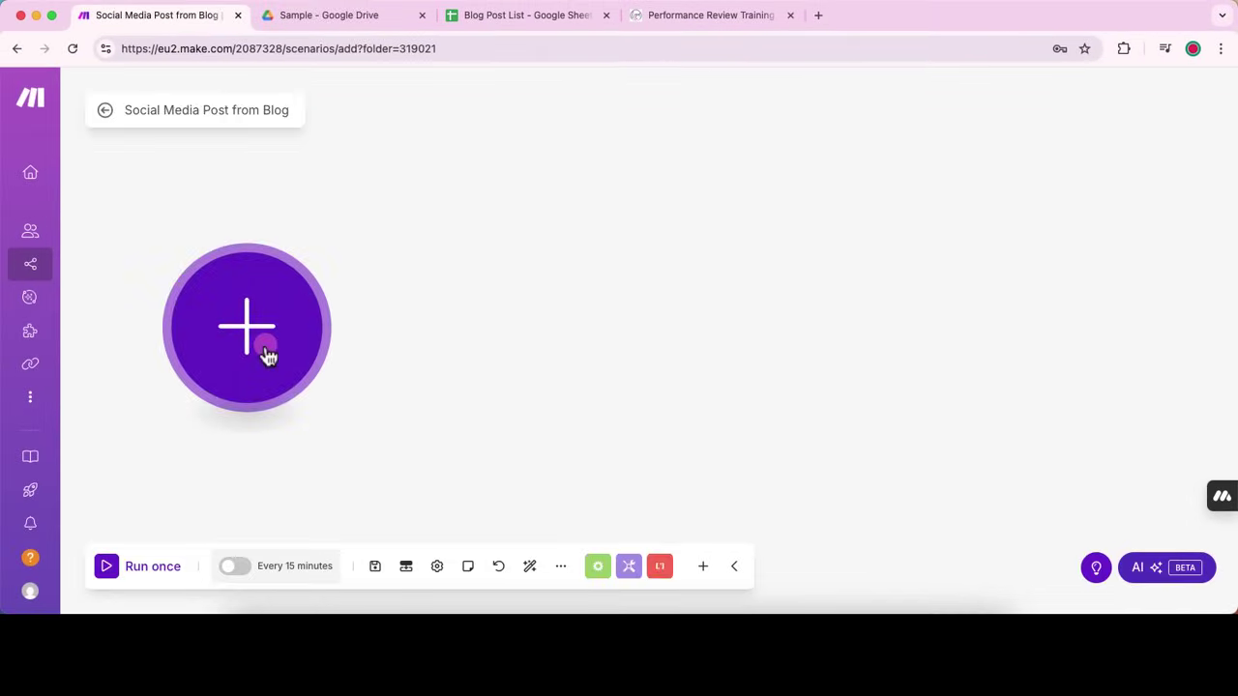
Add the Google Sheets Search Rows module as the scenario's first module.
click(267, 356)
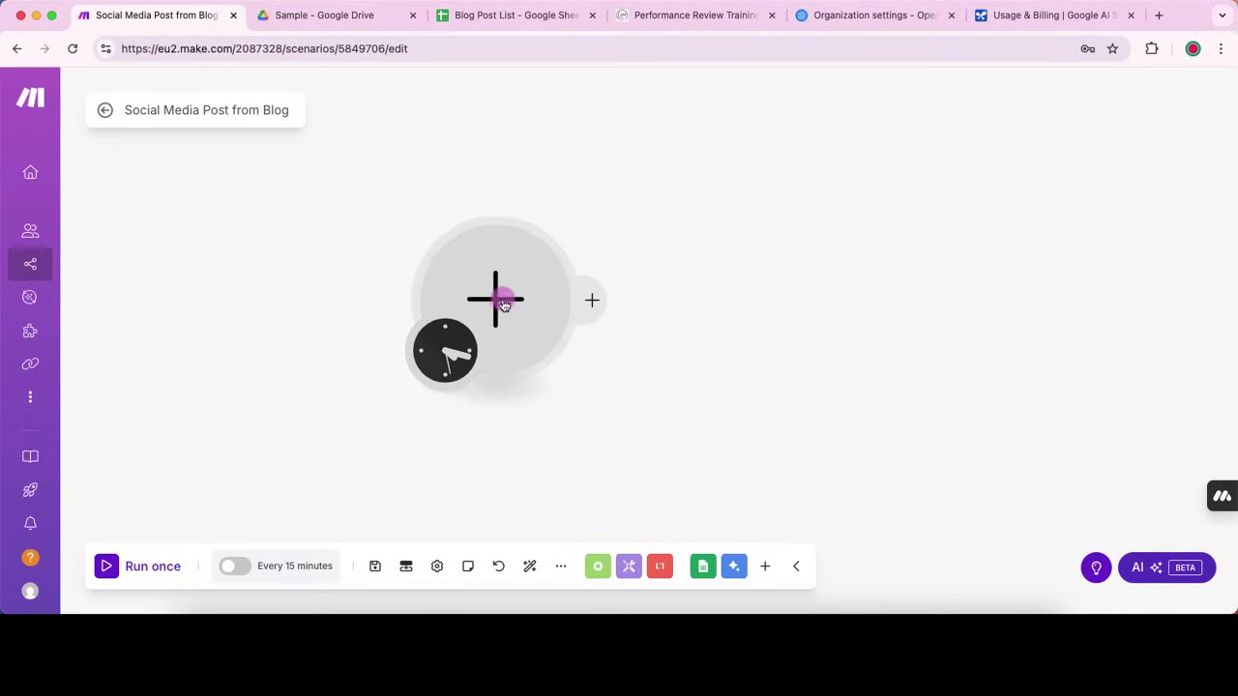
click(495, 315)
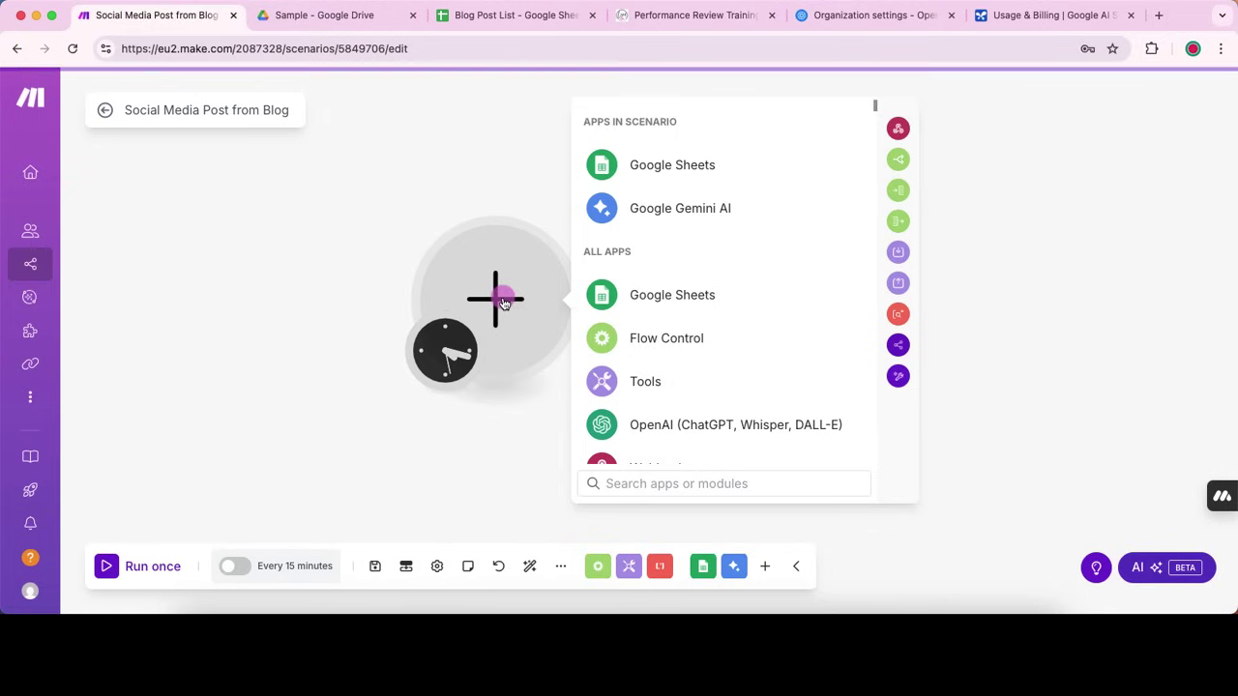
click(662, 176)
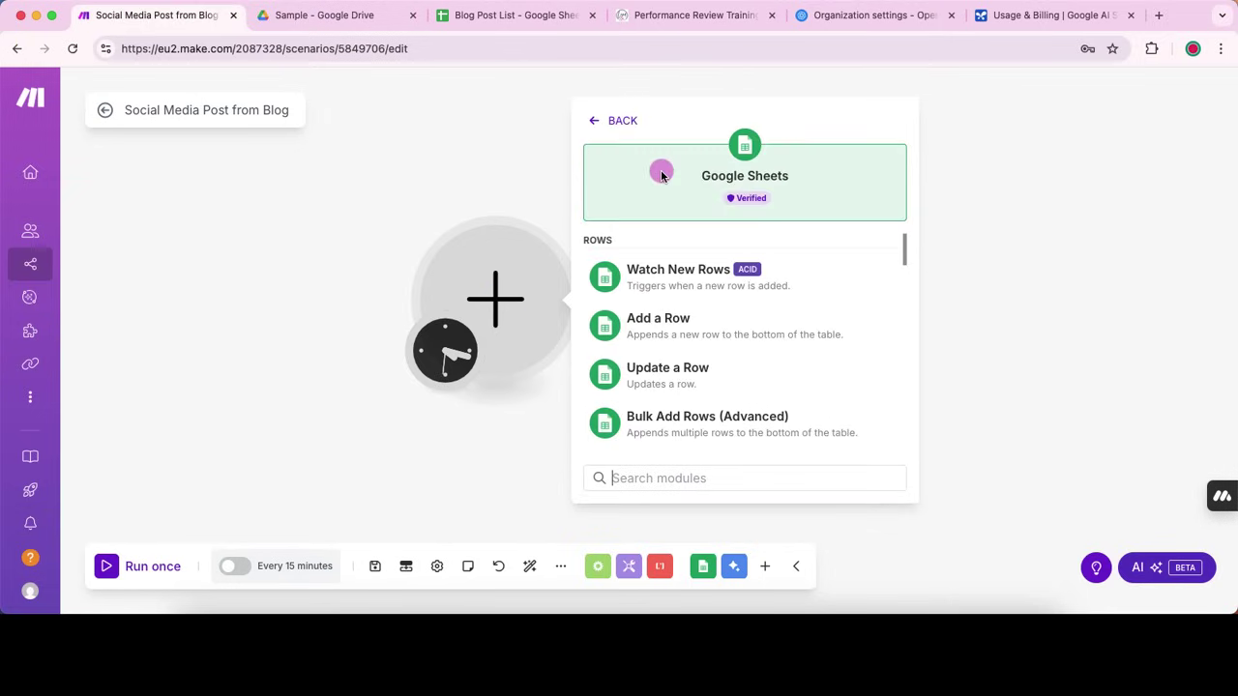
click(760, 290)
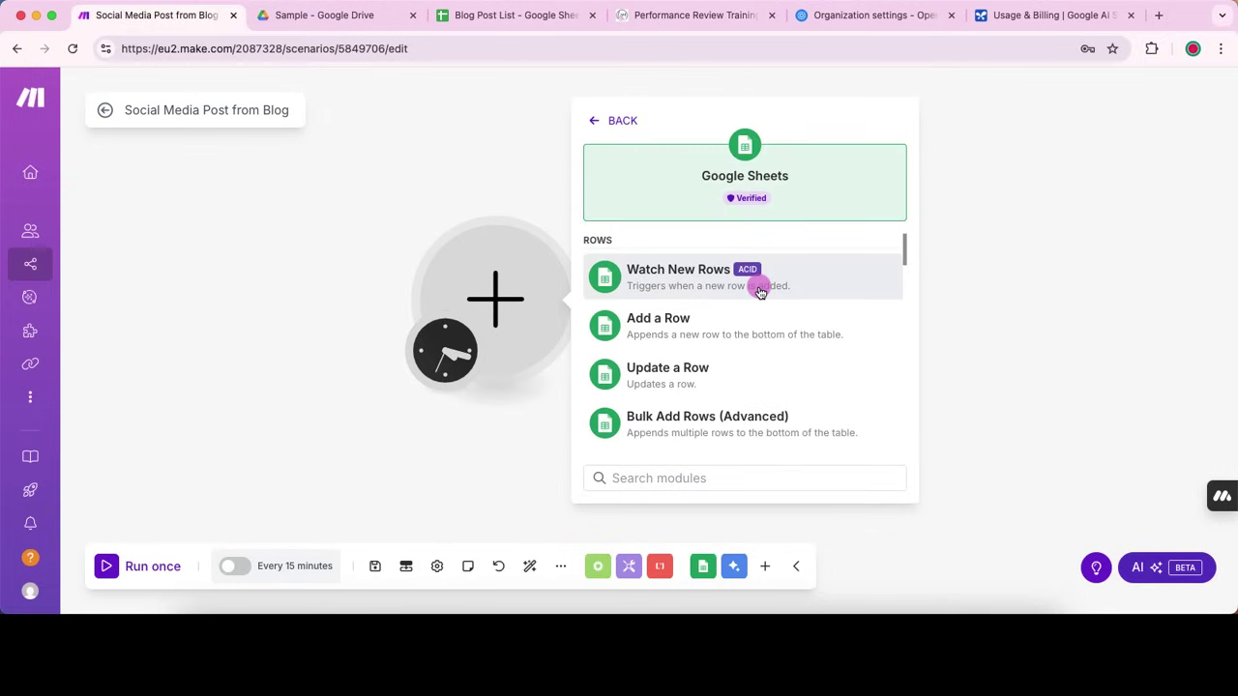
scroll(760, 290, down, 3)
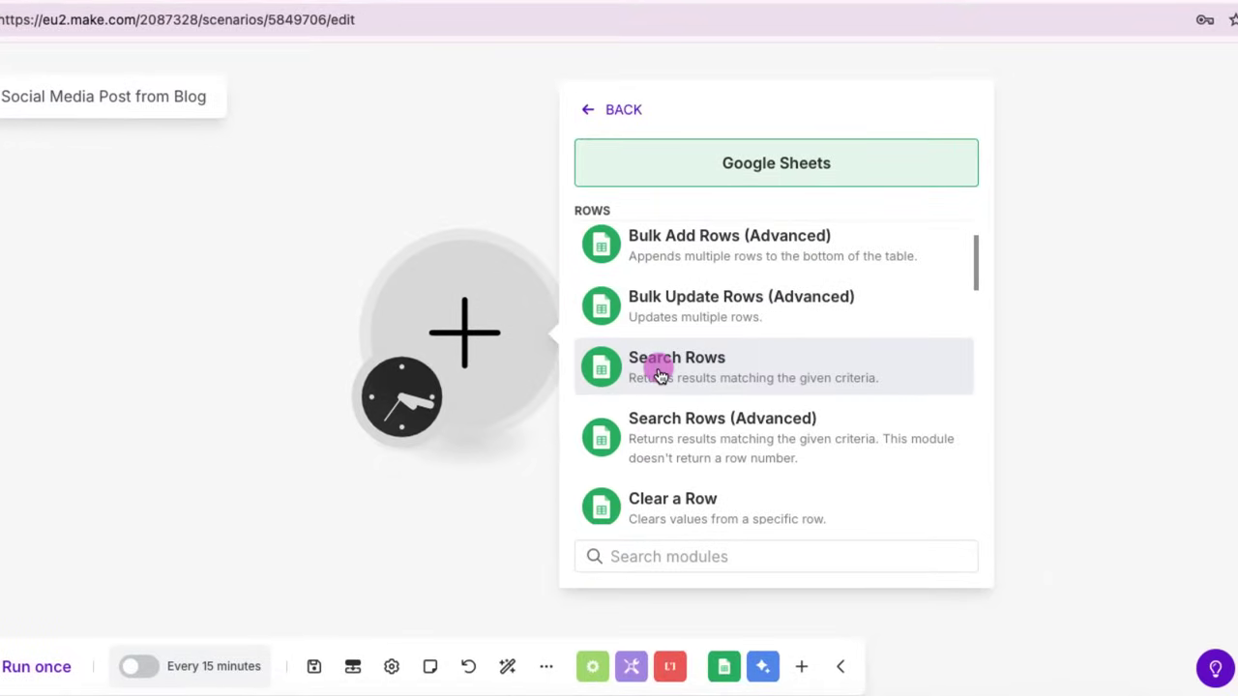
click(672, 375)
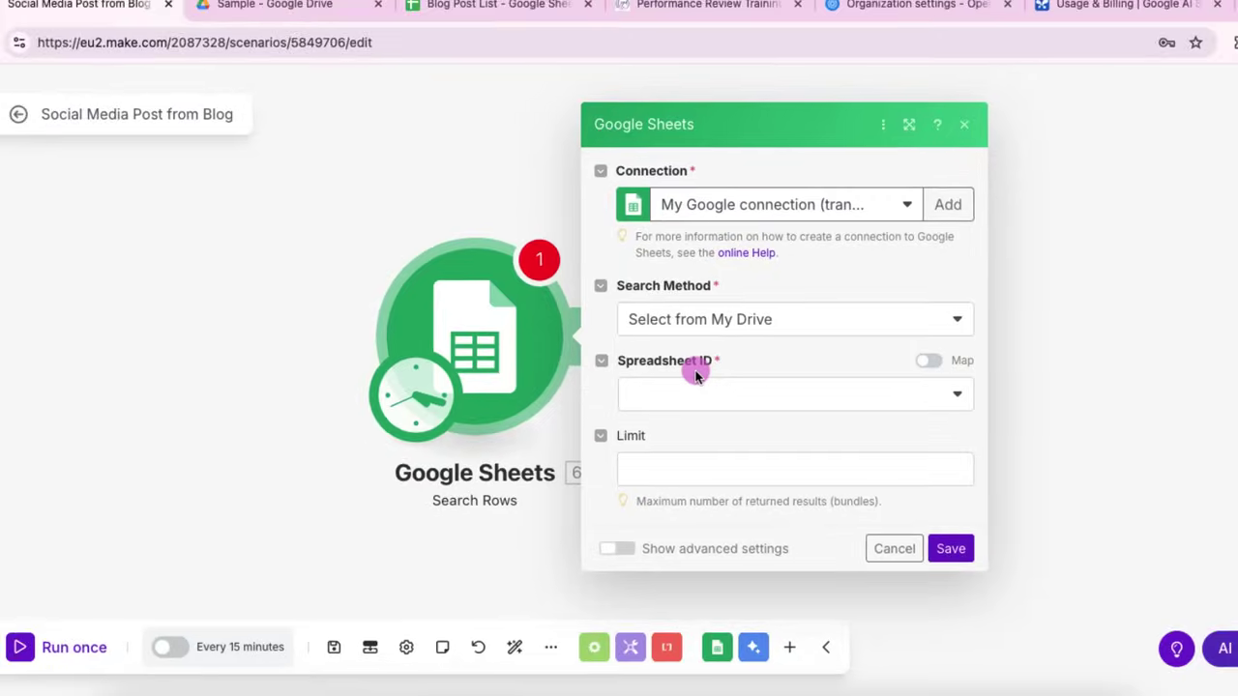
Switch to the Blog Post List spreadsheet and examine its blog post link and the linked Performance Review Training article.
click(479, 4)
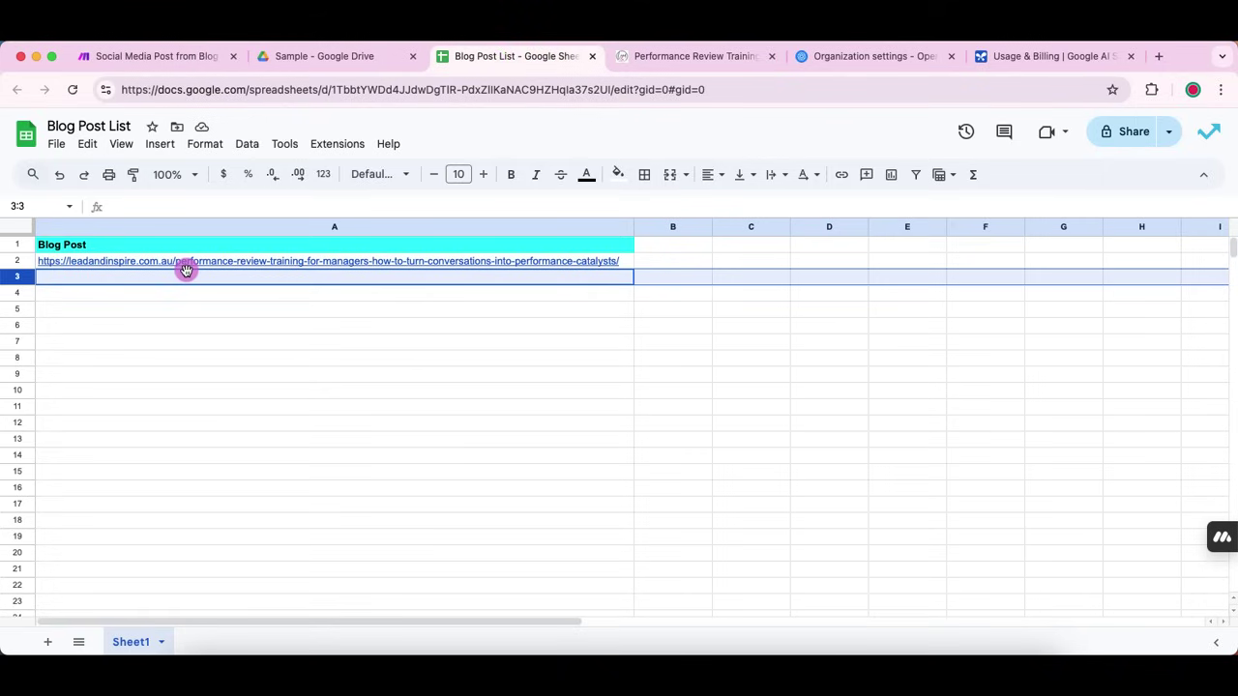
mouse_move(187, 270)
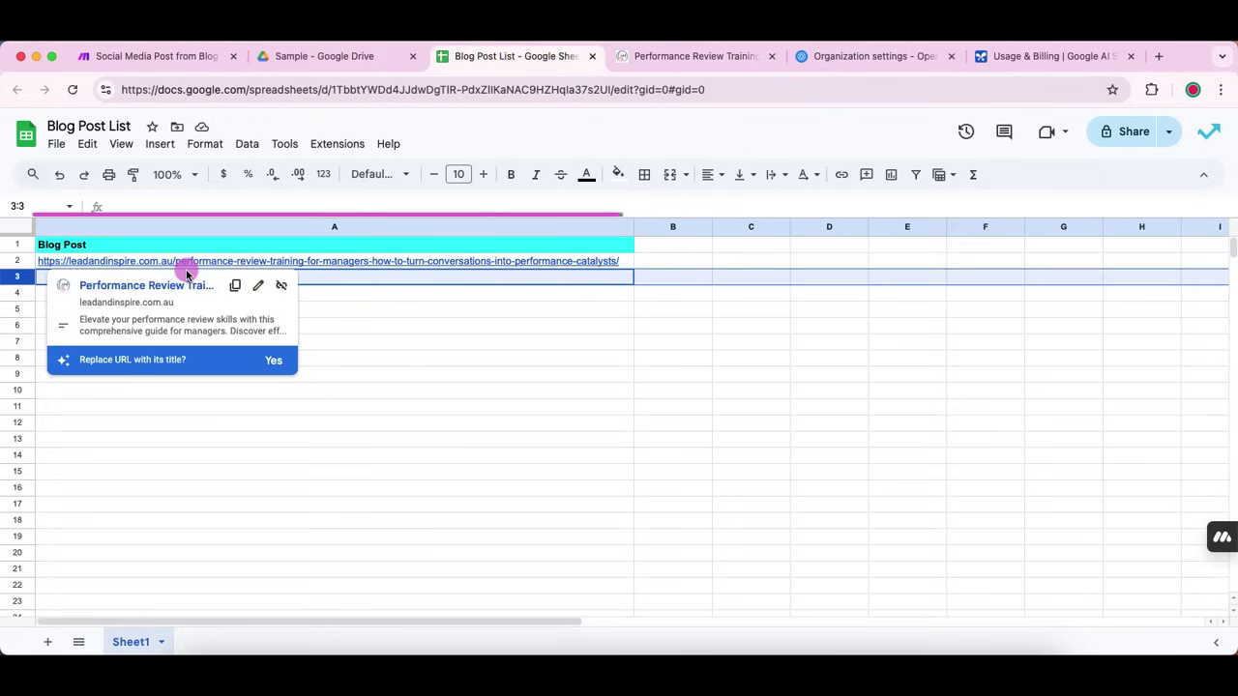
click(703, 64)
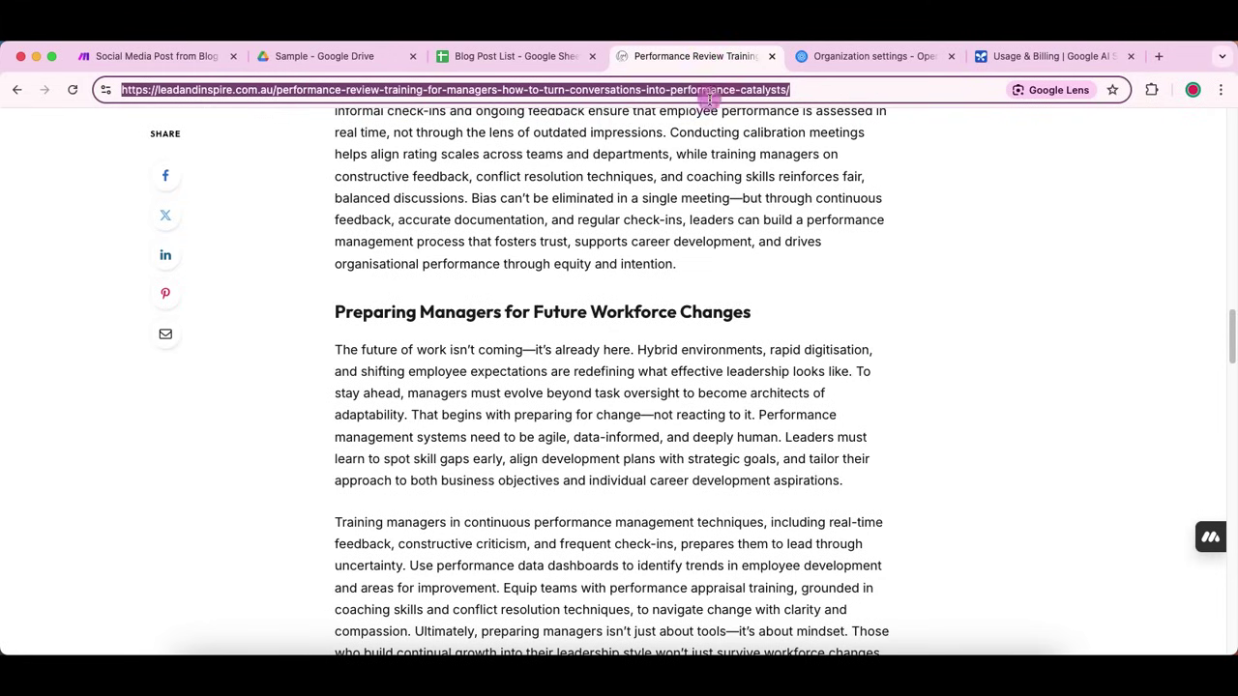
scroll(744, 216, up, 20)
scroll(744, 216, down, 3)
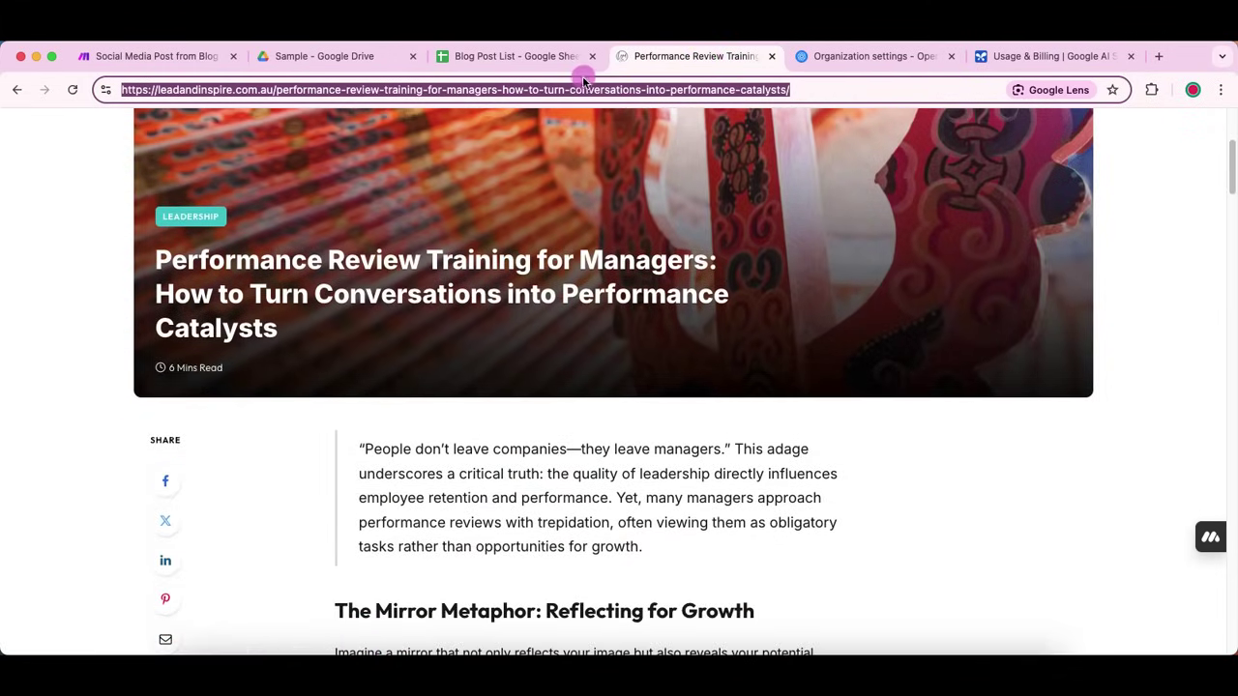
click(475, 60)
Return to the Make scenario, set the Search Rows module to the Blog Post List spreadsheet and Sheet1, and save the module.
click(160, 60)
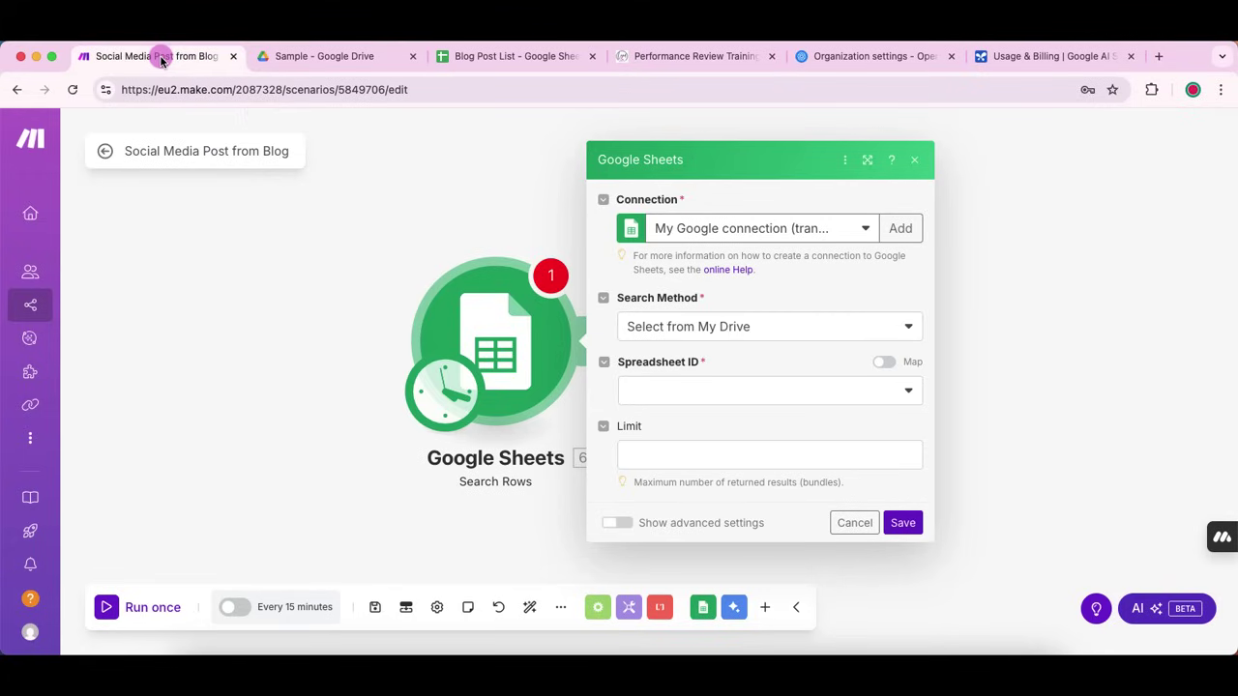
click(760, 392)
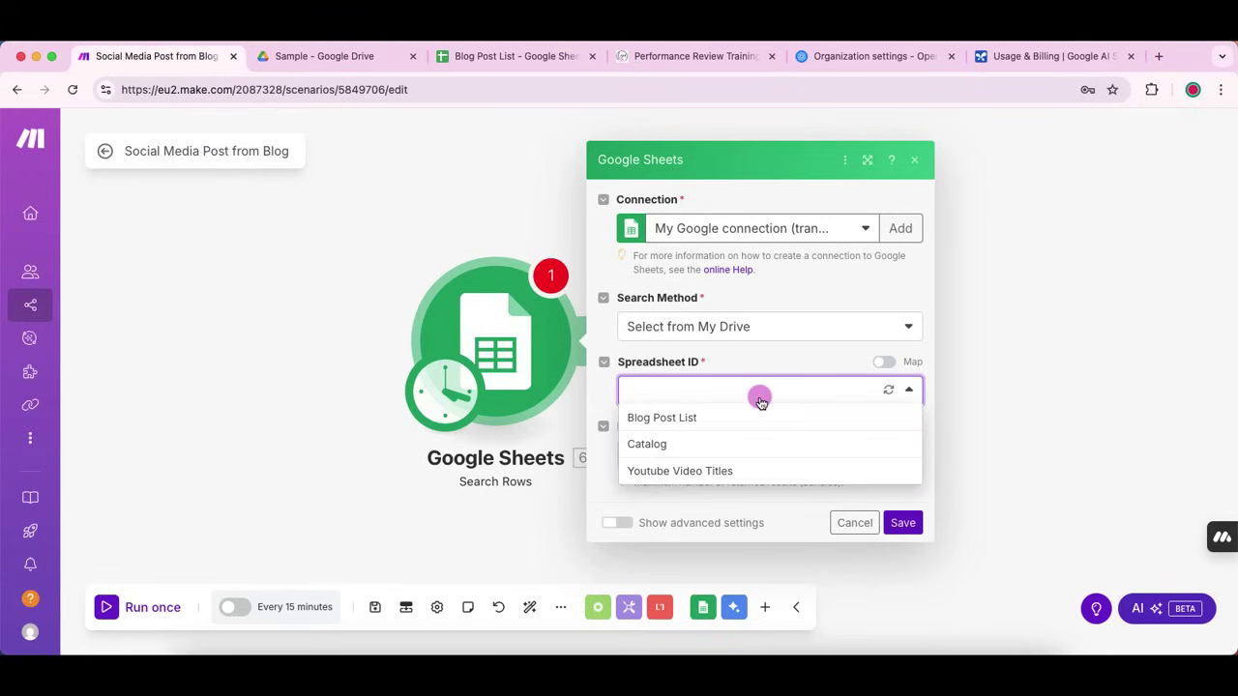
click(661, 420)
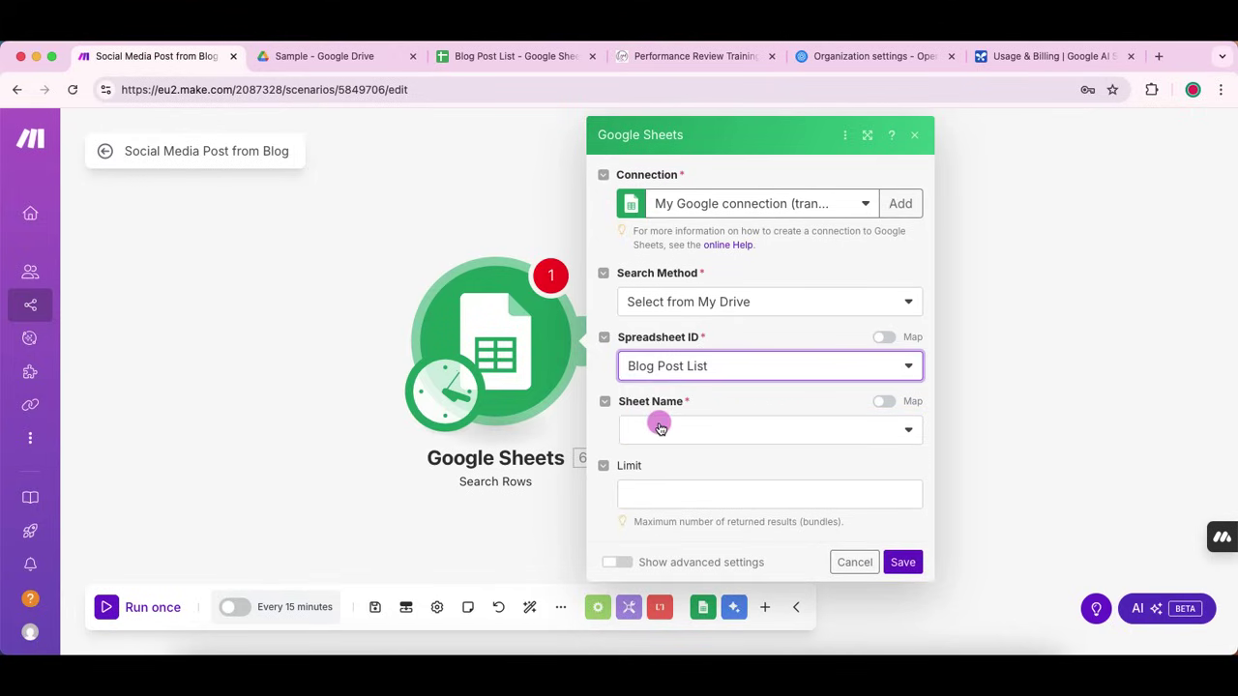
click(700, 441)
click(665, 455)
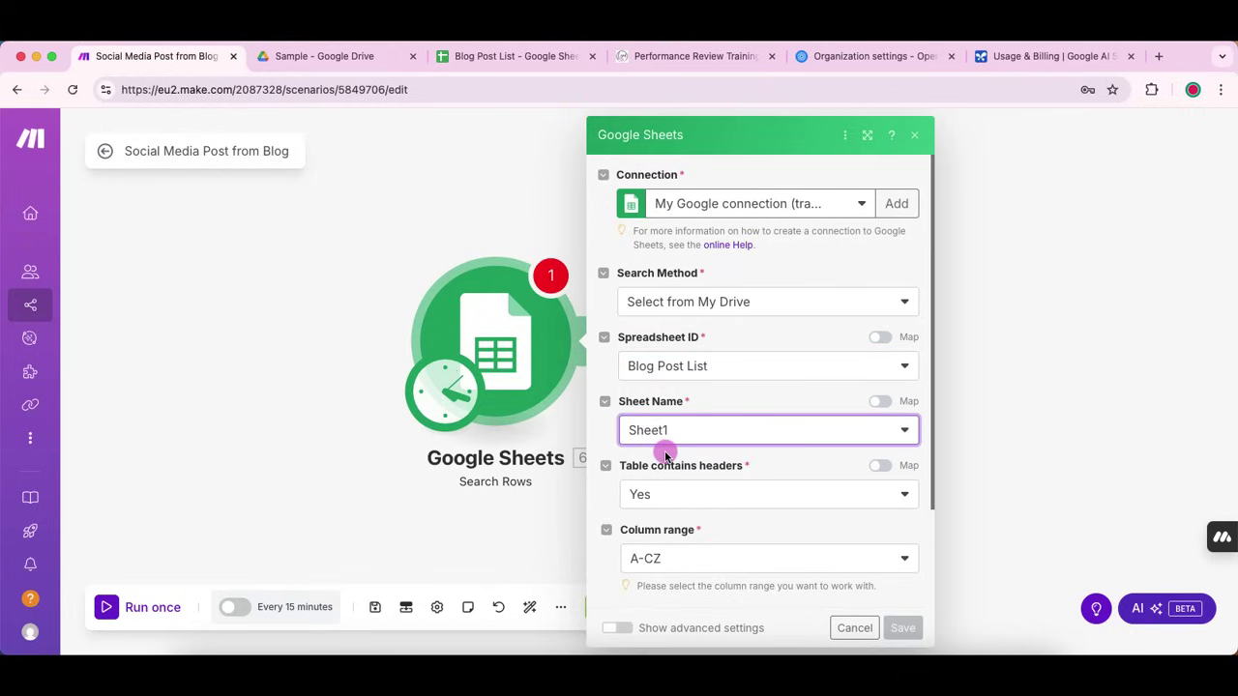
scroll(664, 454, down, 5)
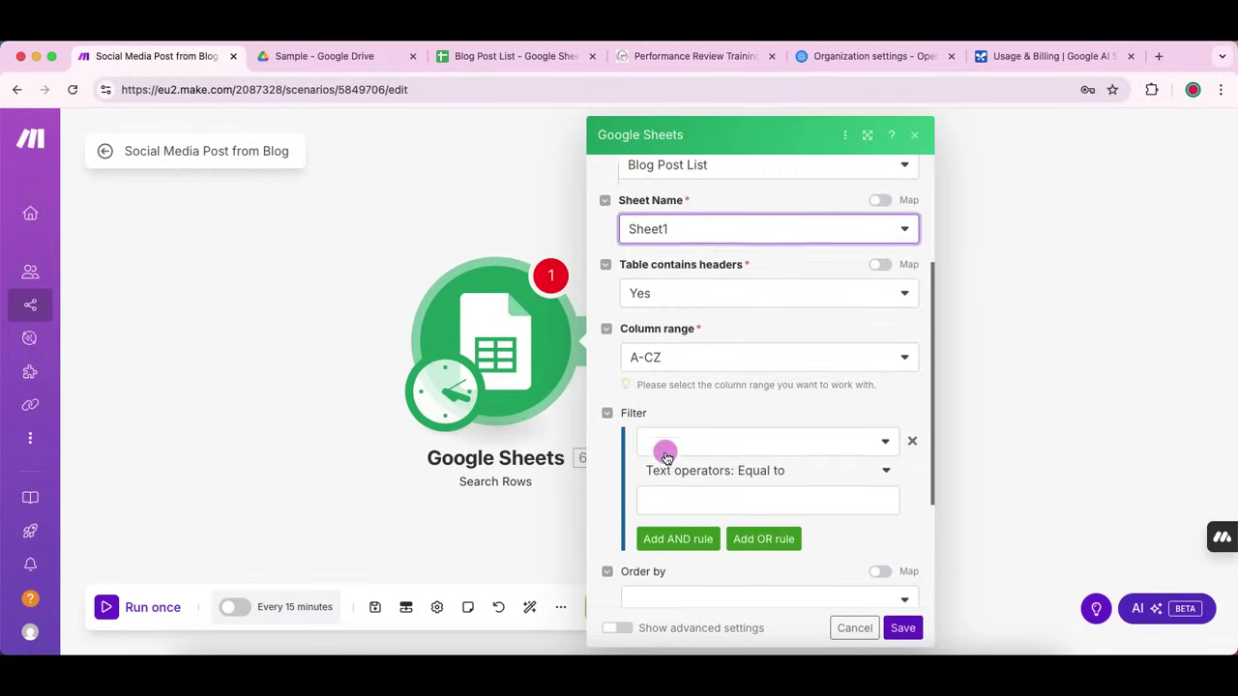
click(901, 627)
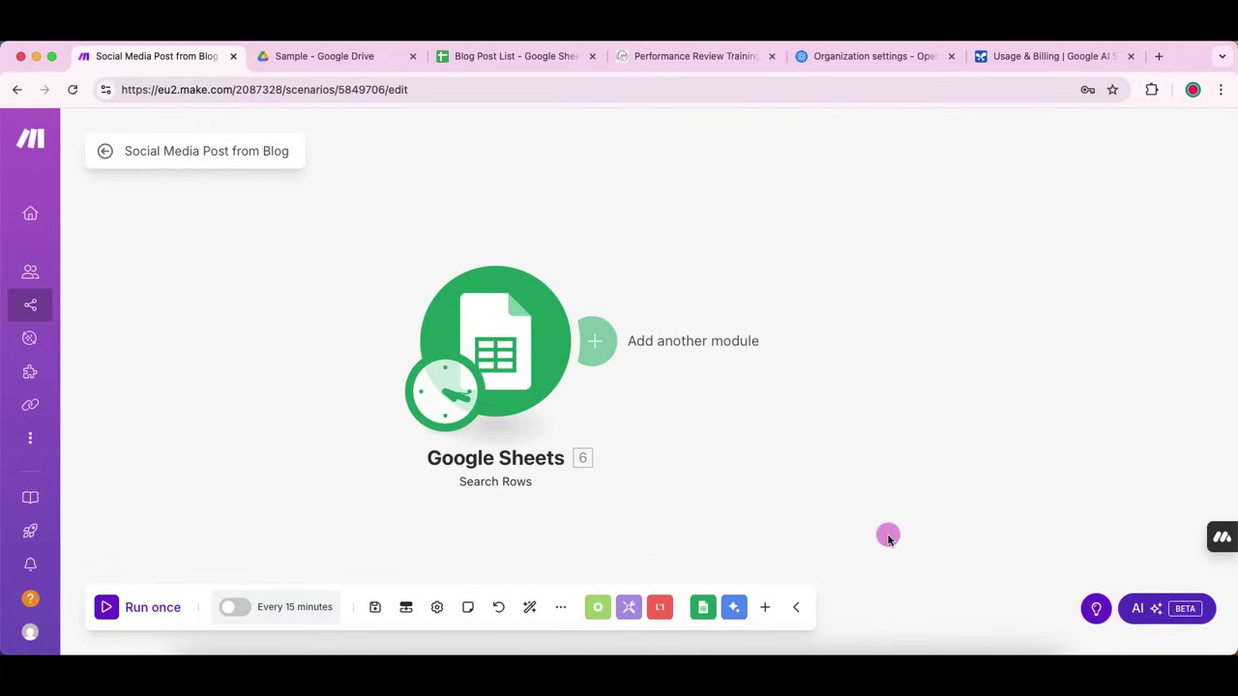
Add a Google Gemini AI Create a Completion module after the Google Sheets module.
click(593, 343)
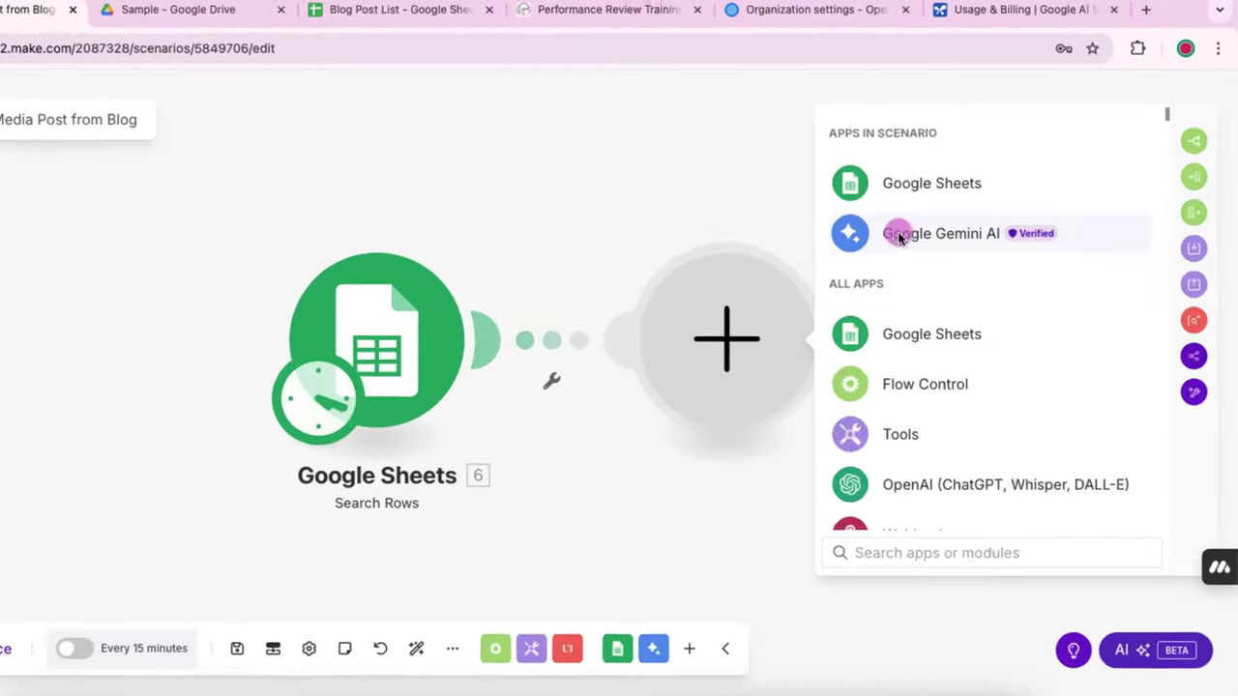
click(899, 239)
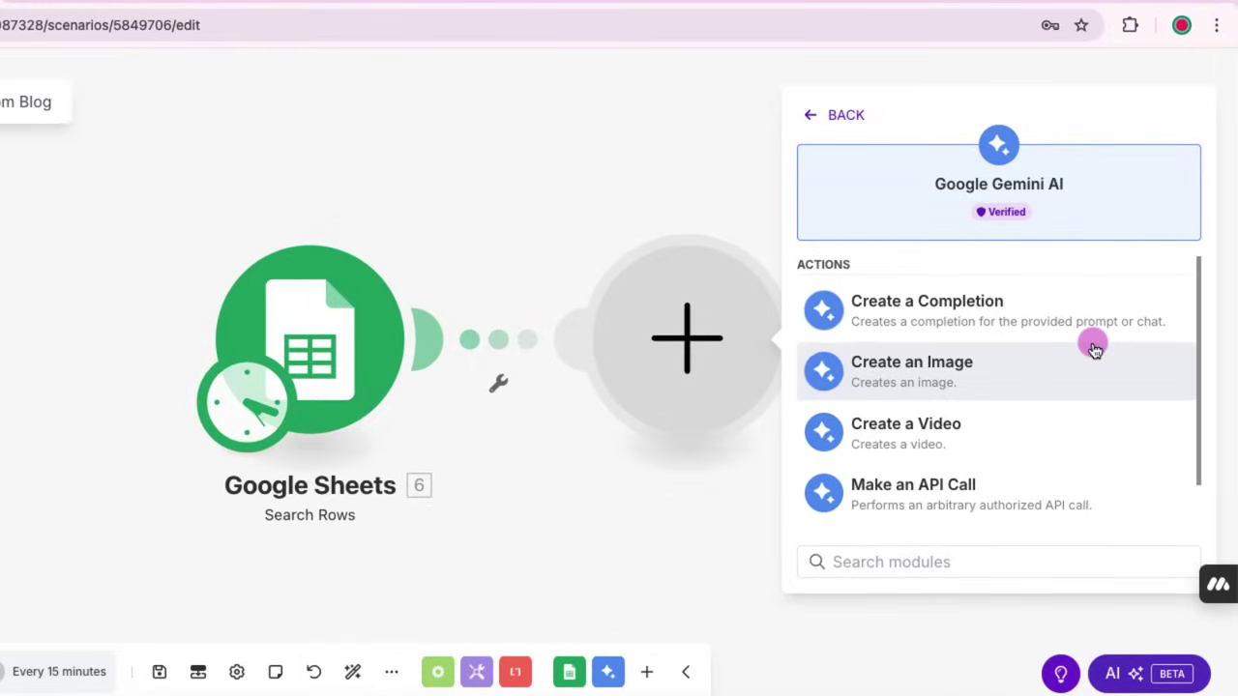
scroll(1094, 348, down, 1)
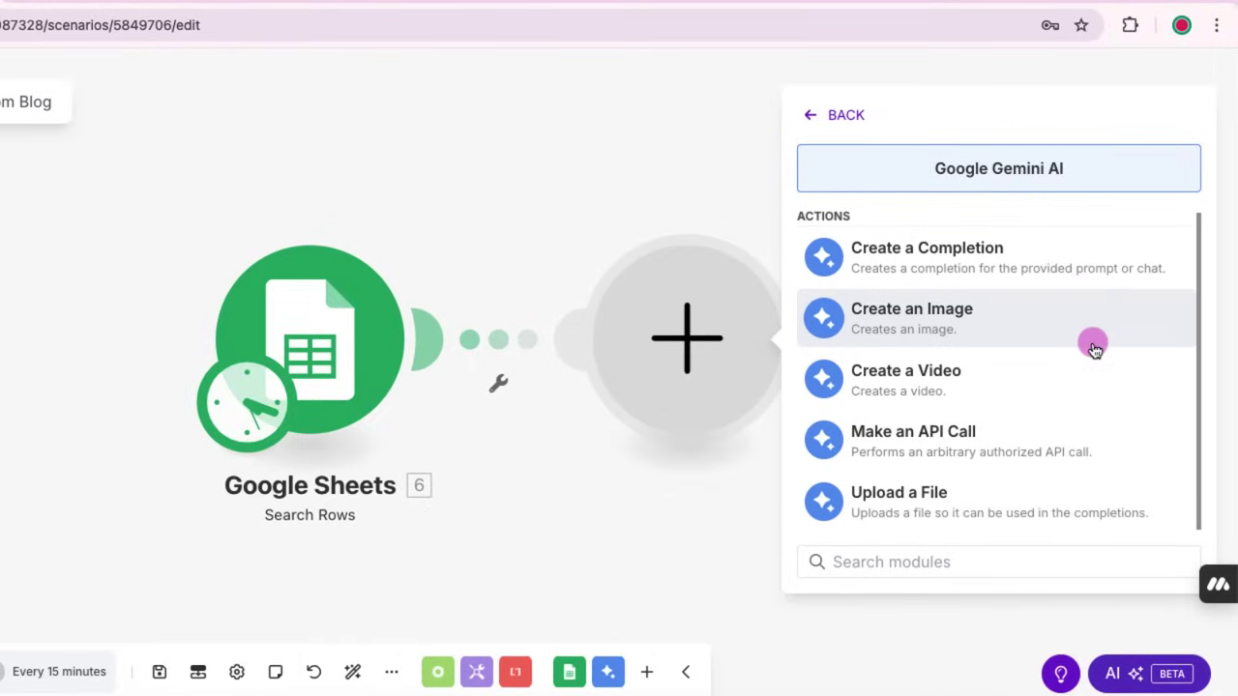
click(960, 246)
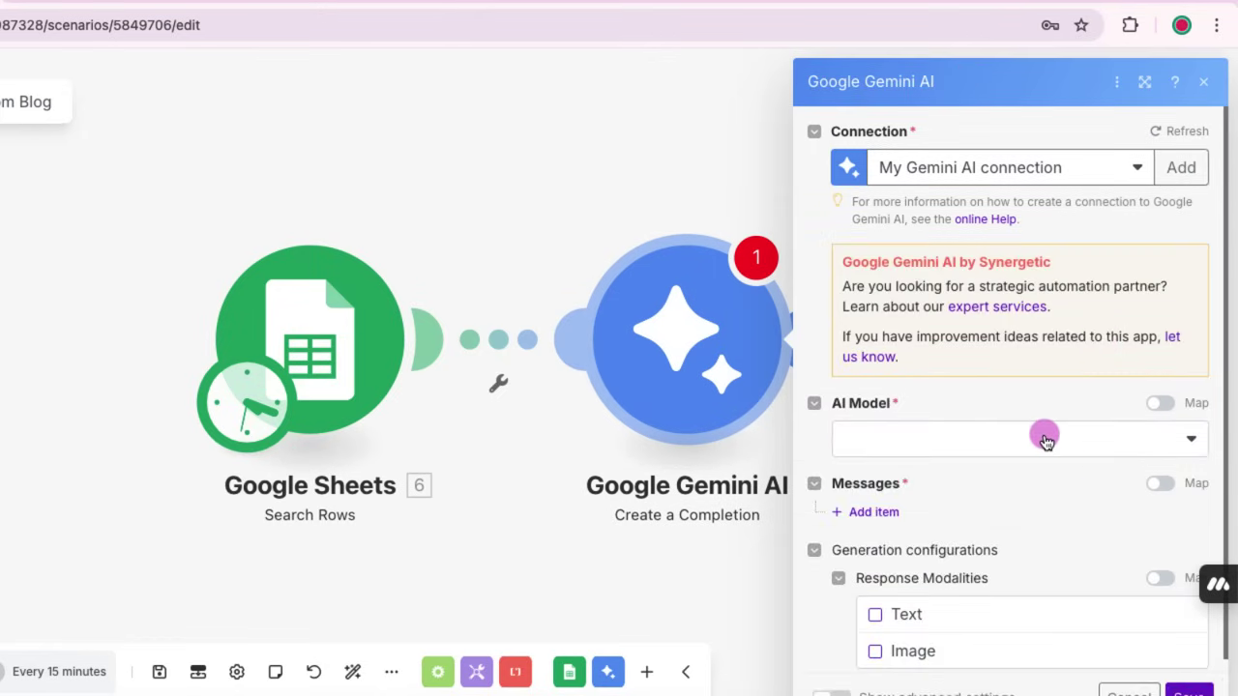
Set the Gemini module's AI model to Gemini 2.5 Flash.
click(1045, 440)
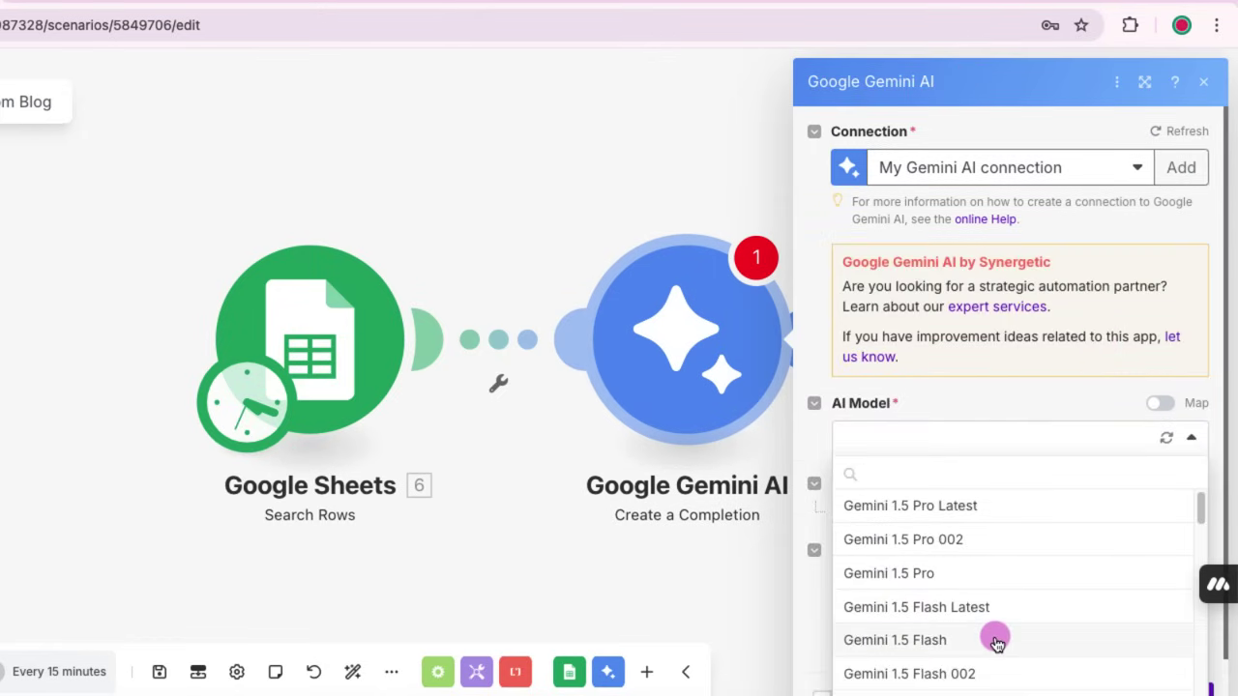
scroll(997, 643, down, 10)
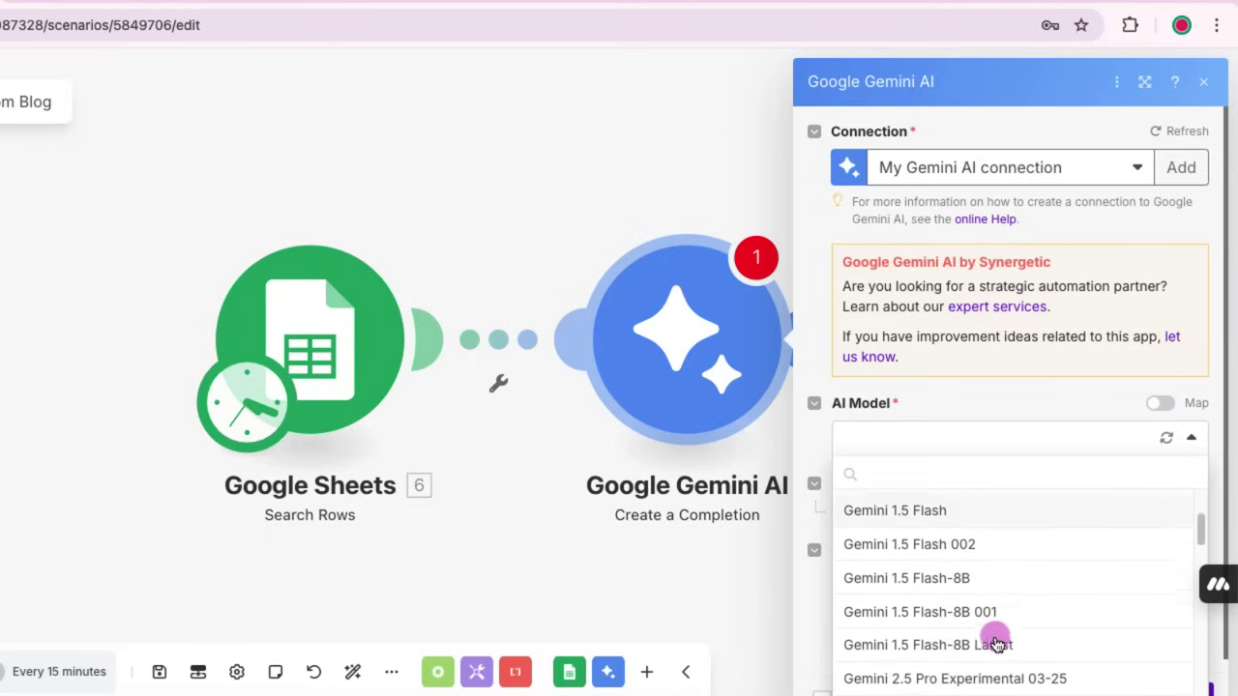
scroll(996, 641, up, 3)
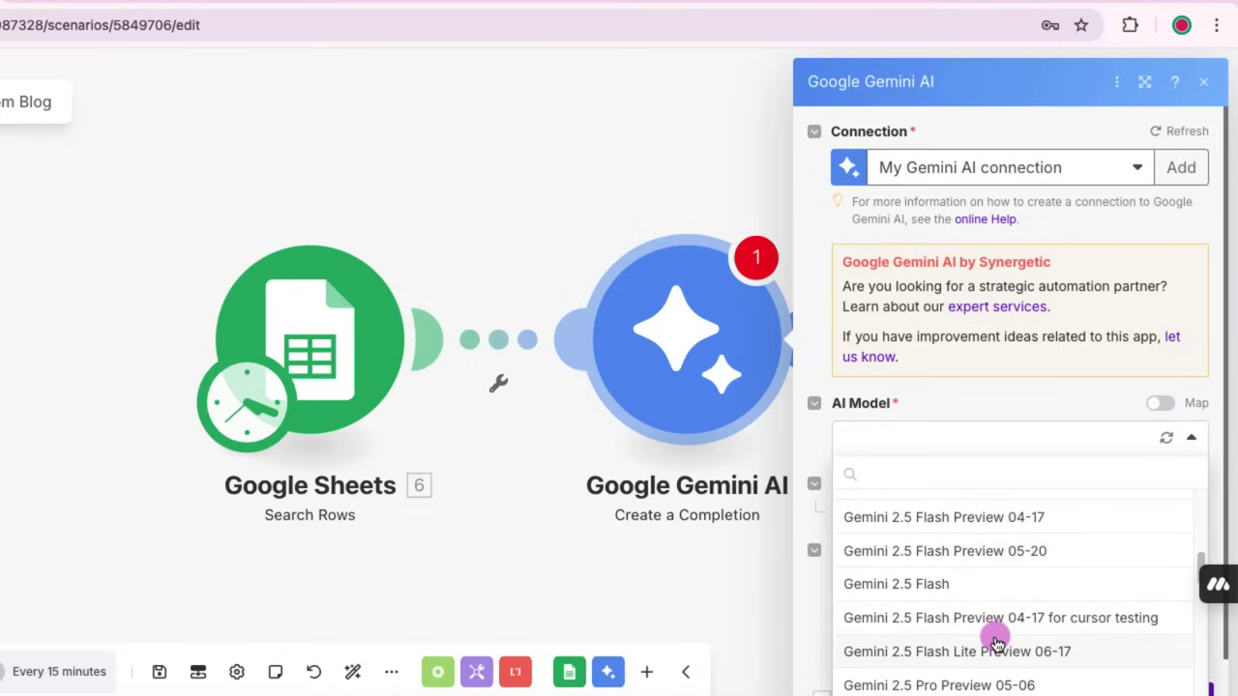
click(956, 581)
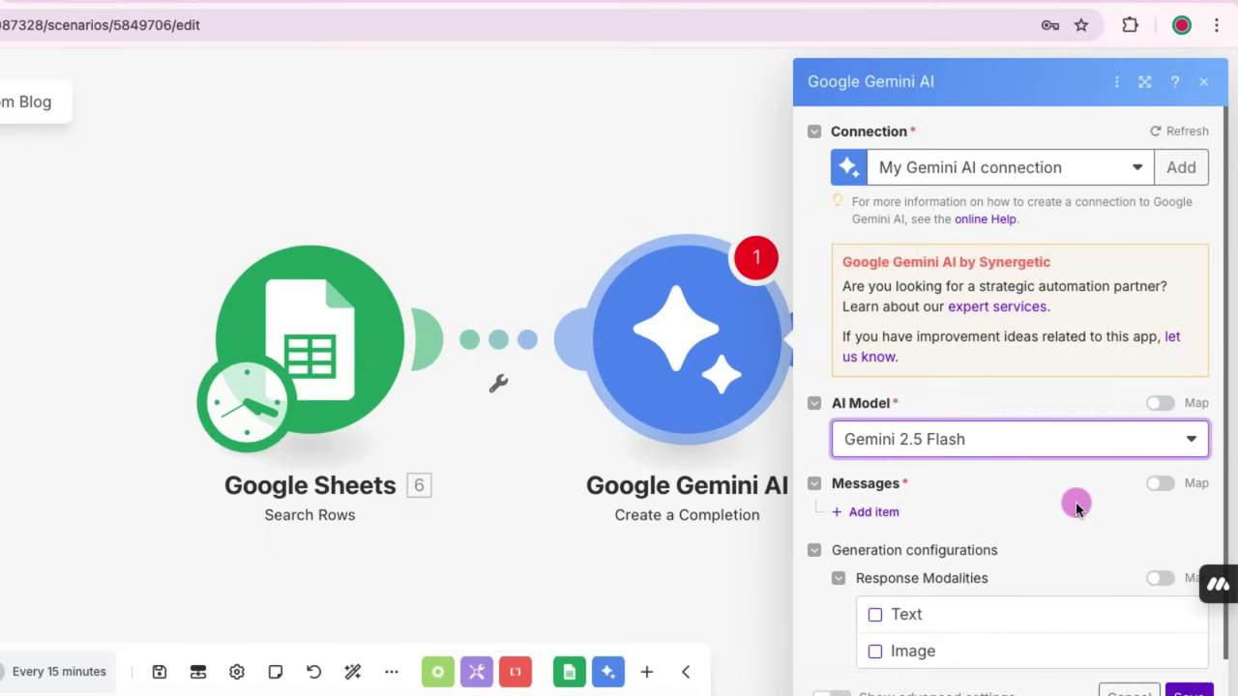
Add a message item to the Gemini module and set its role to User.
scroll(1077, 510, down, 1)
click(876, 499)
click(951, 561)
click(926, 589)
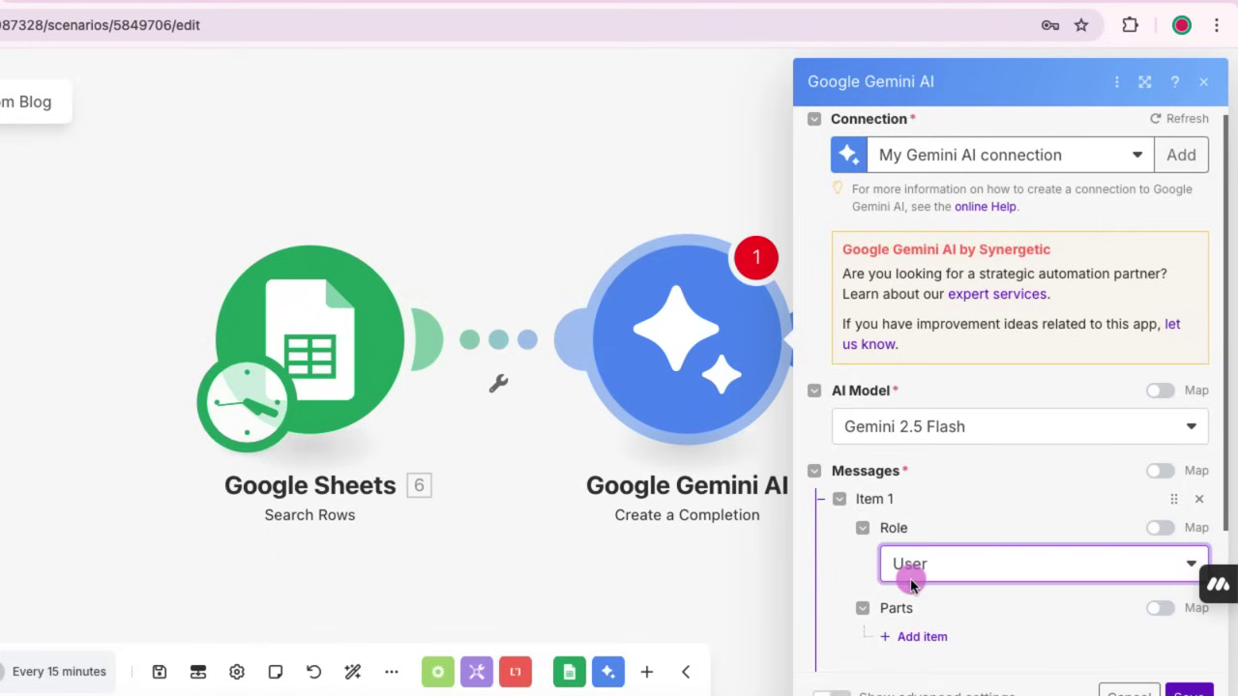
Add a part item to the Gemini module's User message and set its message type to Text.
scroll(743, 525, right, 2)
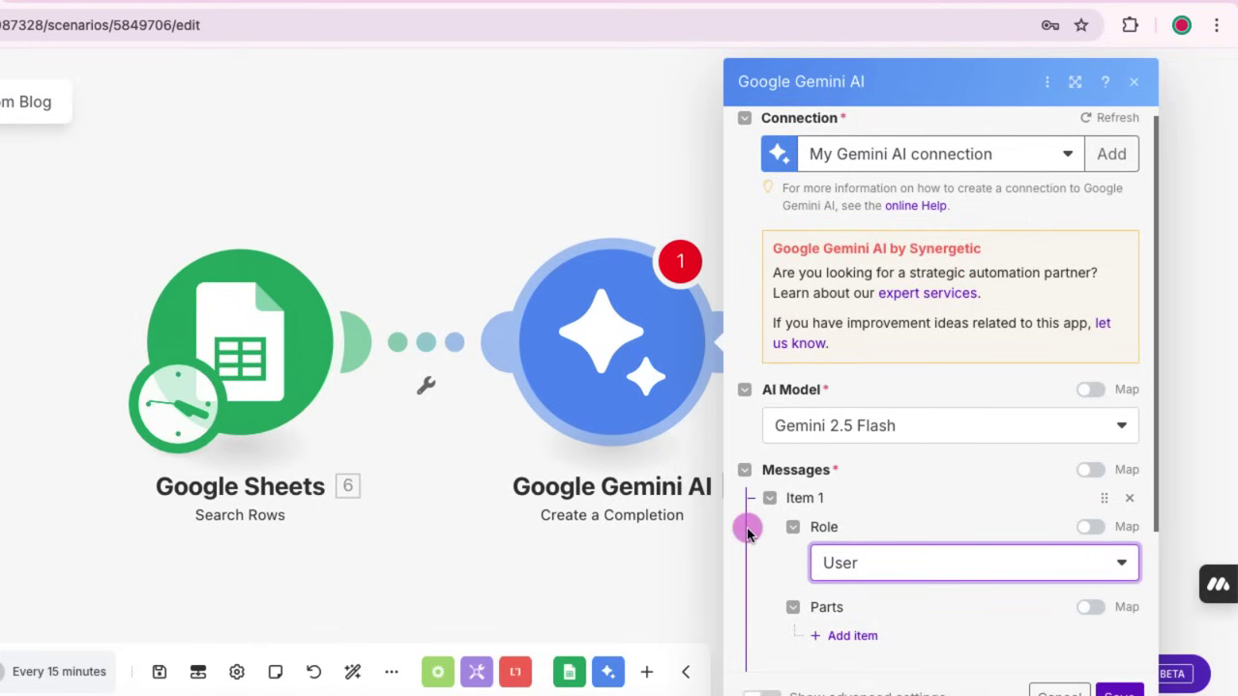
scroll(958, 553, down, 2)
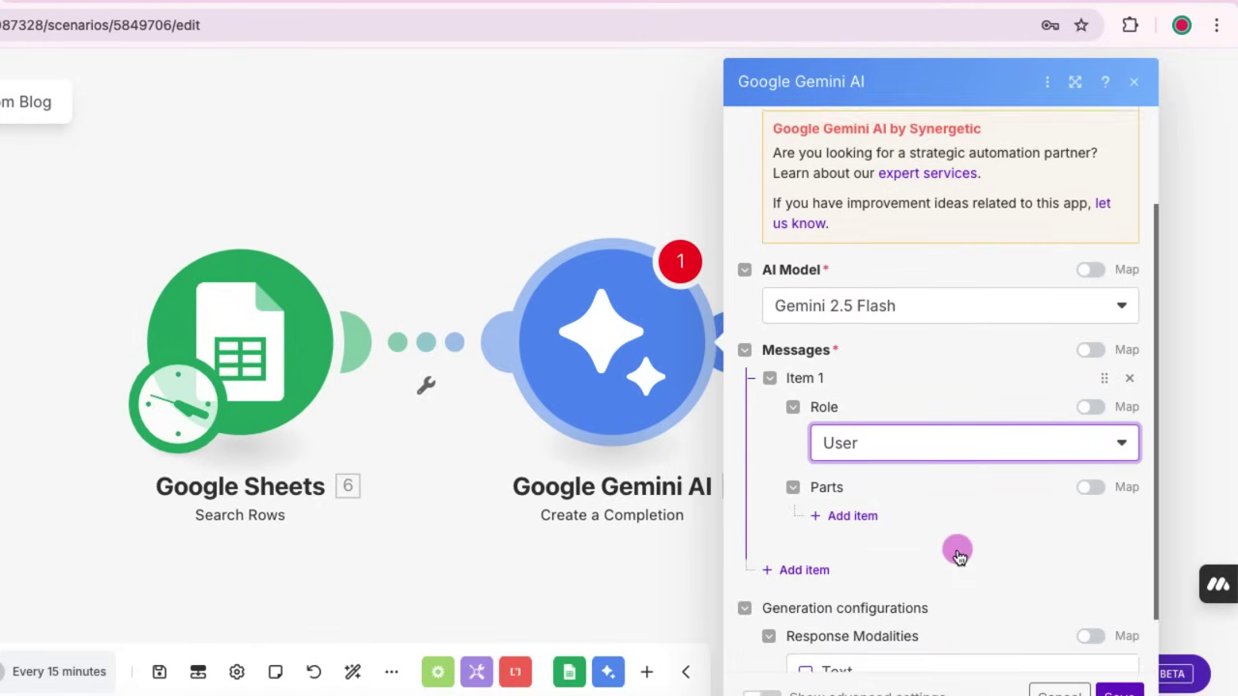
click(820, 447)
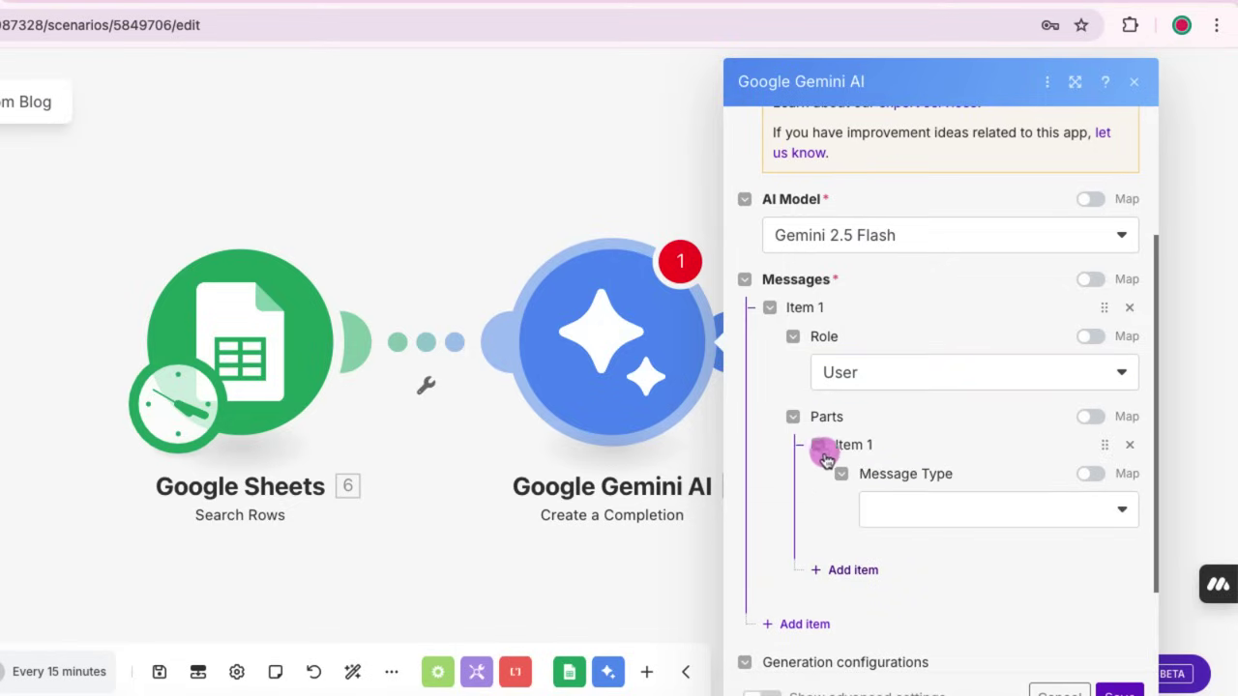
click(936, 510)
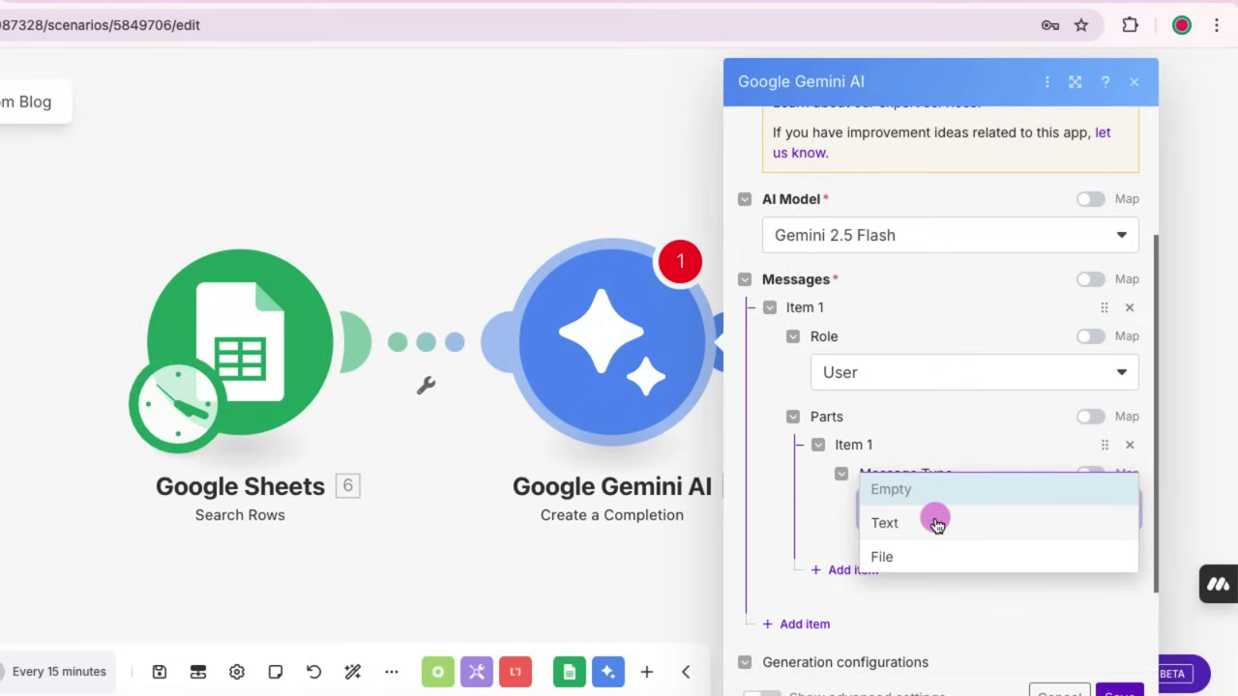
click(936, 523)
Fill the message text with "Summarize the Article :" followed by the Blog Post (A) field from Google Sheets, and save the Gemini module.
scroll(948, 434, down, 2)
click(908, 392)
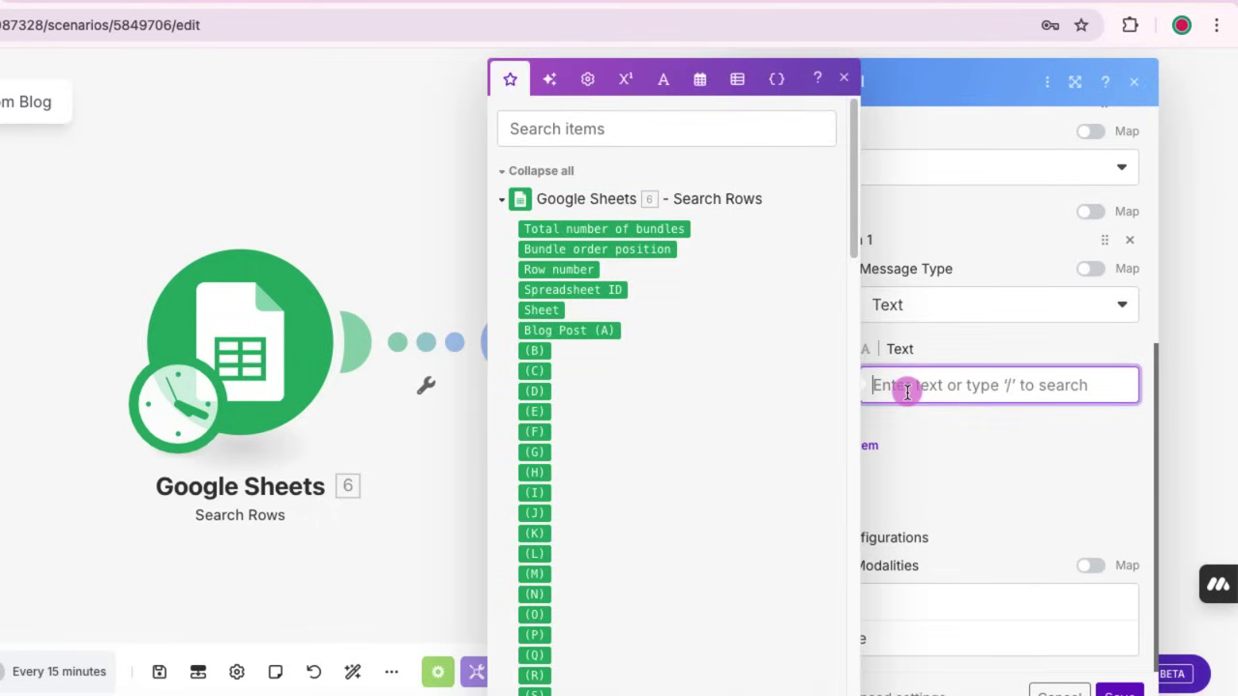
text(Summarize the Article :)
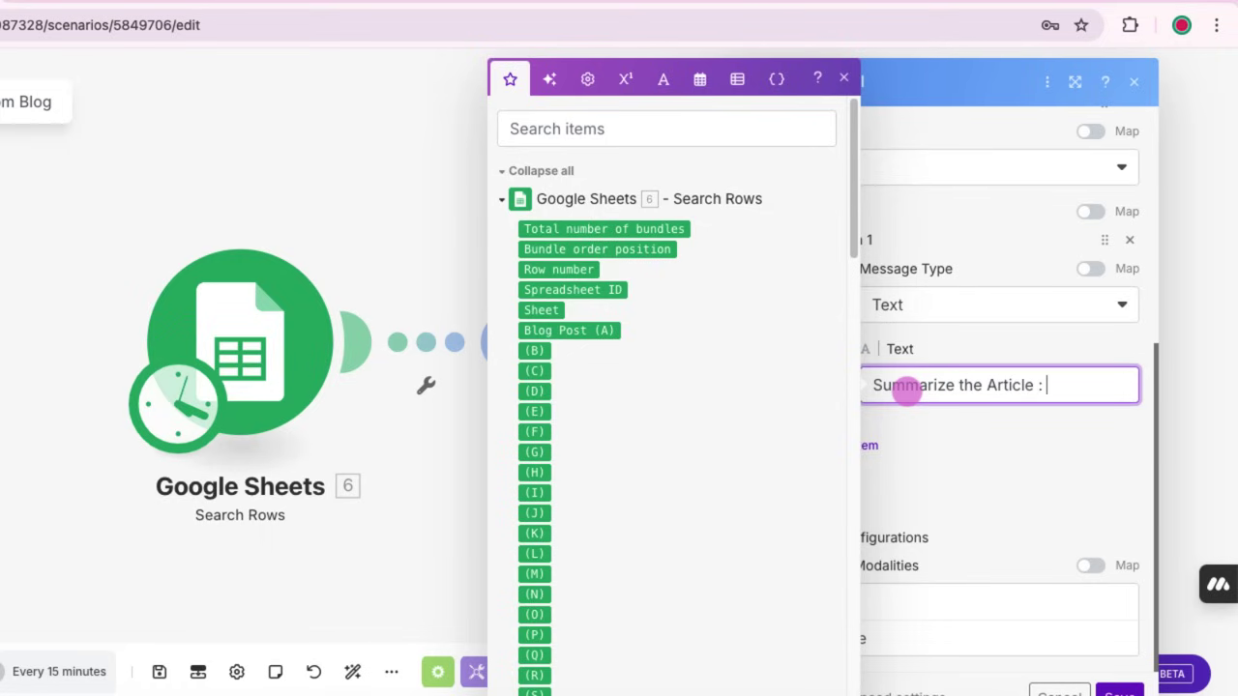
click(569, 330)
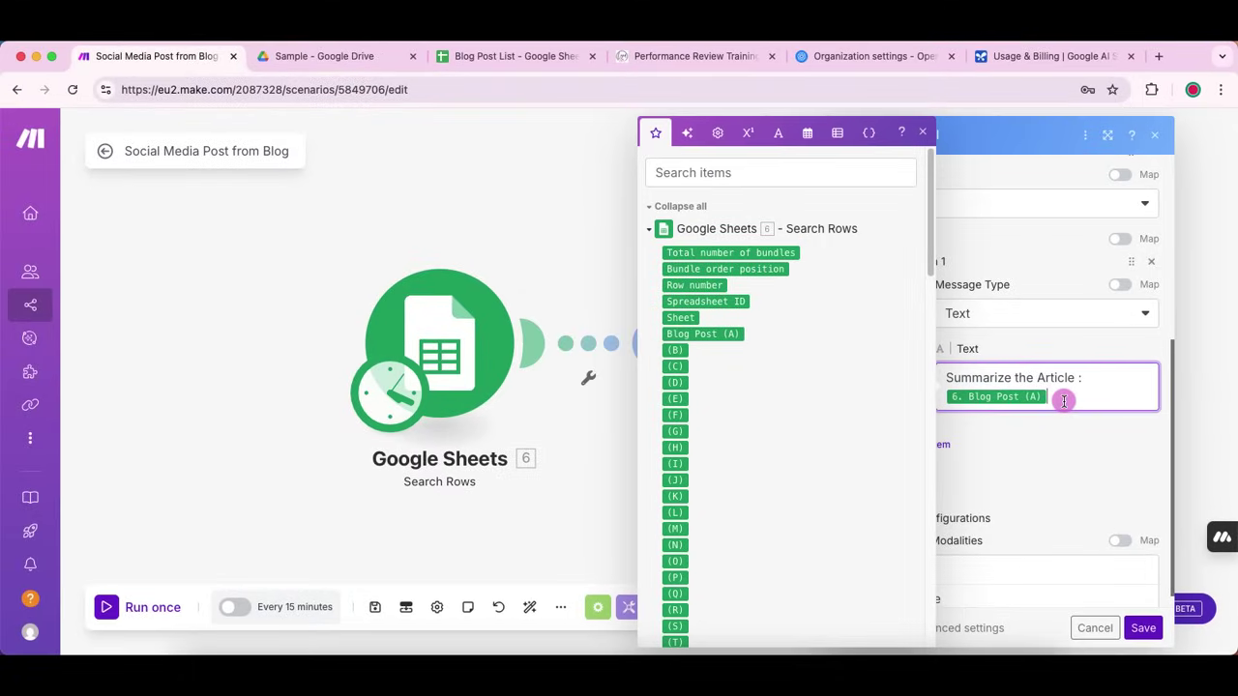
click(1052, 453)
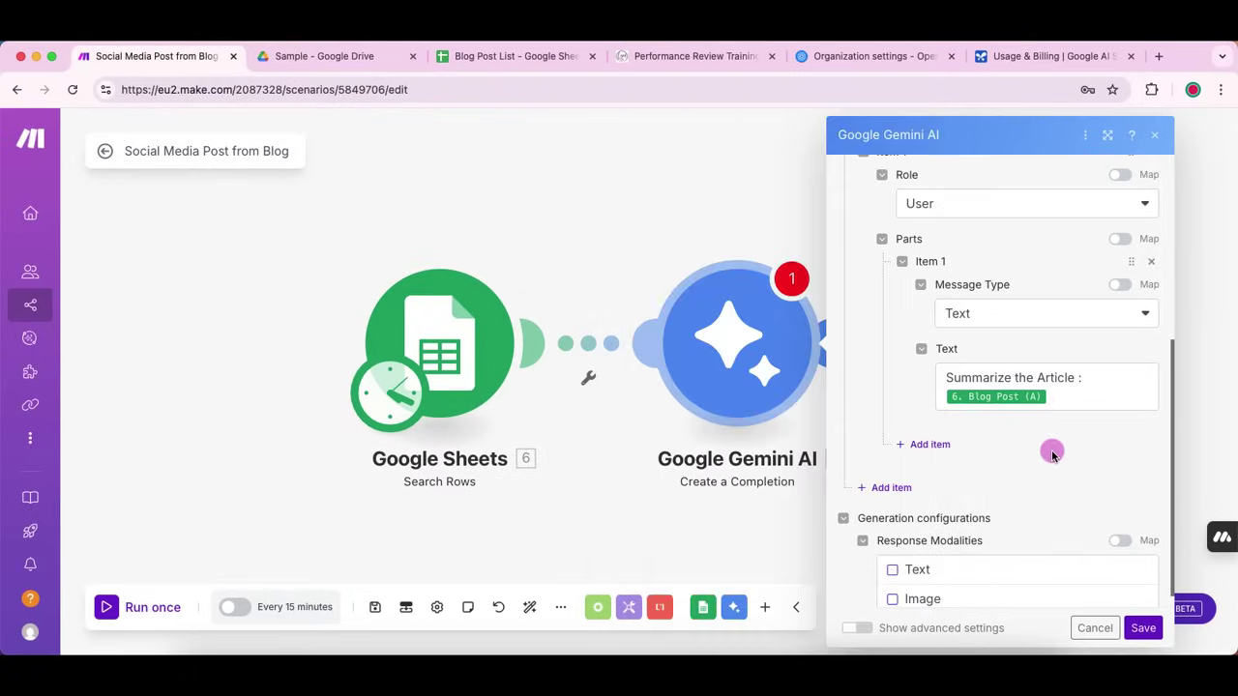
click(1143, 628)
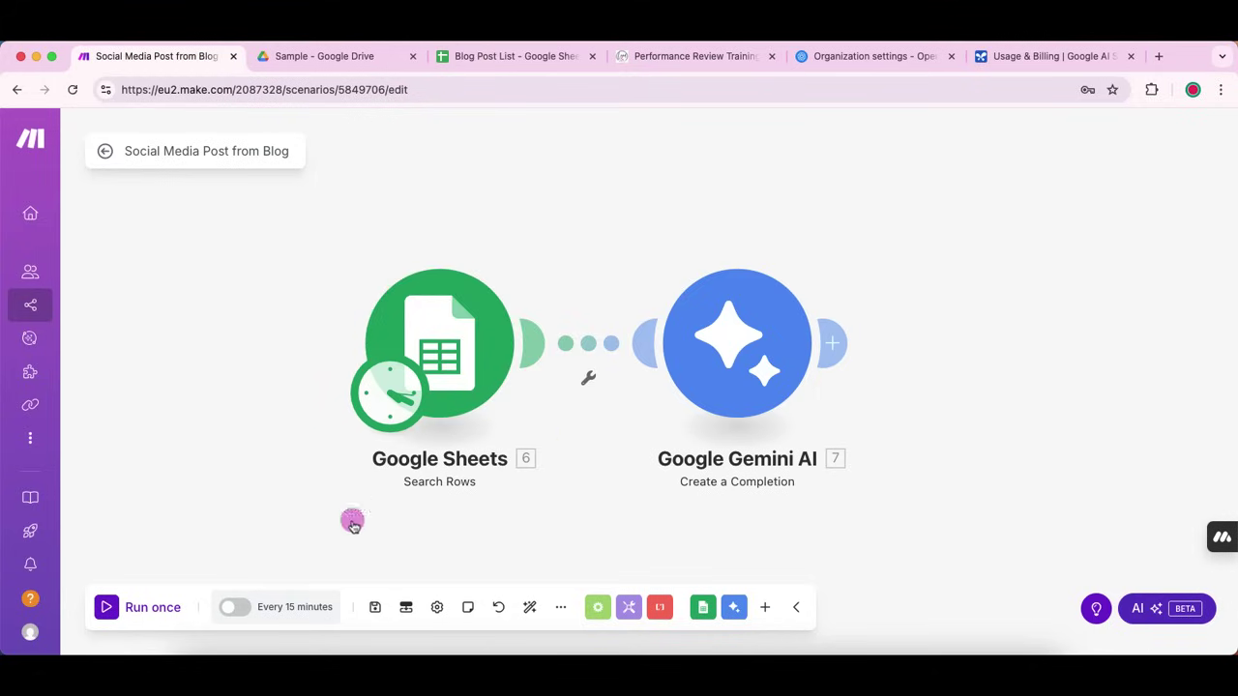
Run the scenario once and check the Google Sheets module's output bundle for the blog post link.
click(153, 610)
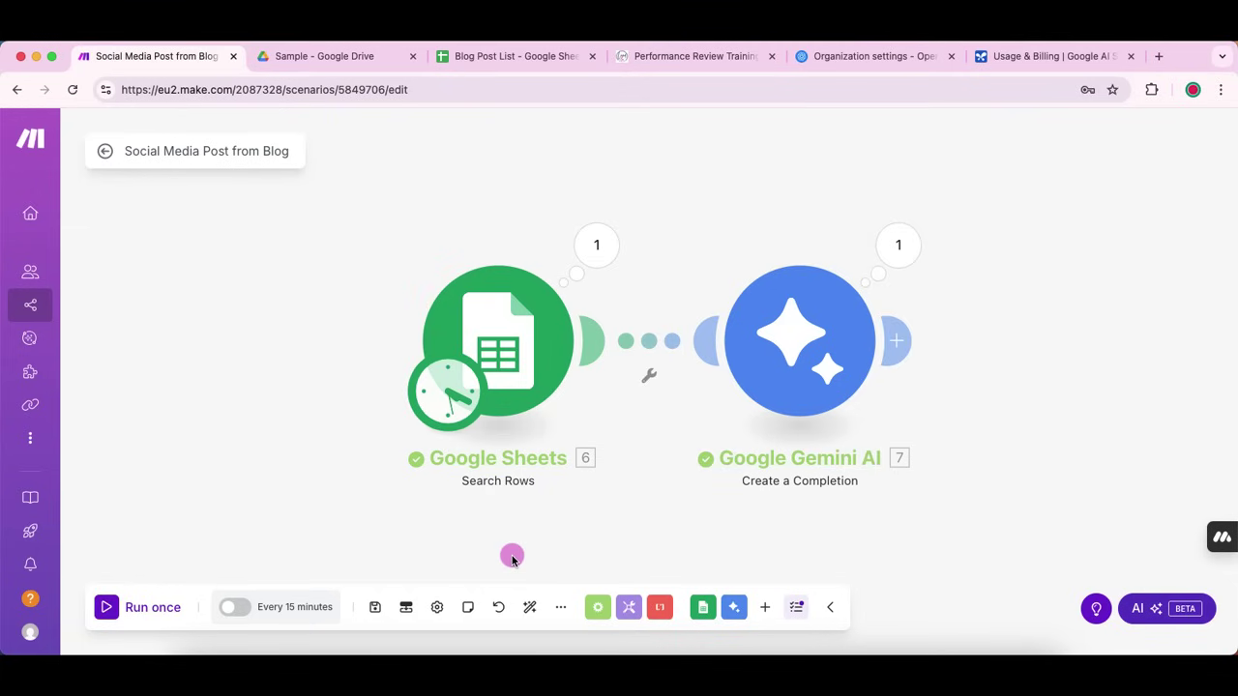
click(597, 251)
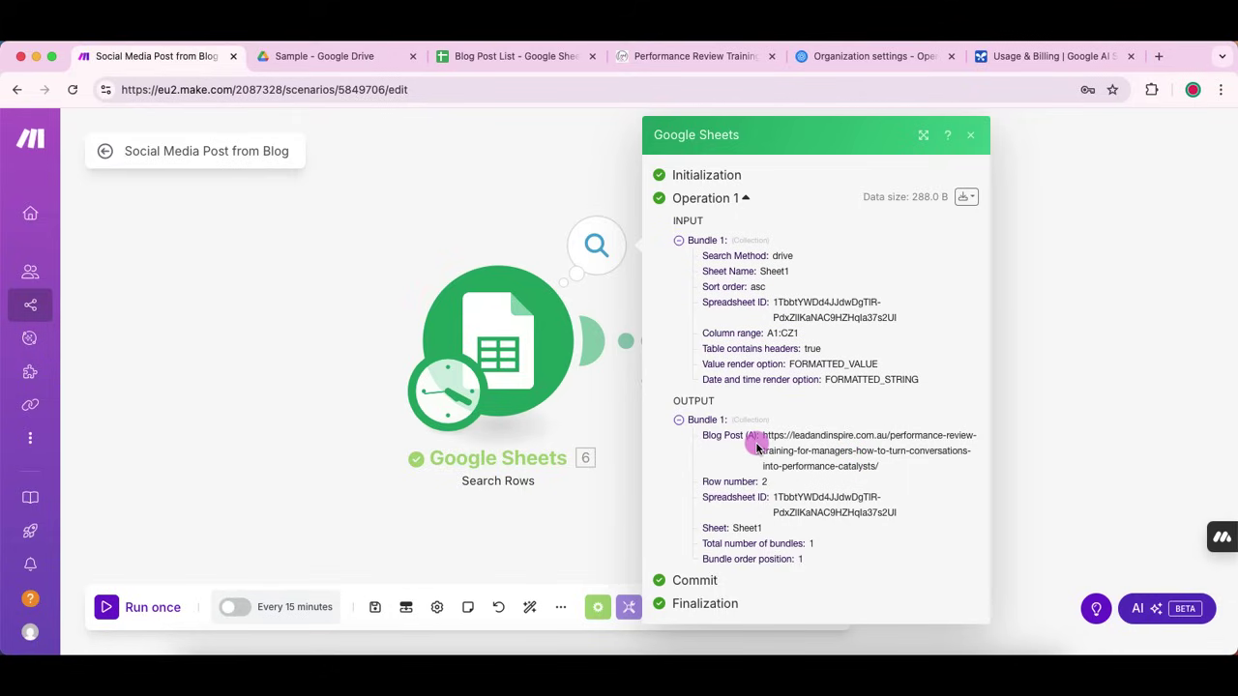
click(1020, 329)
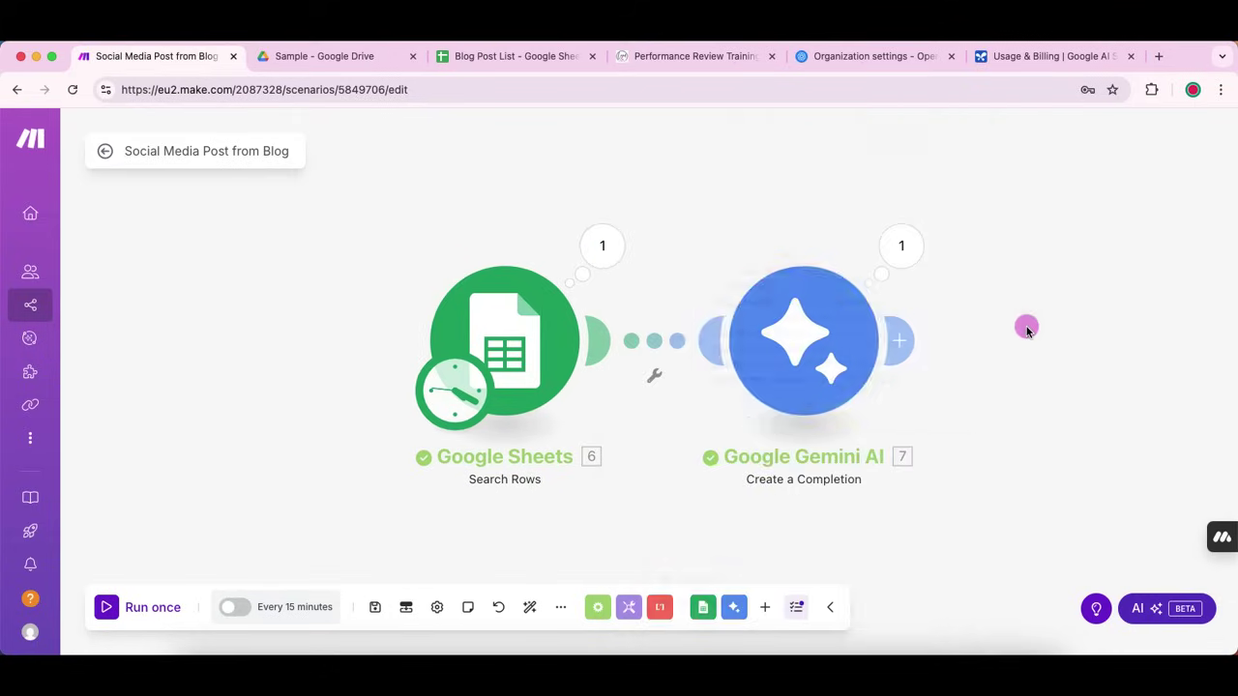
Inspect the Gemini module's run input, expanding the message parts down to the prompt text sent.
click(919, 254)
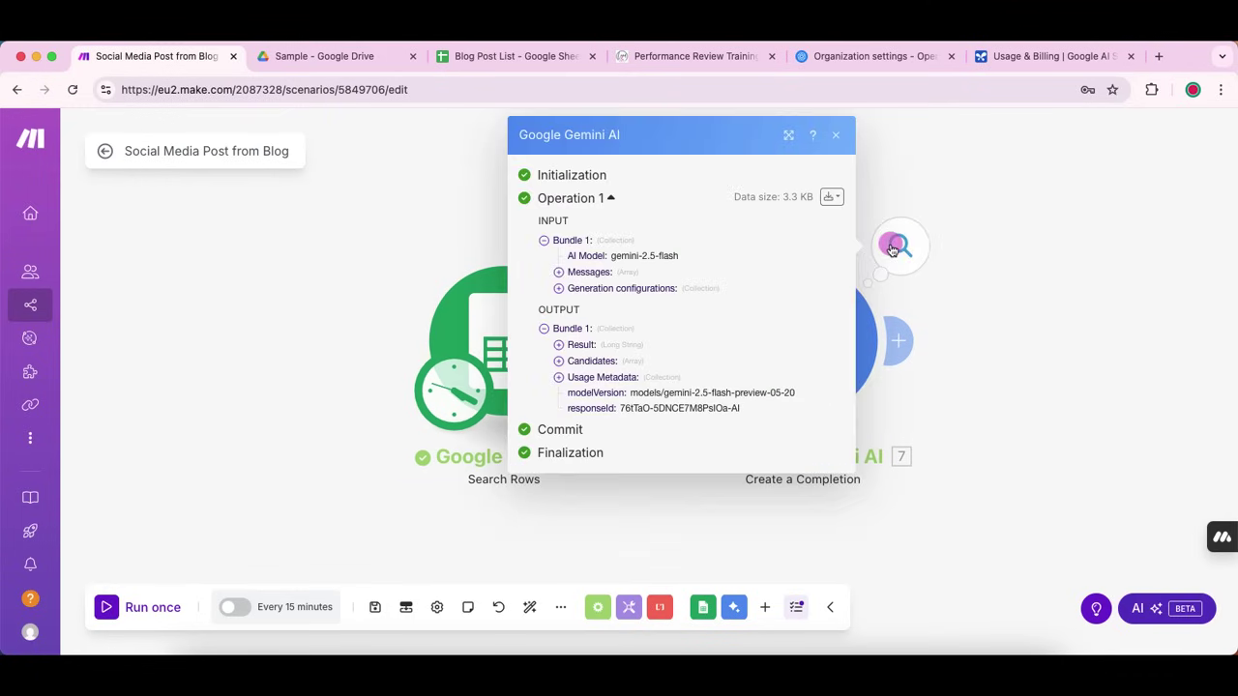
click(559, 273)
click(574, 289)
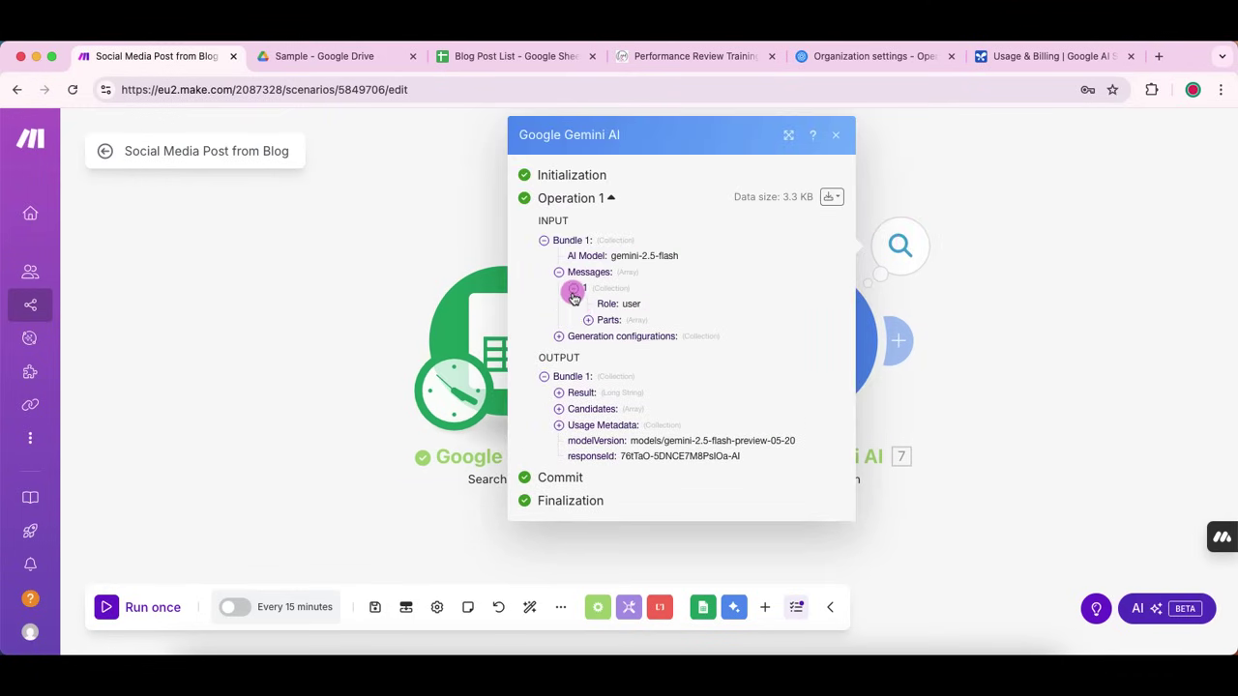
click(588, 321)
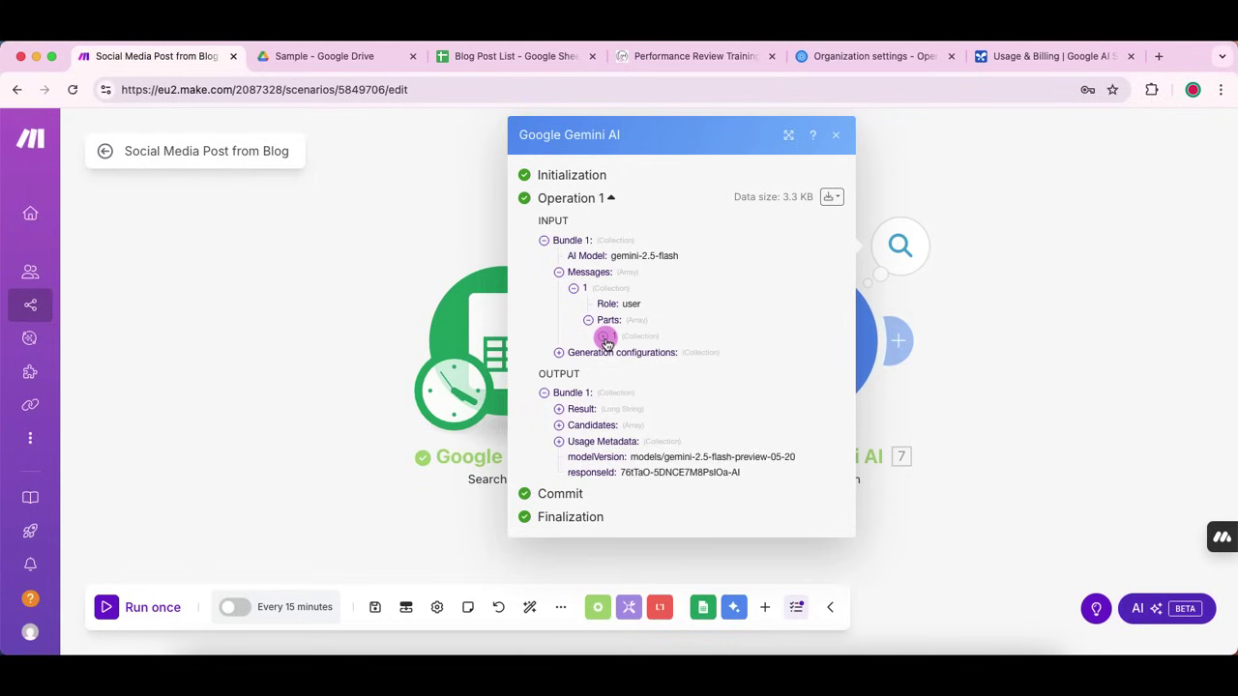
click(605, 338)
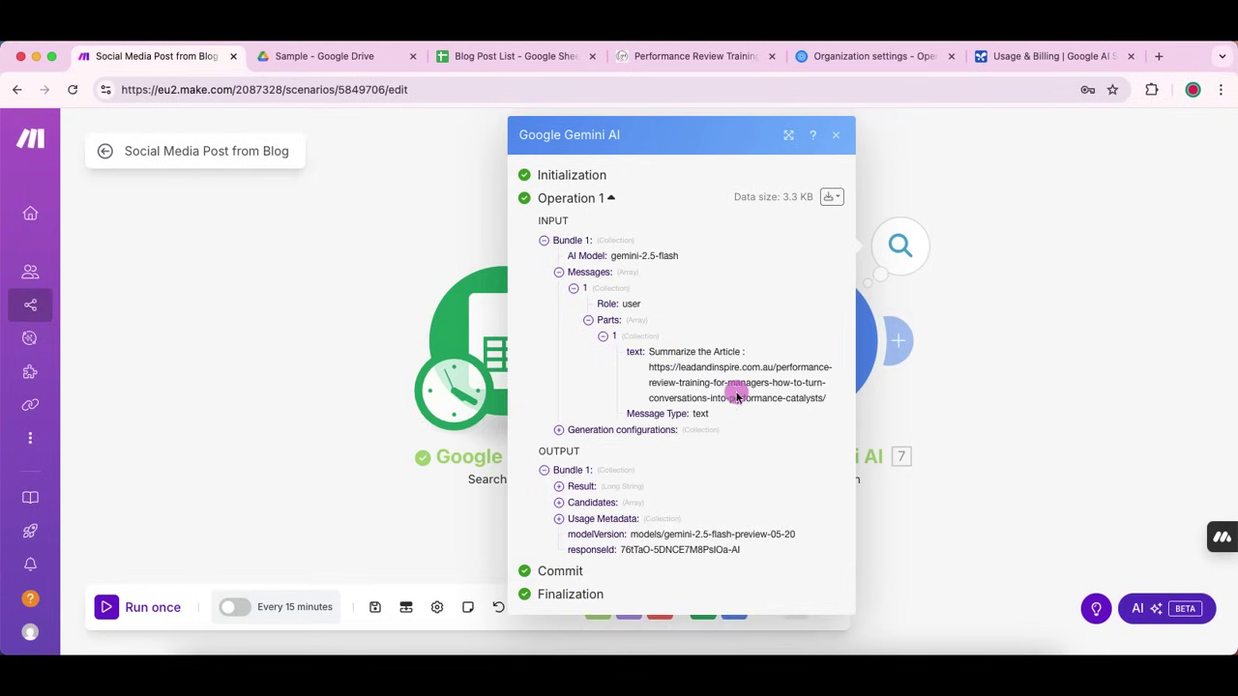
Expand the Candidates branch of the Gemini output down to the parts of its content.
click(559, 503)
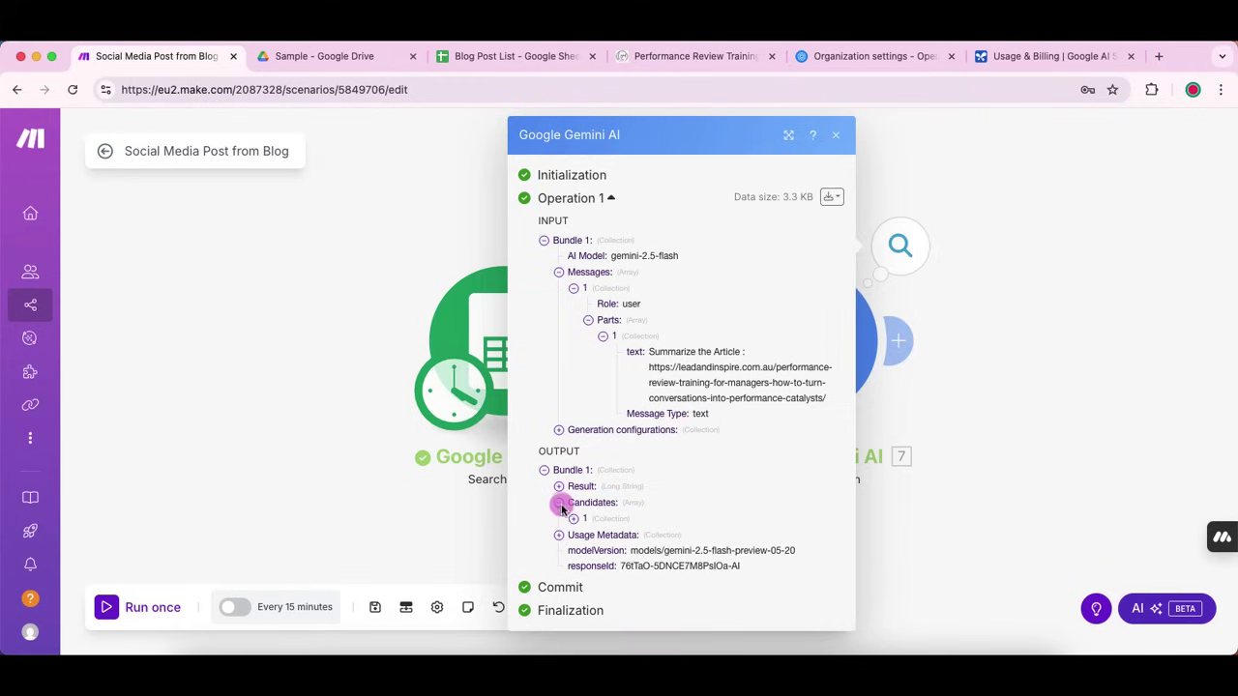
click(573, 519)
scroll(682, 531, down, 1)
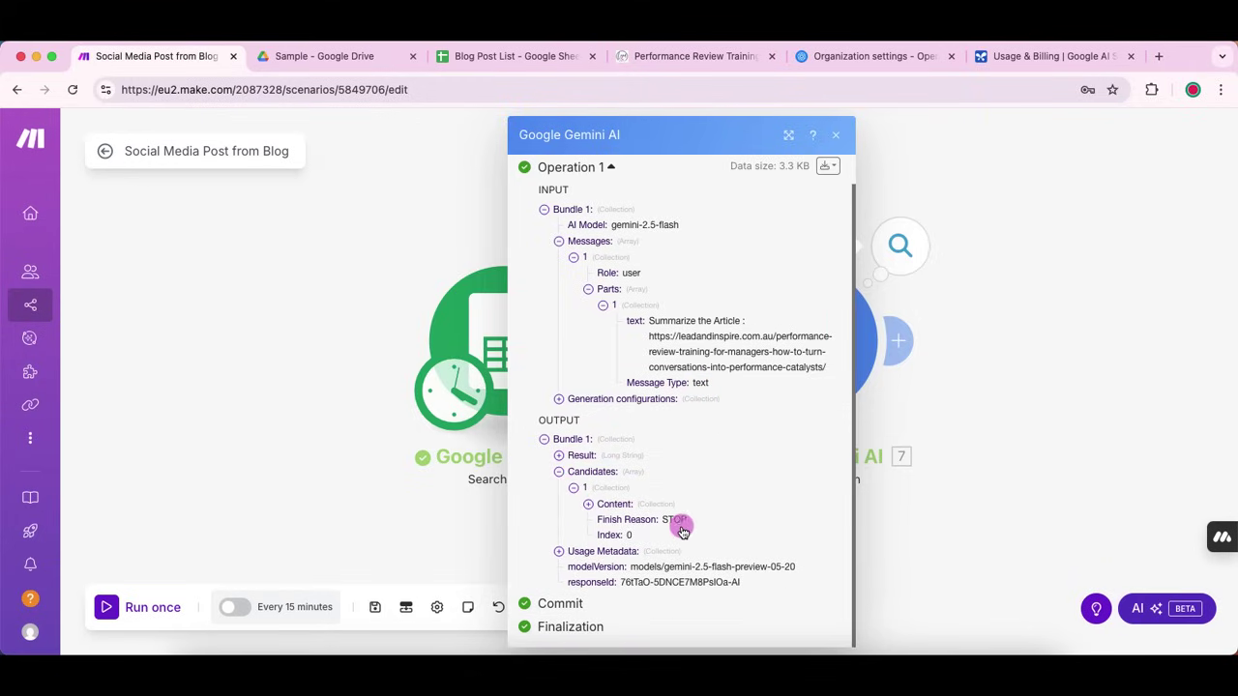
click(589, 504)
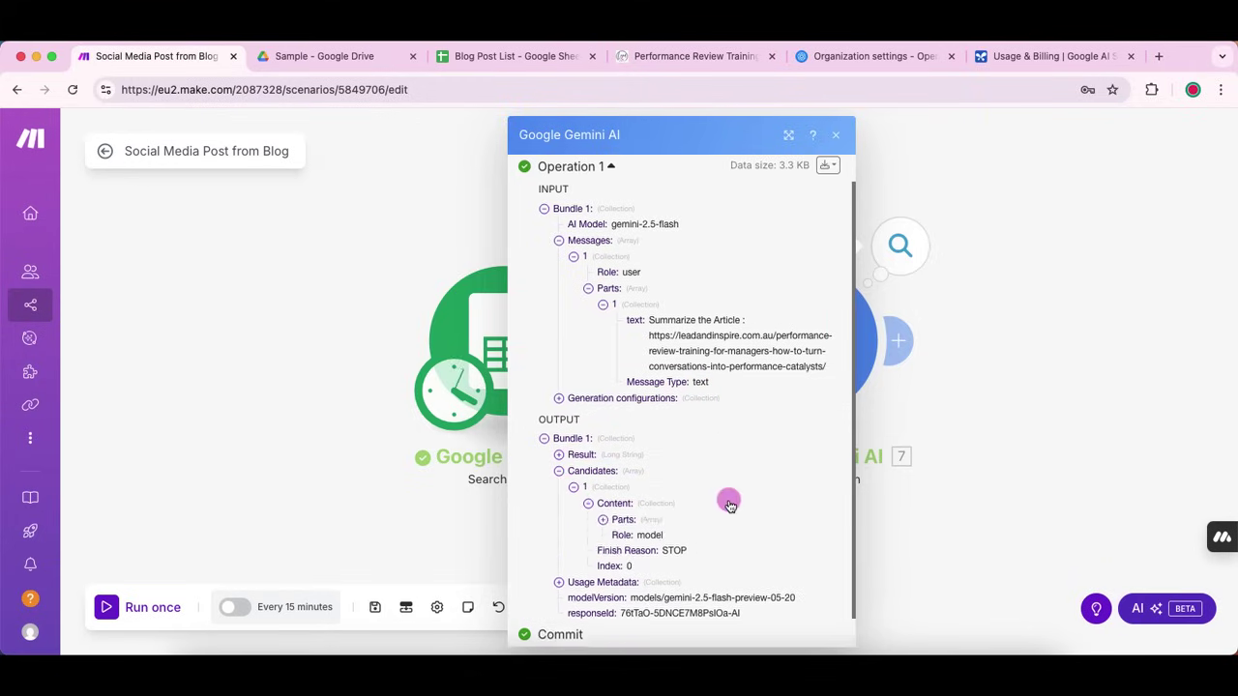
scroll(631, 504, down, 1)
click(604, 490)
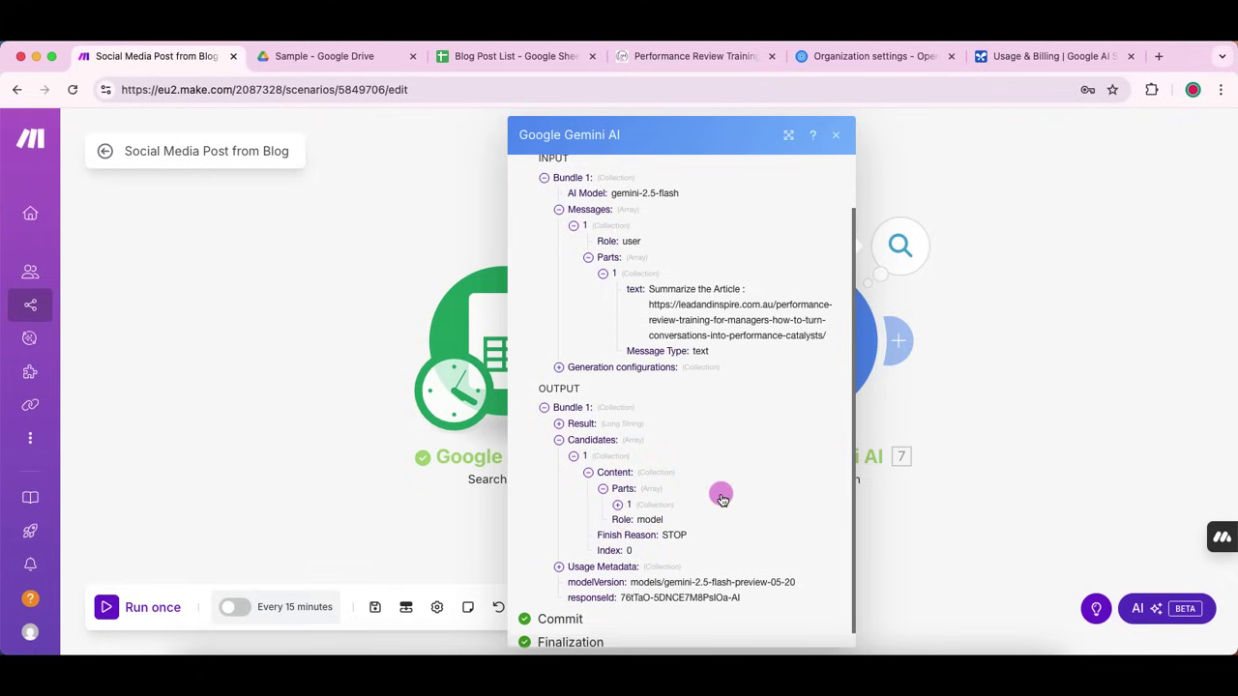
scroll(722, 495, down, 1)
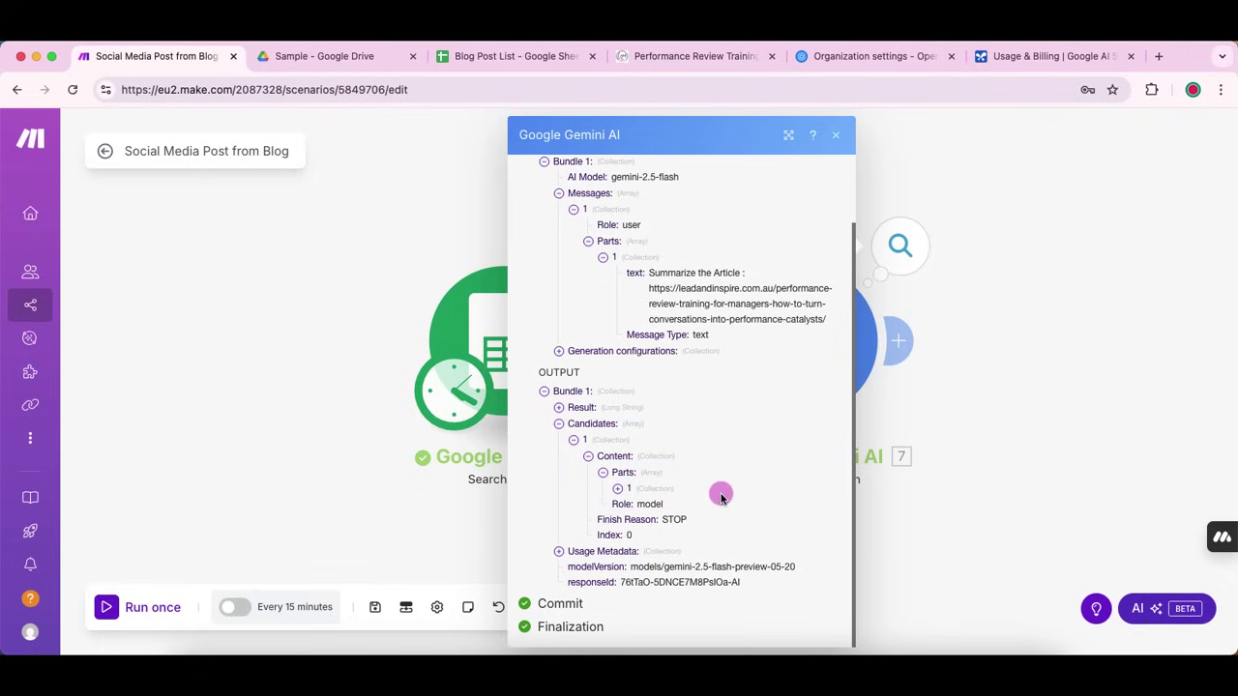
Expand the Gemini output's Result, read through the generated article summary, and close the run details.
click(559, 407)
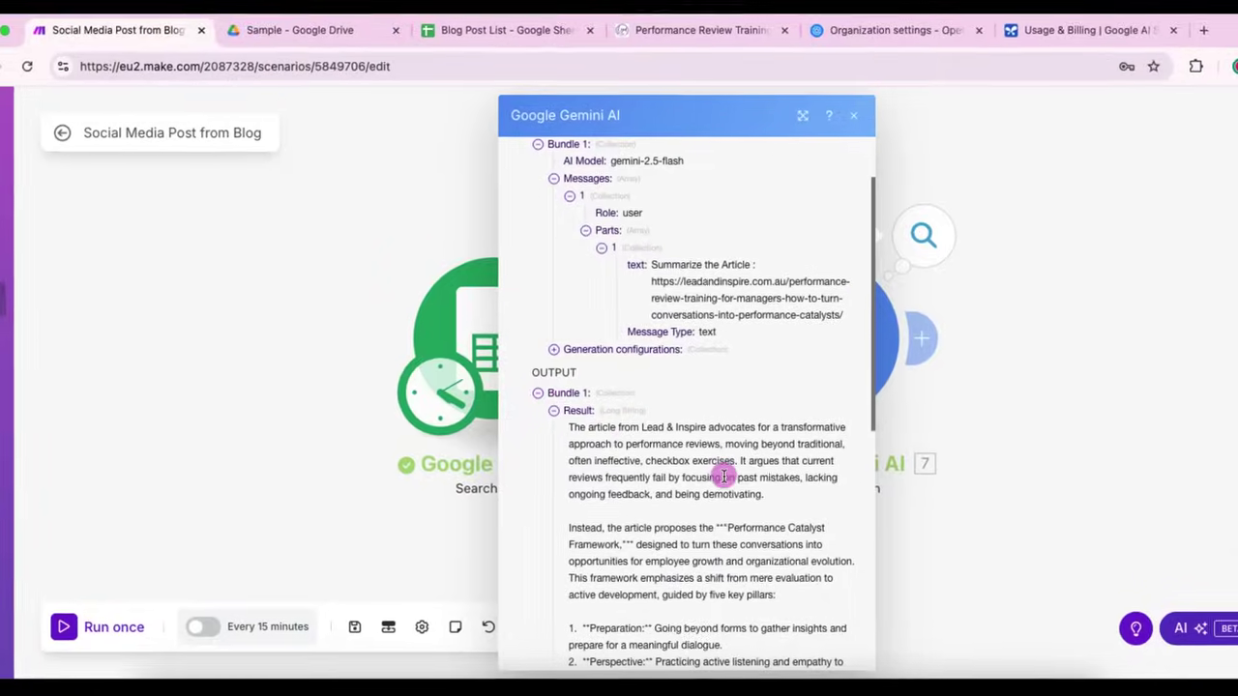
scroll(723, 476, down, 6)
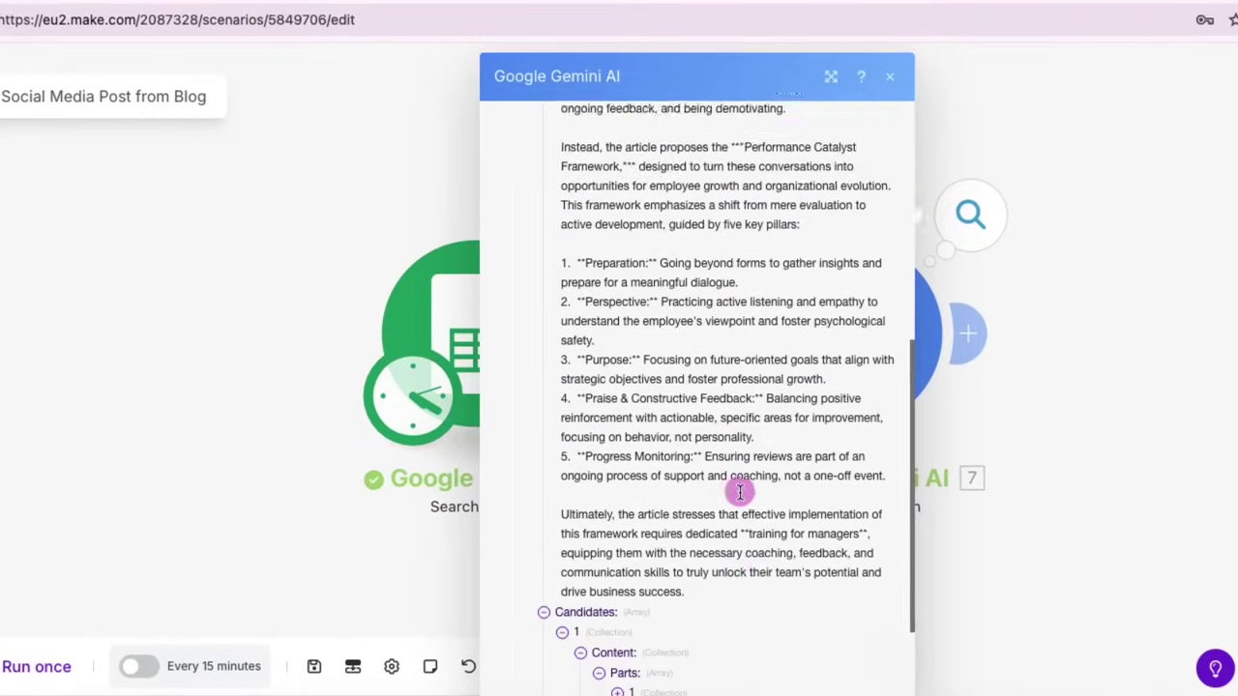
scroll(740, 494, down, 2)
scroll(740, 494, up, 5)
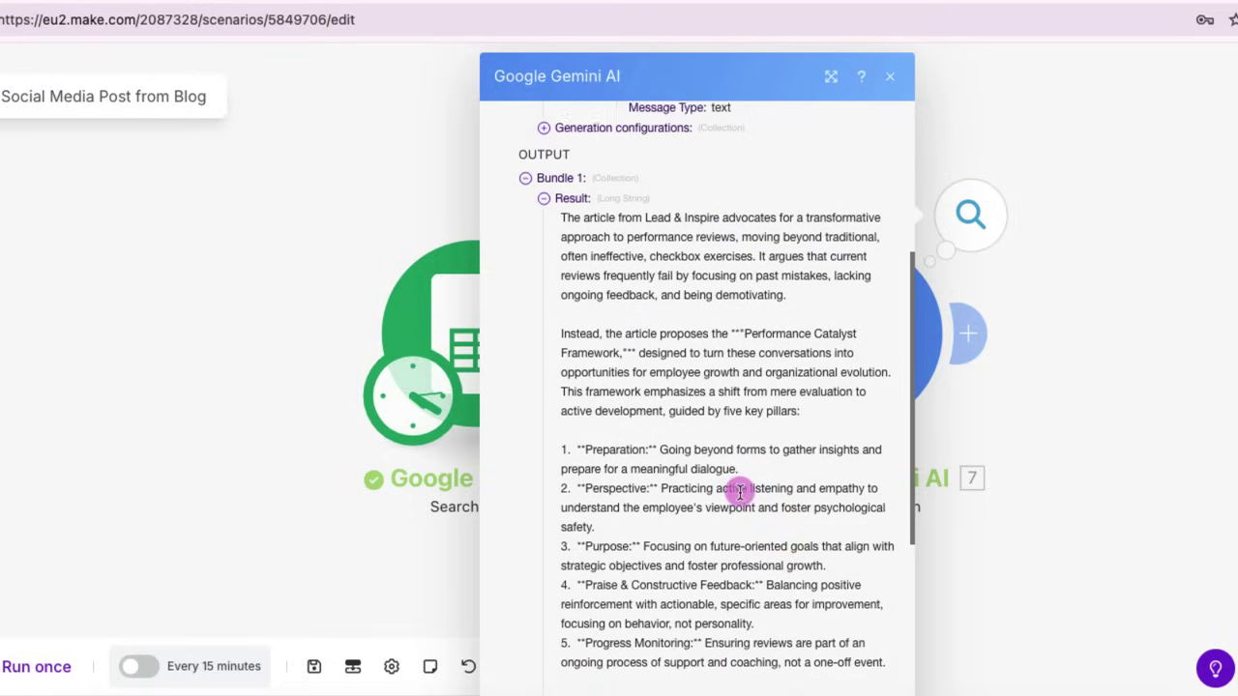
scroll(740, 493, up, 1)
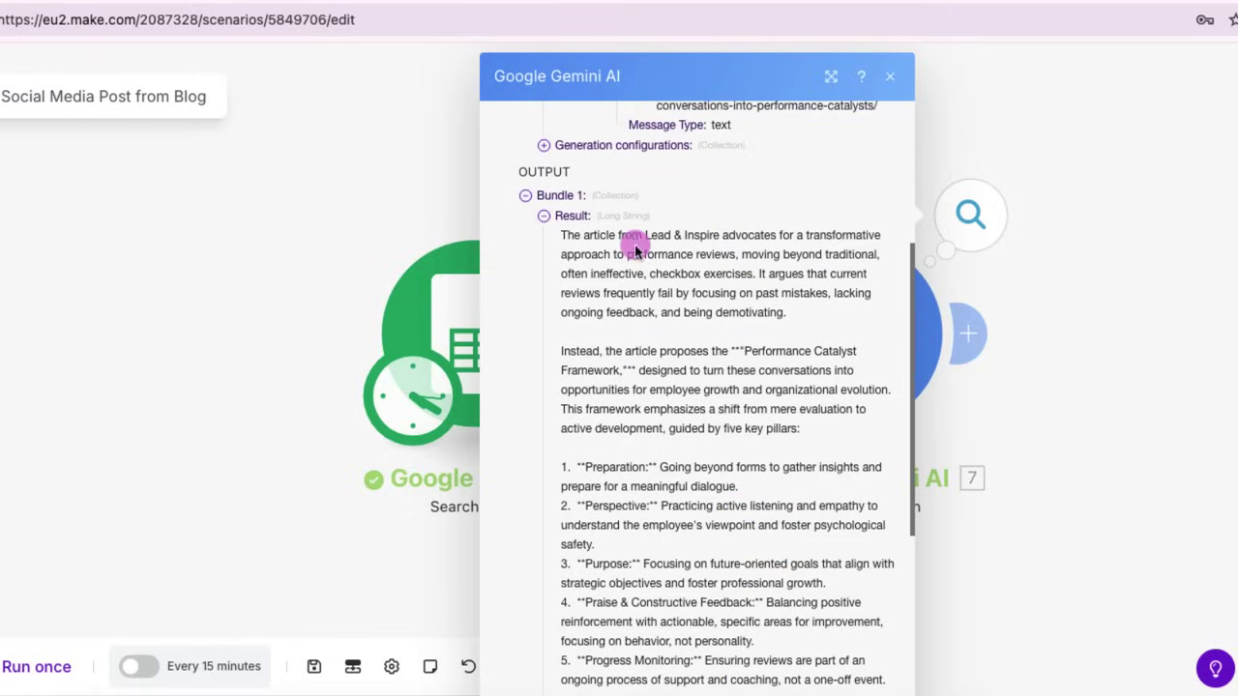
scroll(740, 619, down, 5)
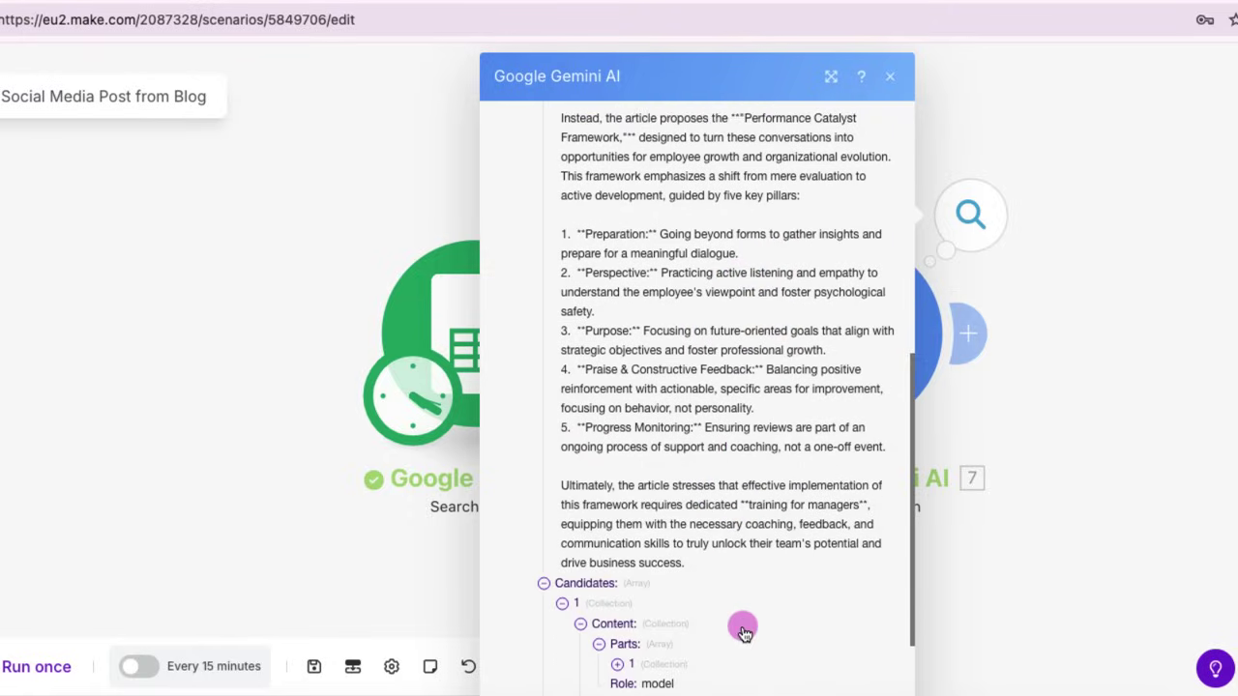
scroll(742, 631, up, 7)
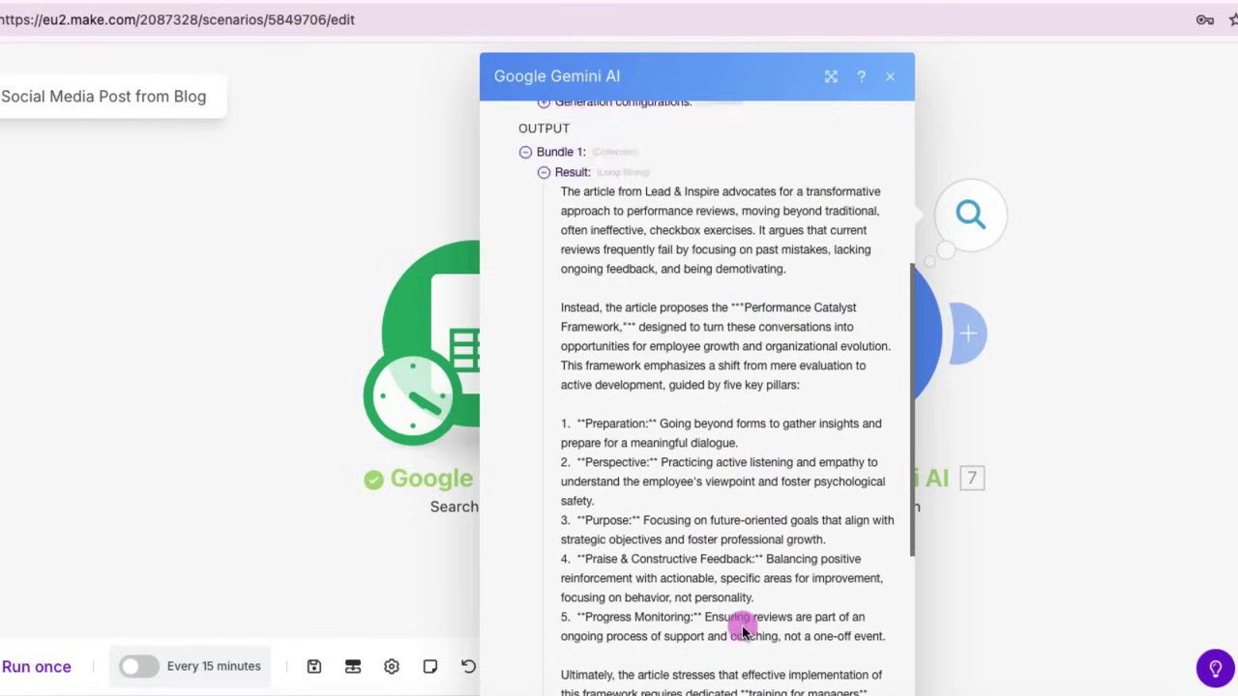
scroll(742, 628, up, 4)
click(1161, 392)
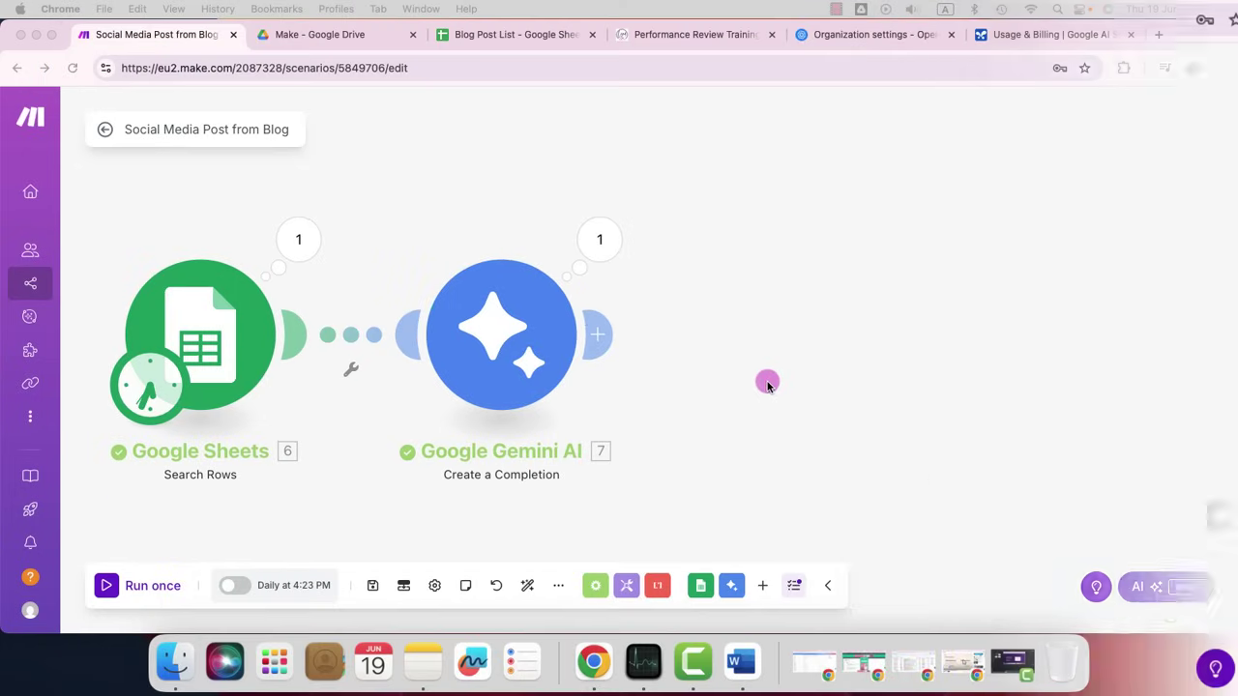
Add a Flow Control Router after the Google Gemini AI module, finding it with the search term "Rout".
click(606, 337)
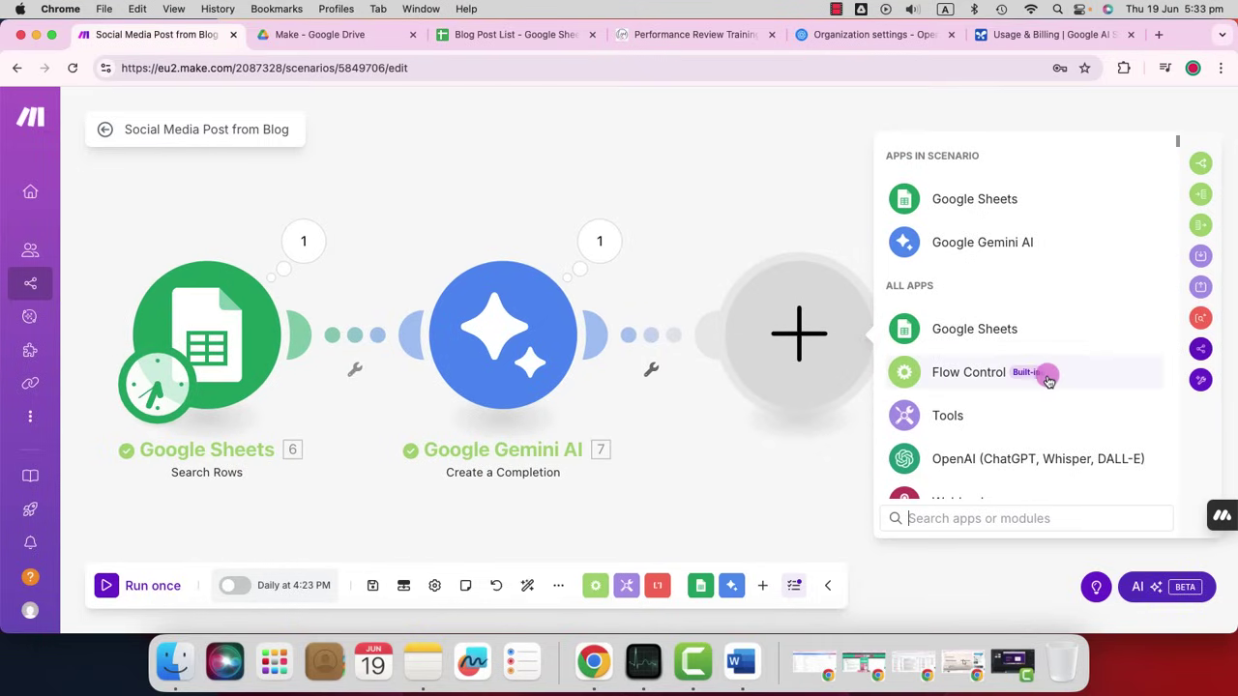
scroll(1050, 380, down, 5)
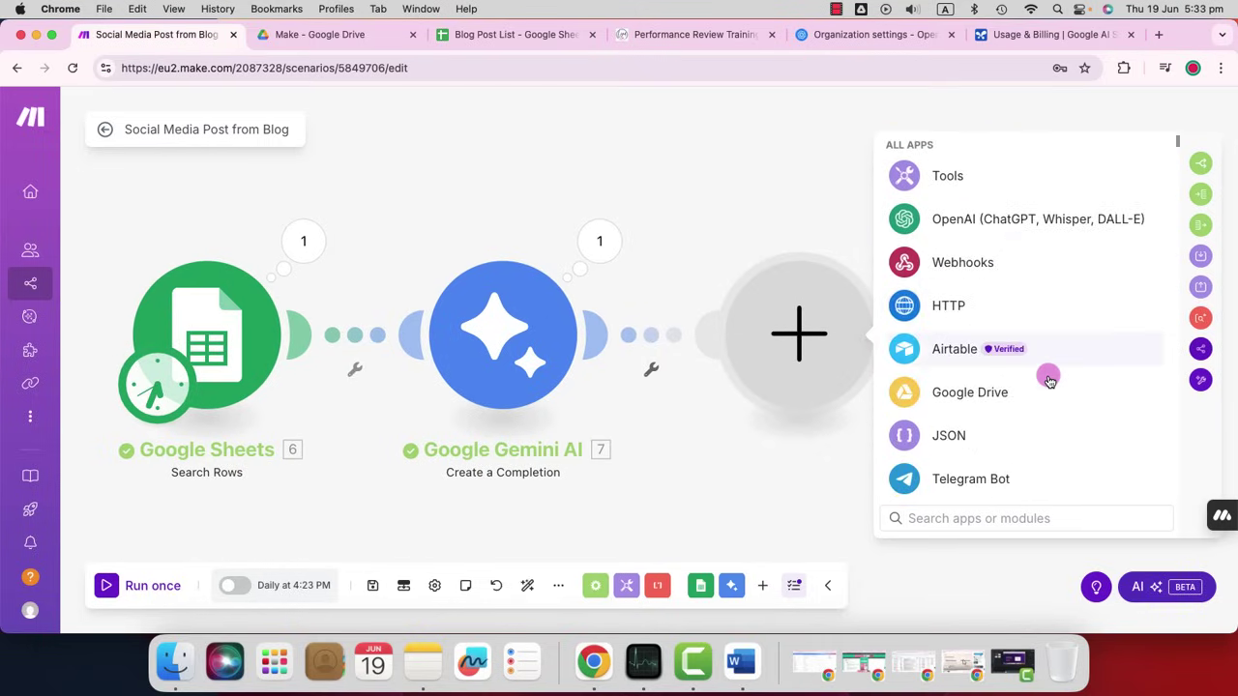
scroll(1050, 381, down, 8)
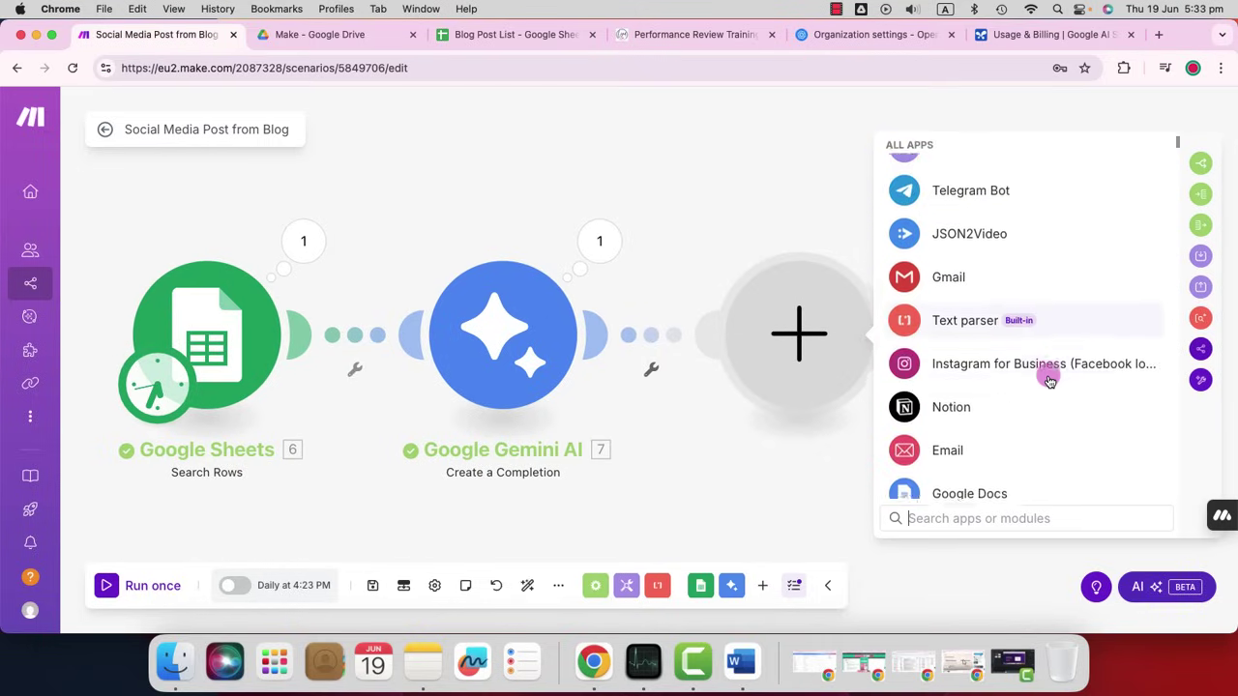
scroll(1049, 380, up, 13)
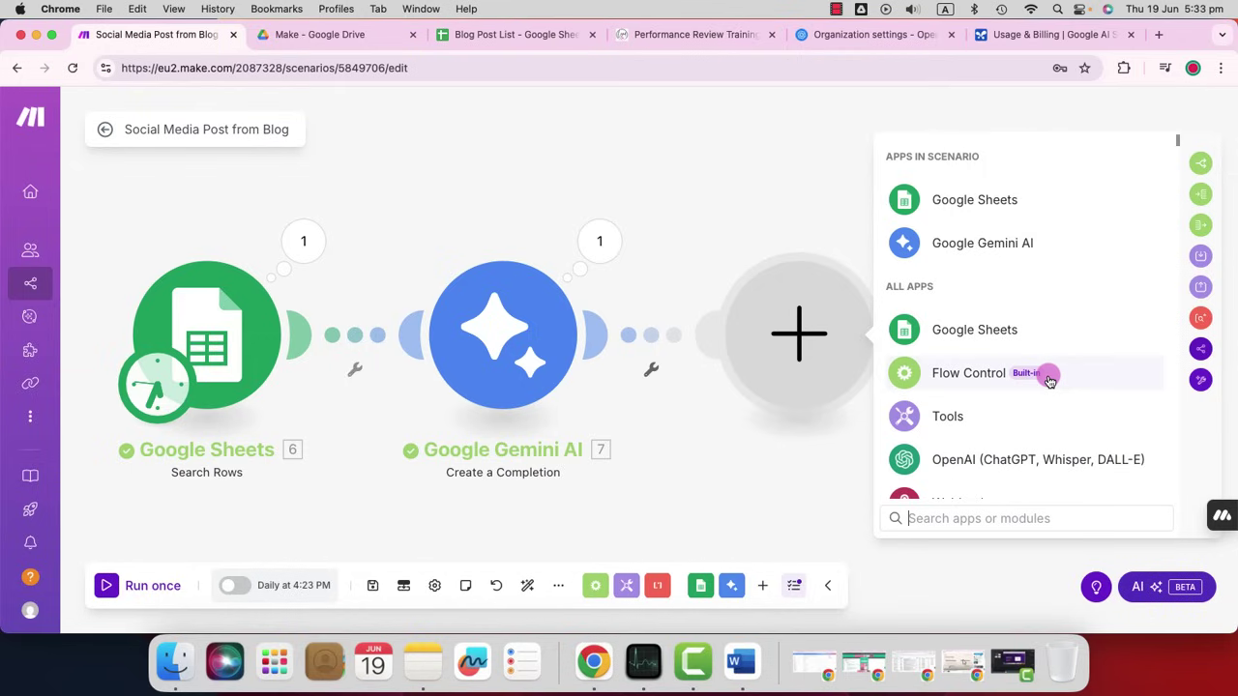
scroll(1064, 295, down, 4)
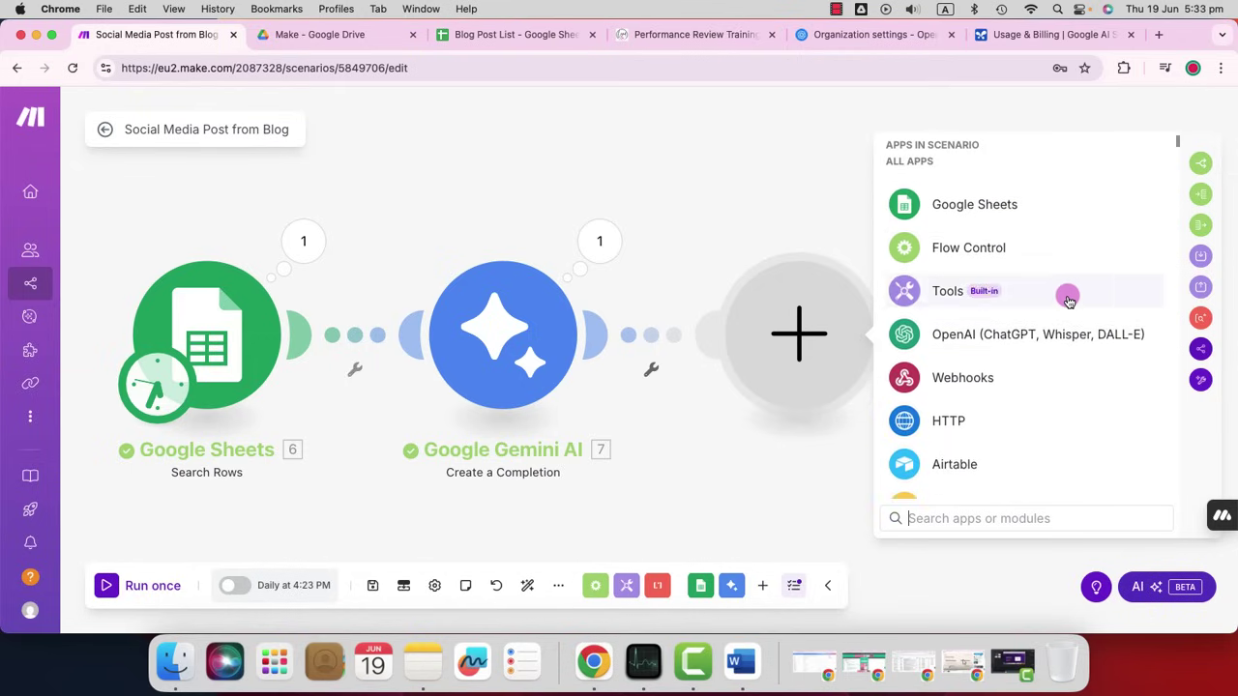
scroll(1069, 301, down, 6)
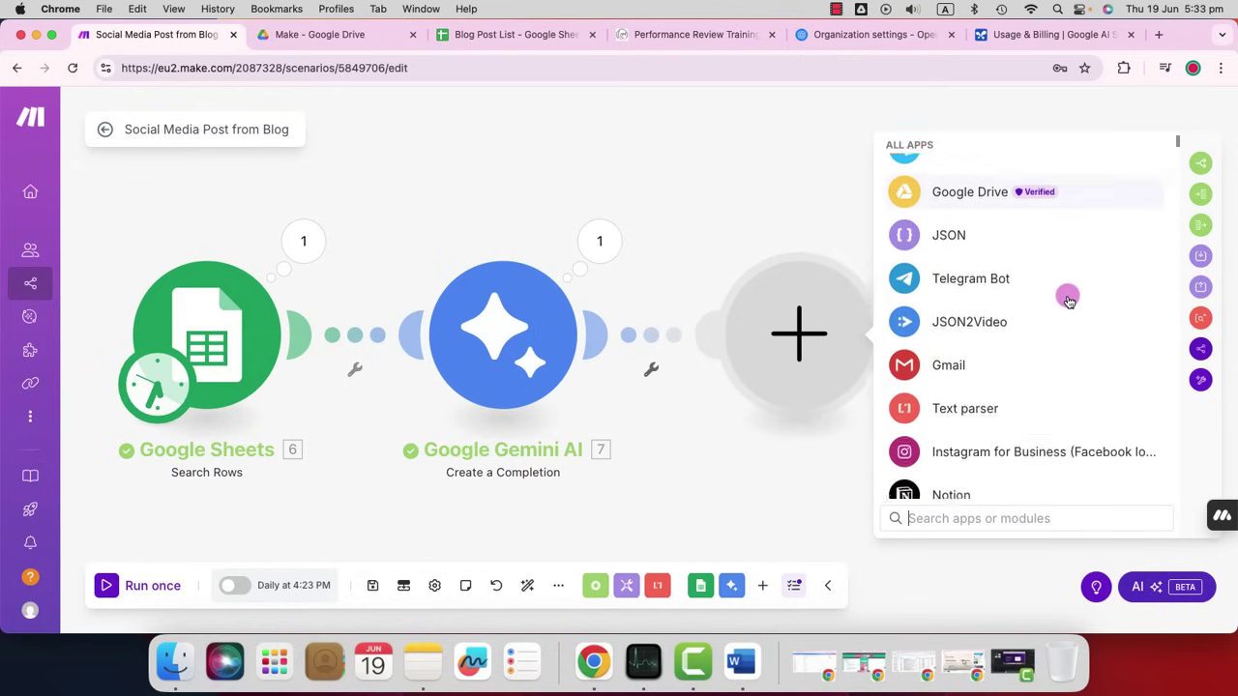
scroll(1069, 300, down, 8)
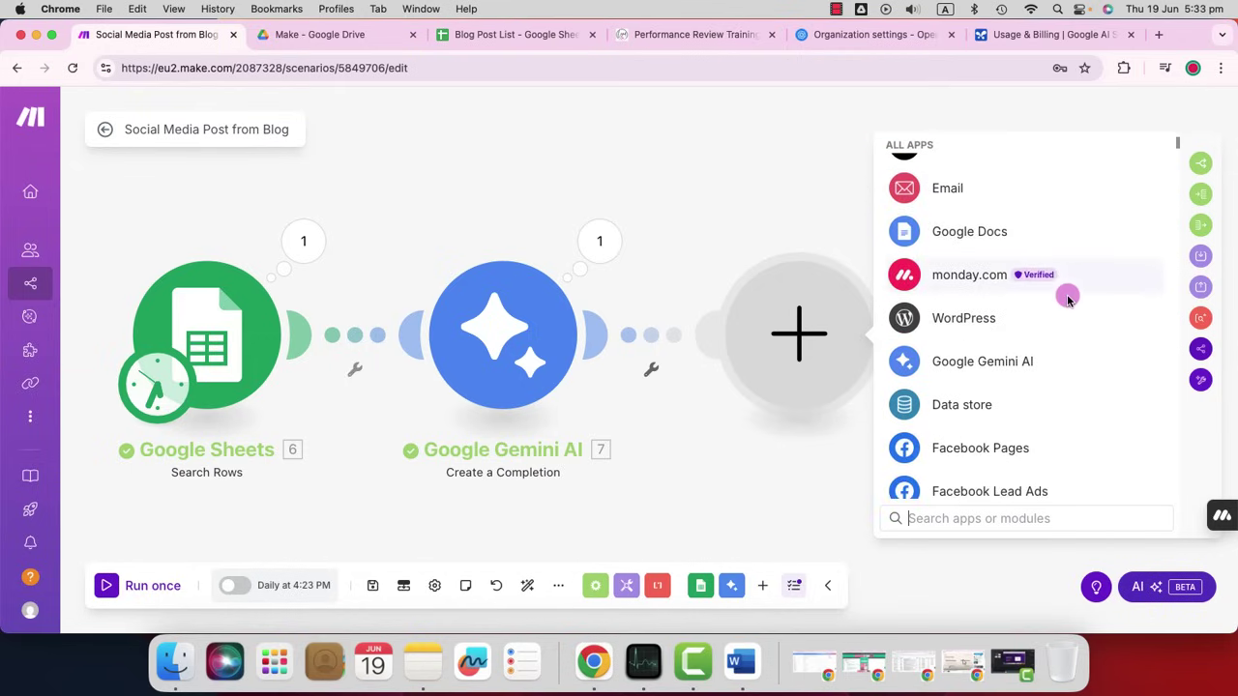
scroll(1068, 301, down, 6)
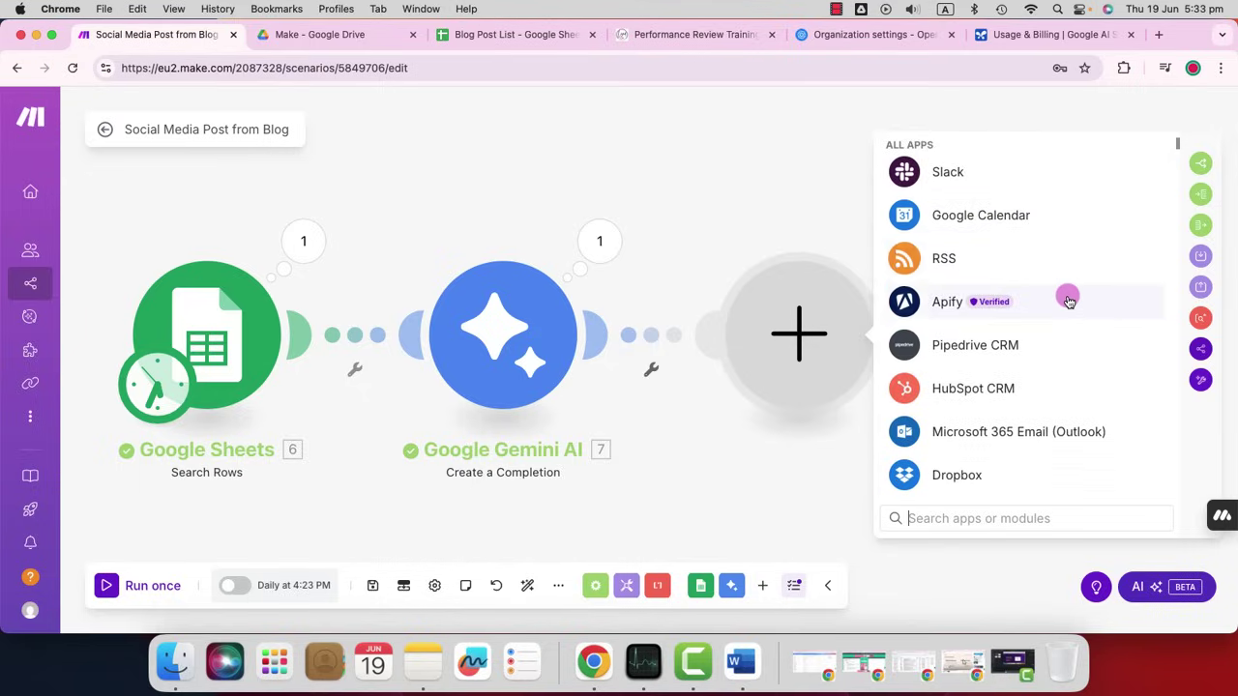
scroll(1066, 295, down, 1)
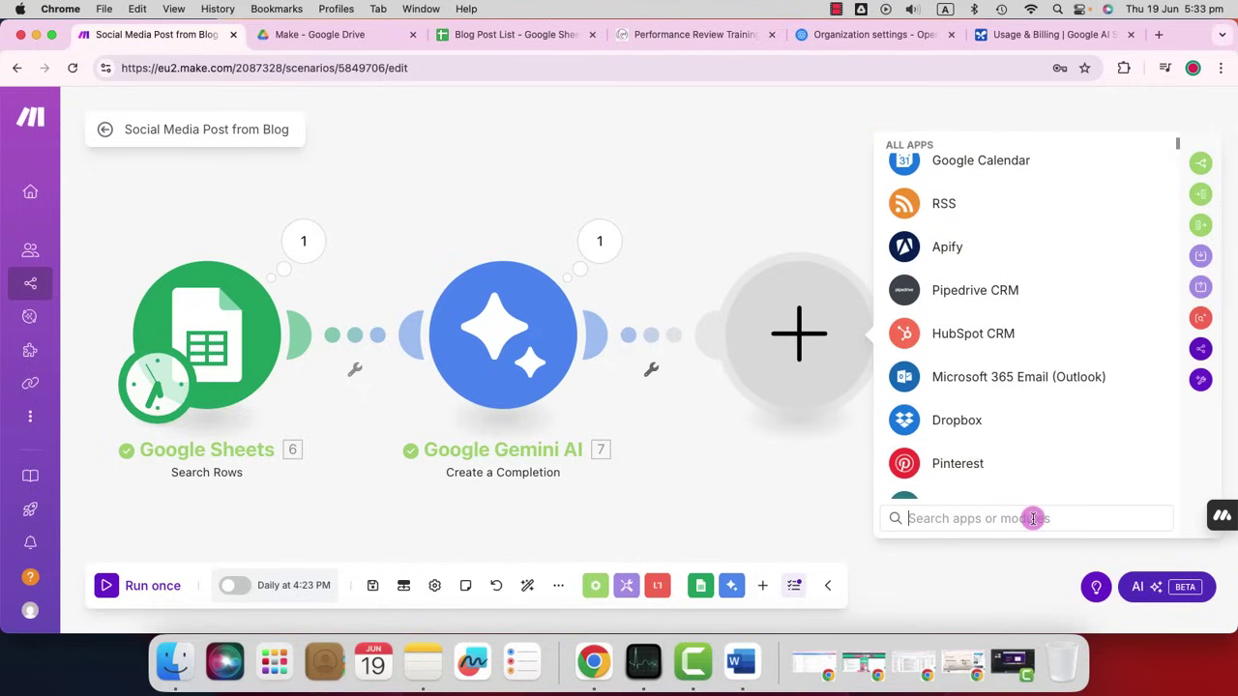
text(Rout)
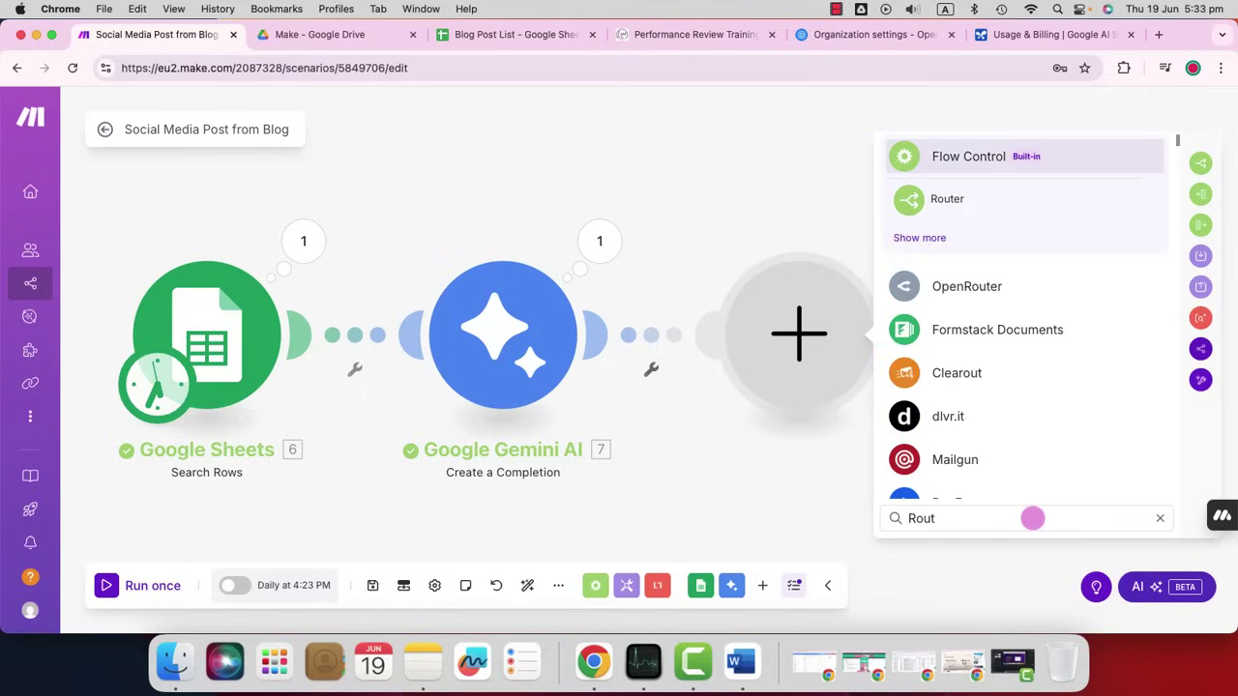
click(948, 205)
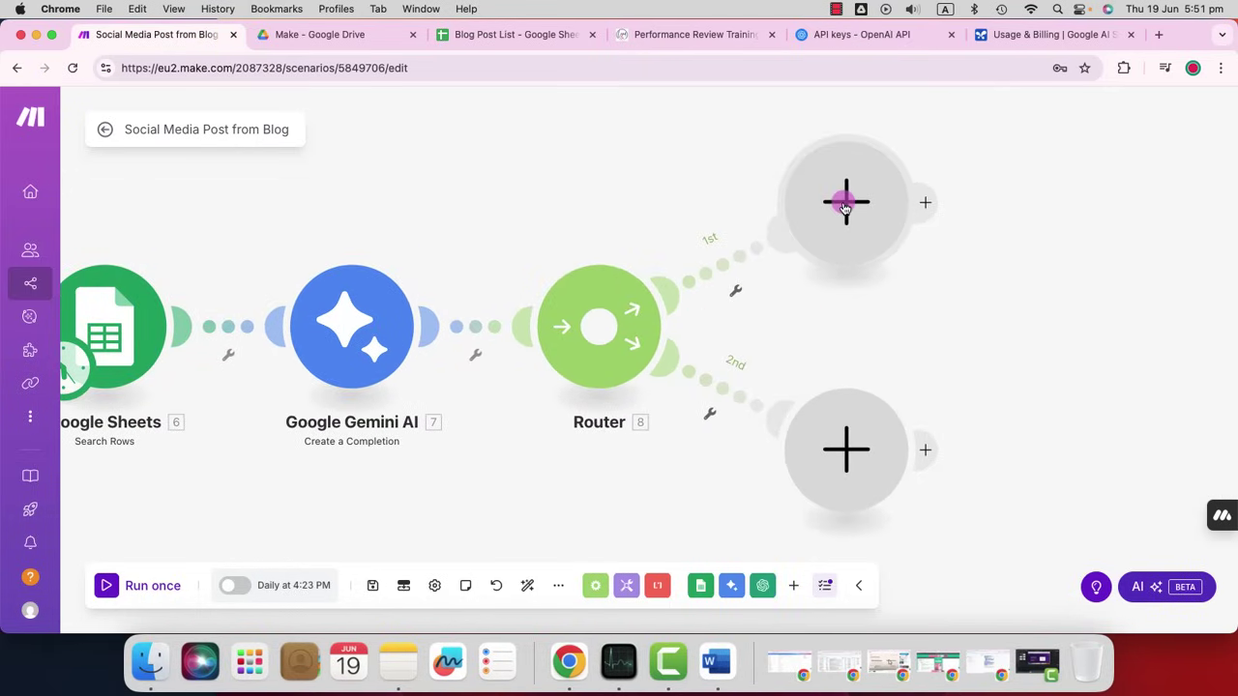
Add an OpenAI Create a Completion (Prompt) module to the router's 1st route.
click(859, 219)
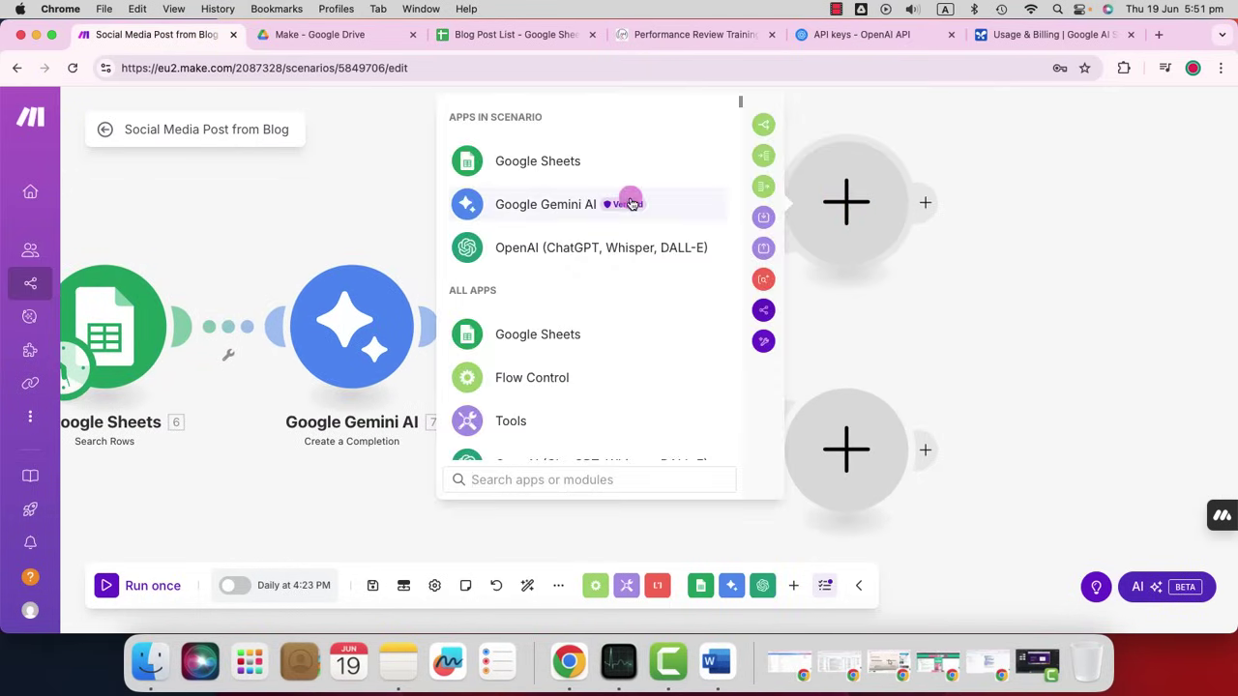
click(600, 253)
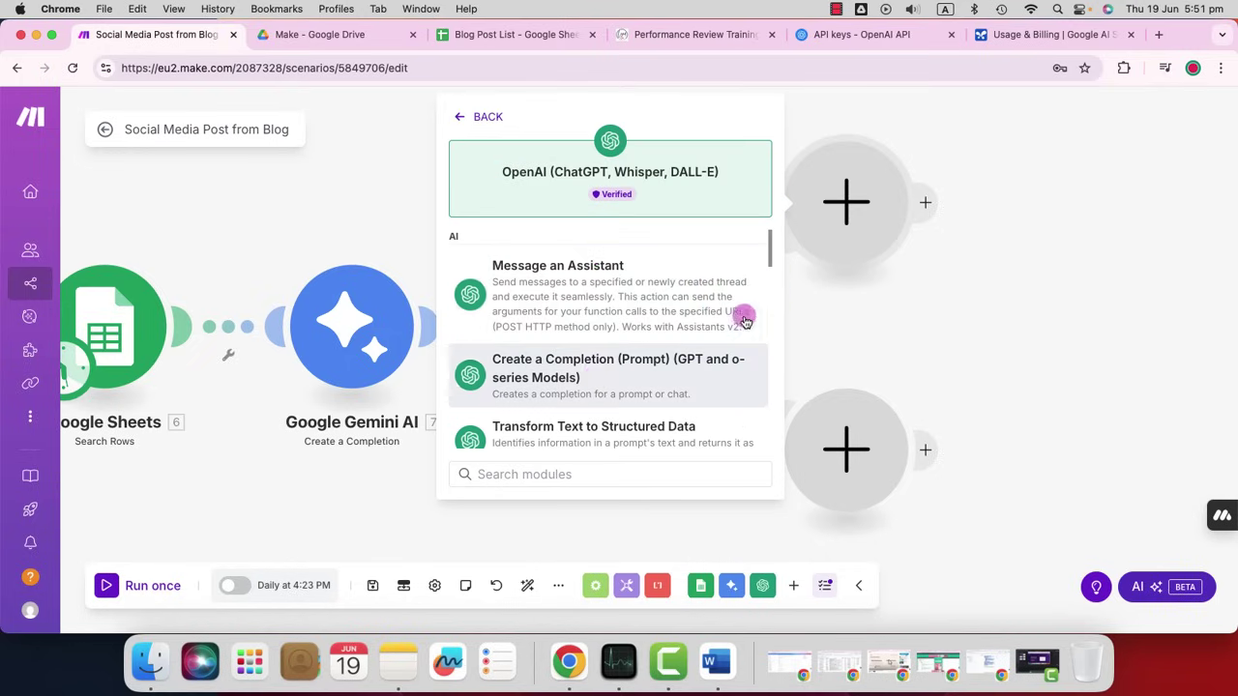
click(579, 377)
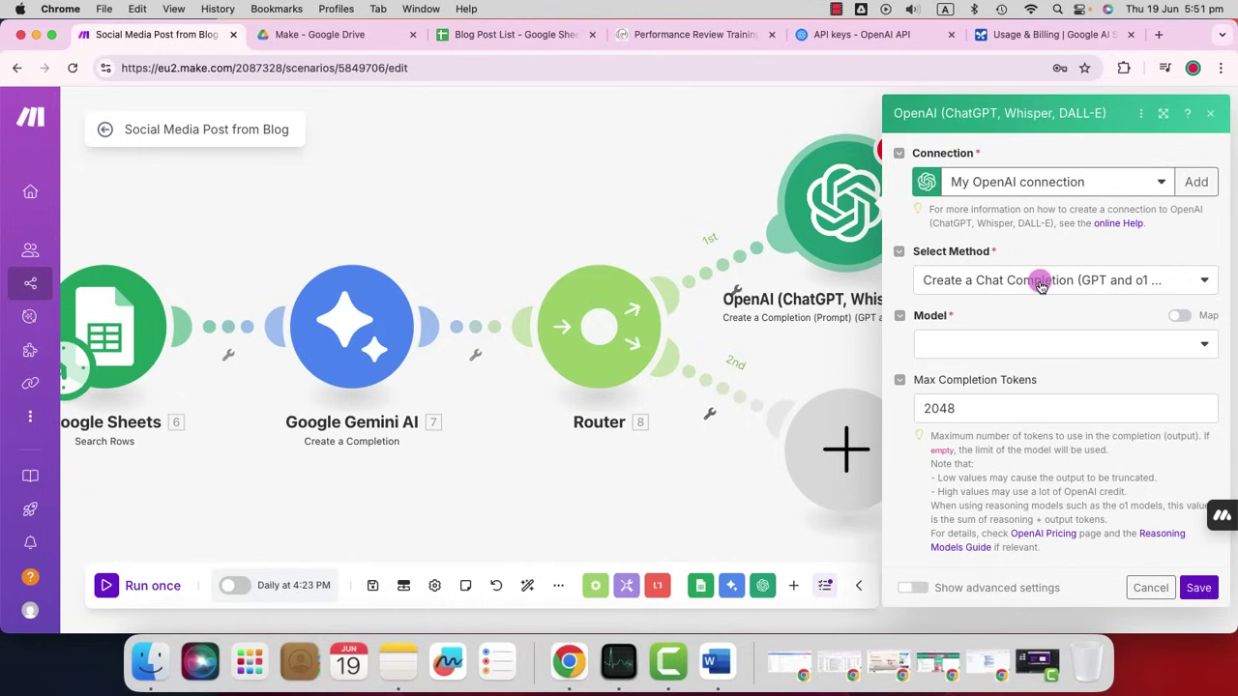
Set the OpenAI module's model to GPT-4o: gpt-4o (system).
click(1050, 352)
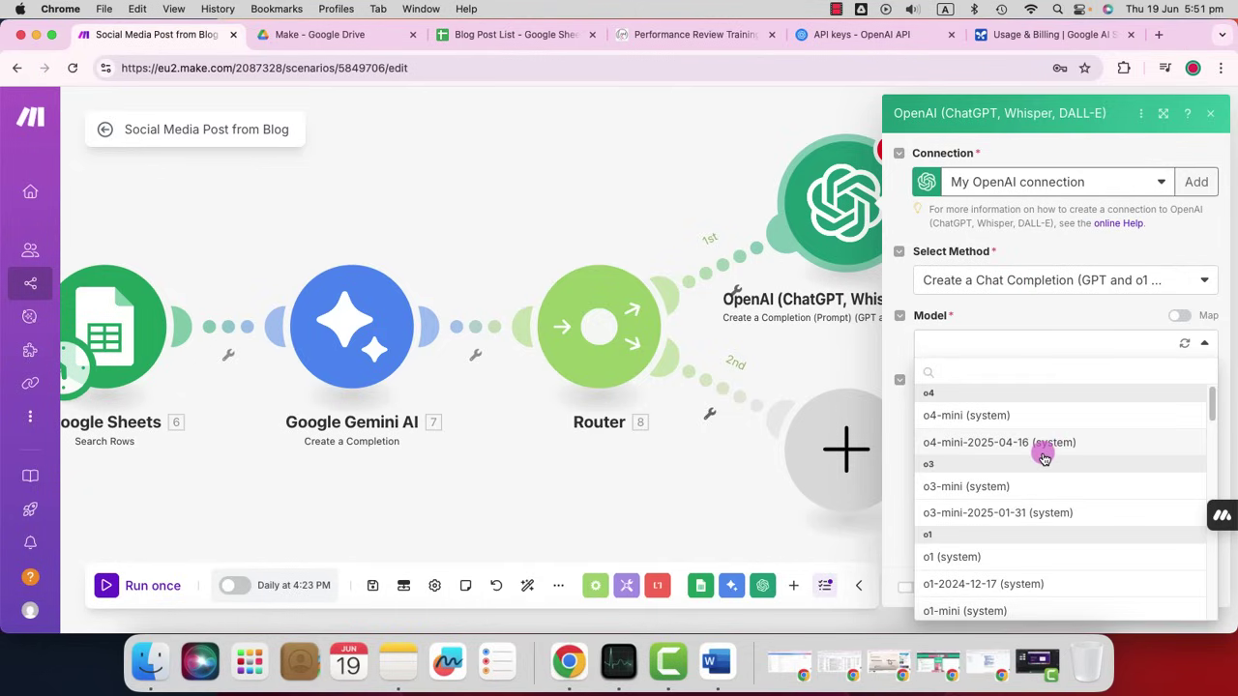
scroll(1043, 453, down, 3)
scroll(1045, 458, down, 6)
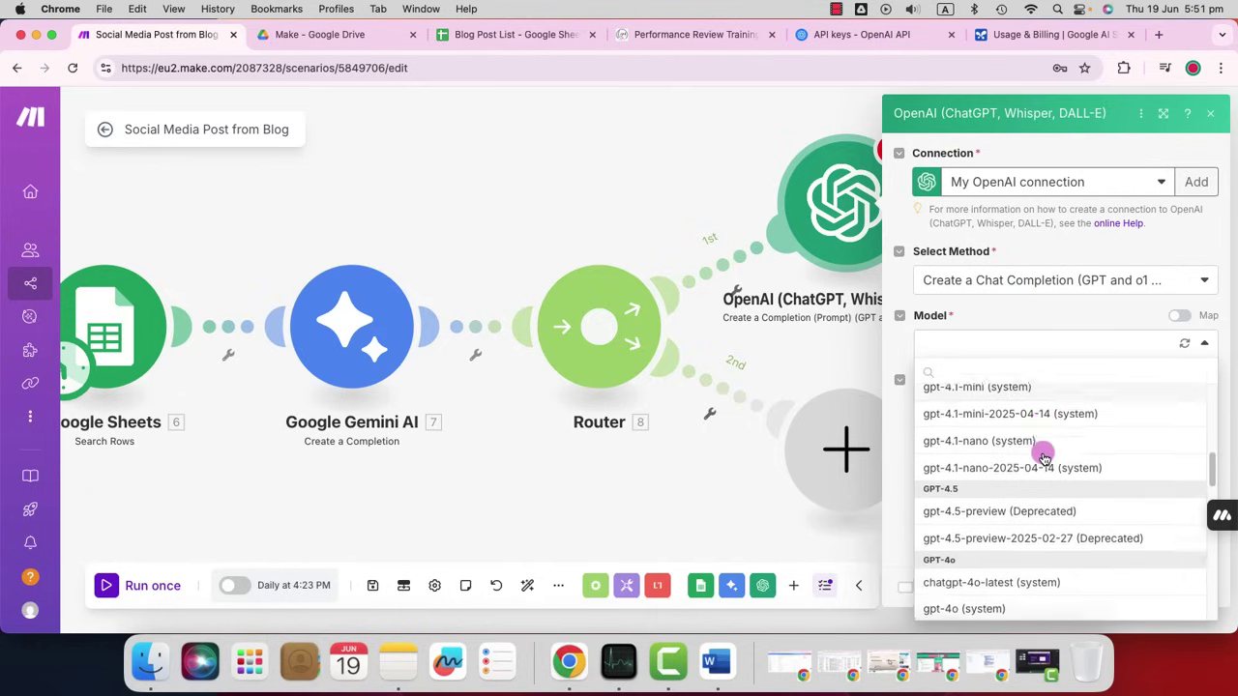
scroll(1044, 454, down, 2)
click(1045, 452)
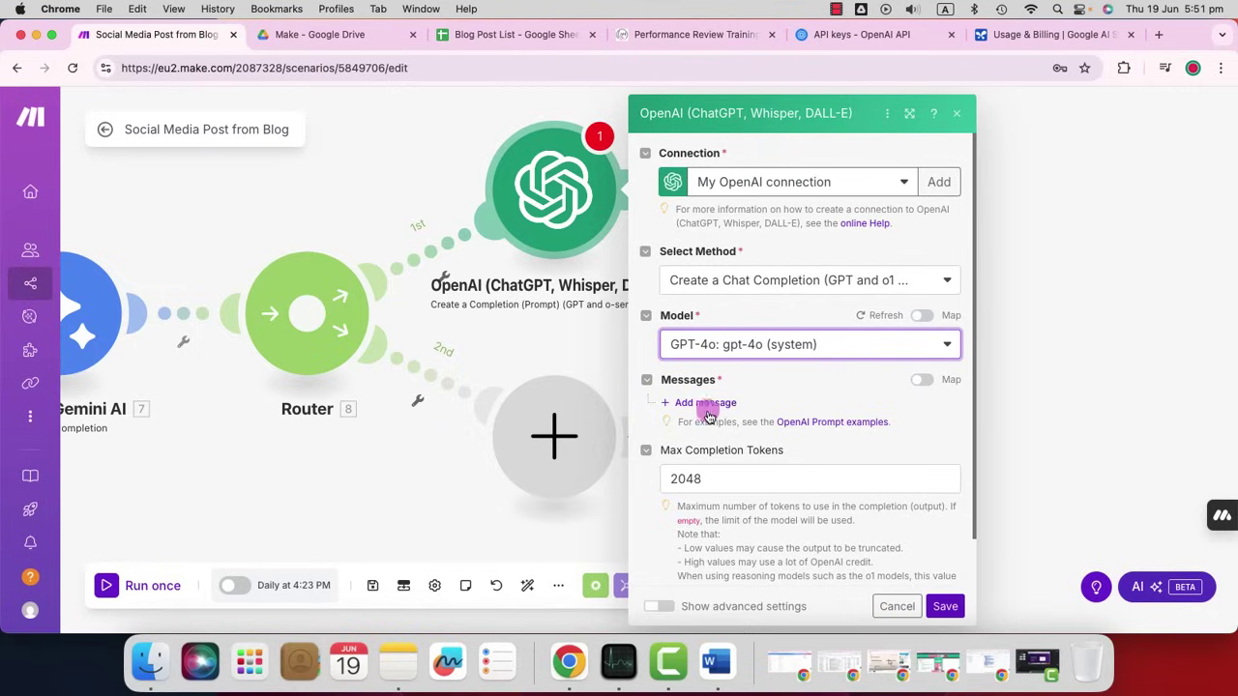
Add a message to the OpenAI module with the role User.
click(702, 404)
click(909, 462)
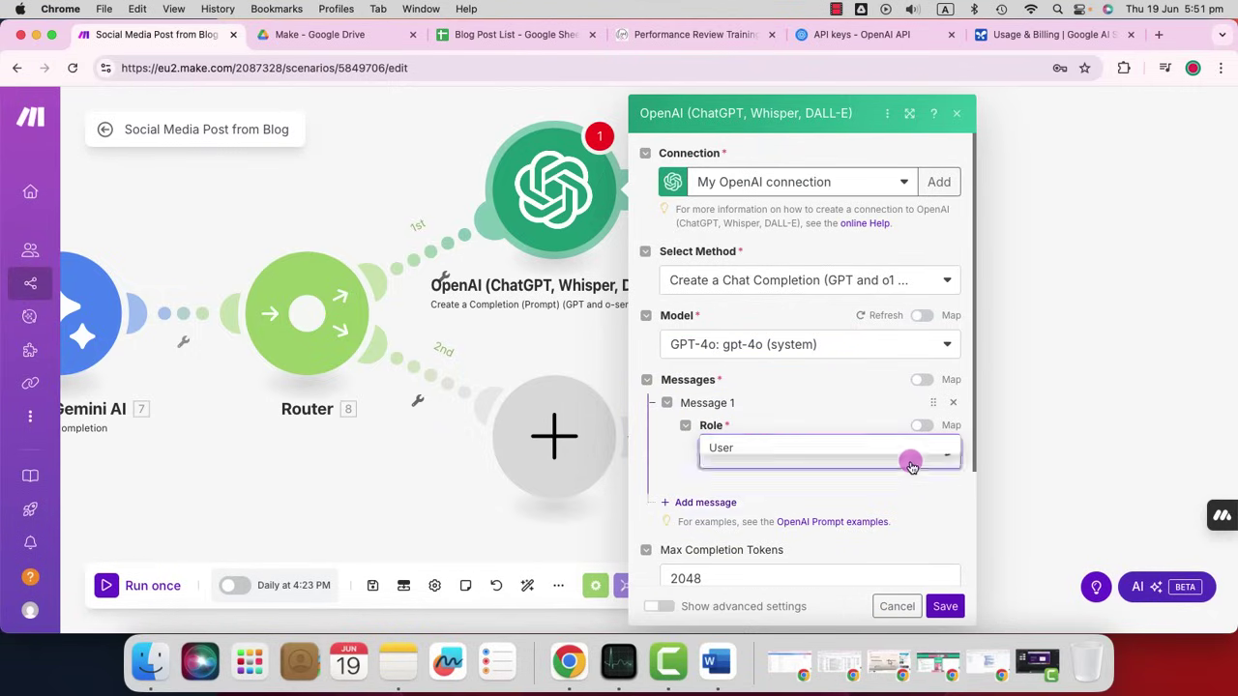
click(805, 447)
Paste the prompt for a structured, emoji-free Facebook post into Message 1's text content and review it through to "Find the Summary here:".
scroll(819, 423, down, 3)
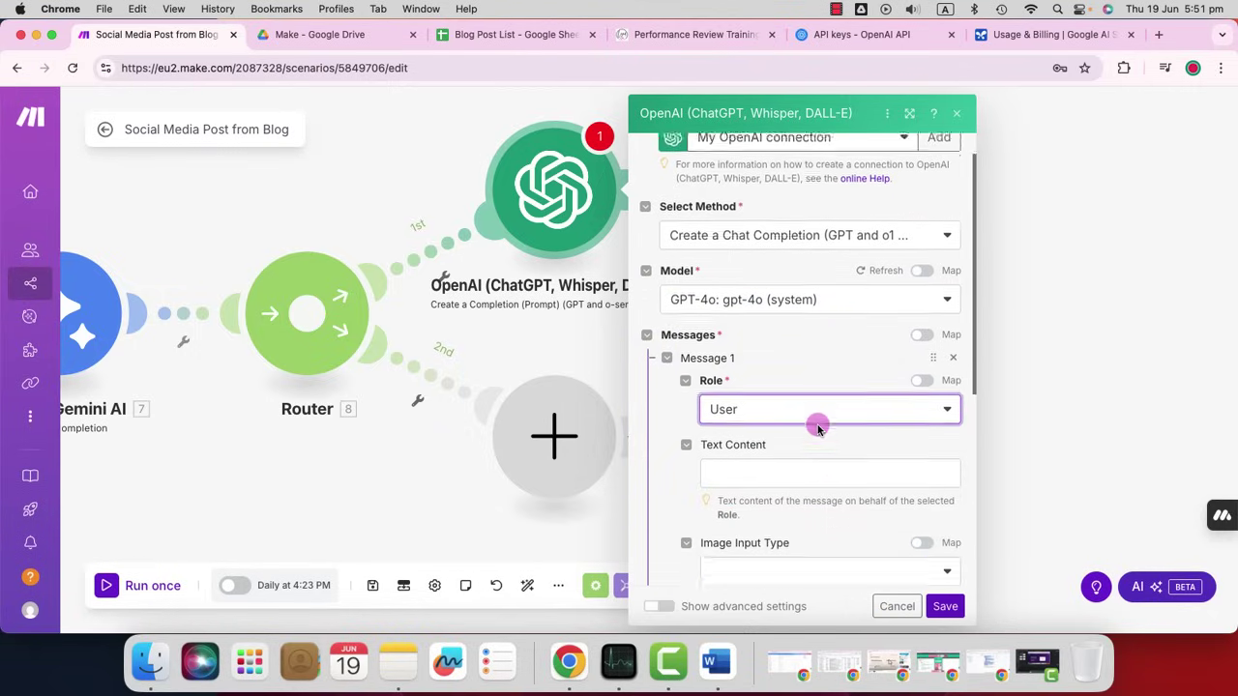
scroll(818, 425, down, 2)
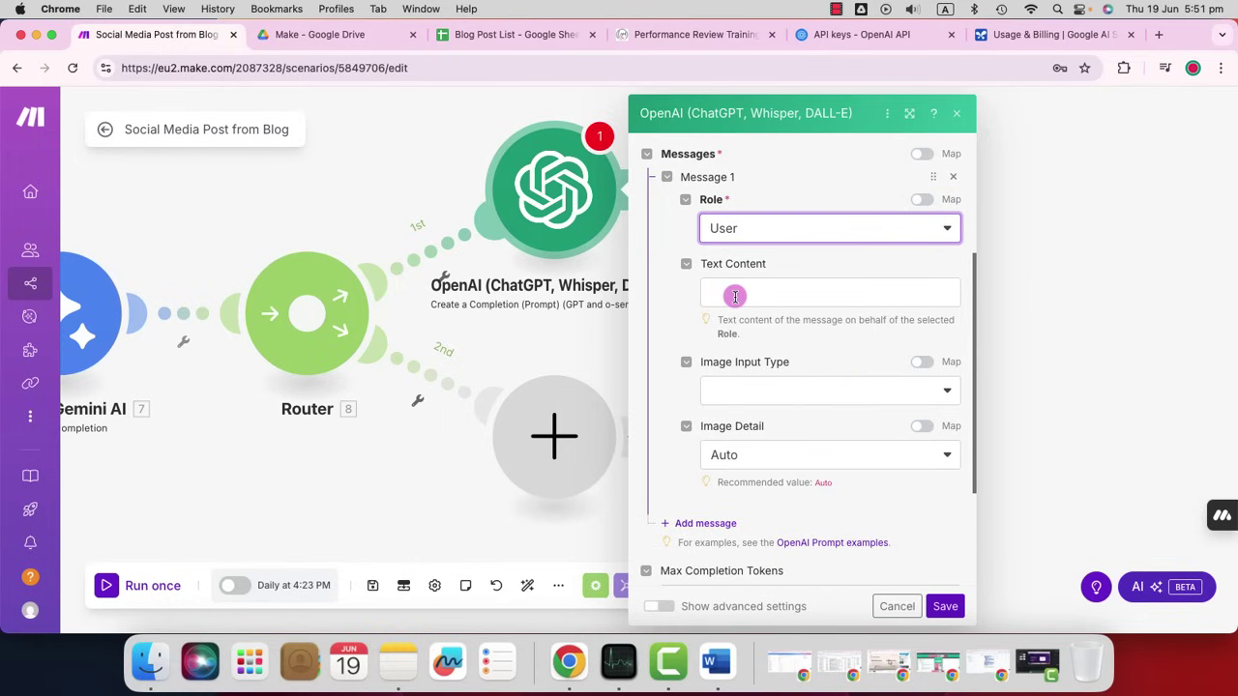
click(735, 295)
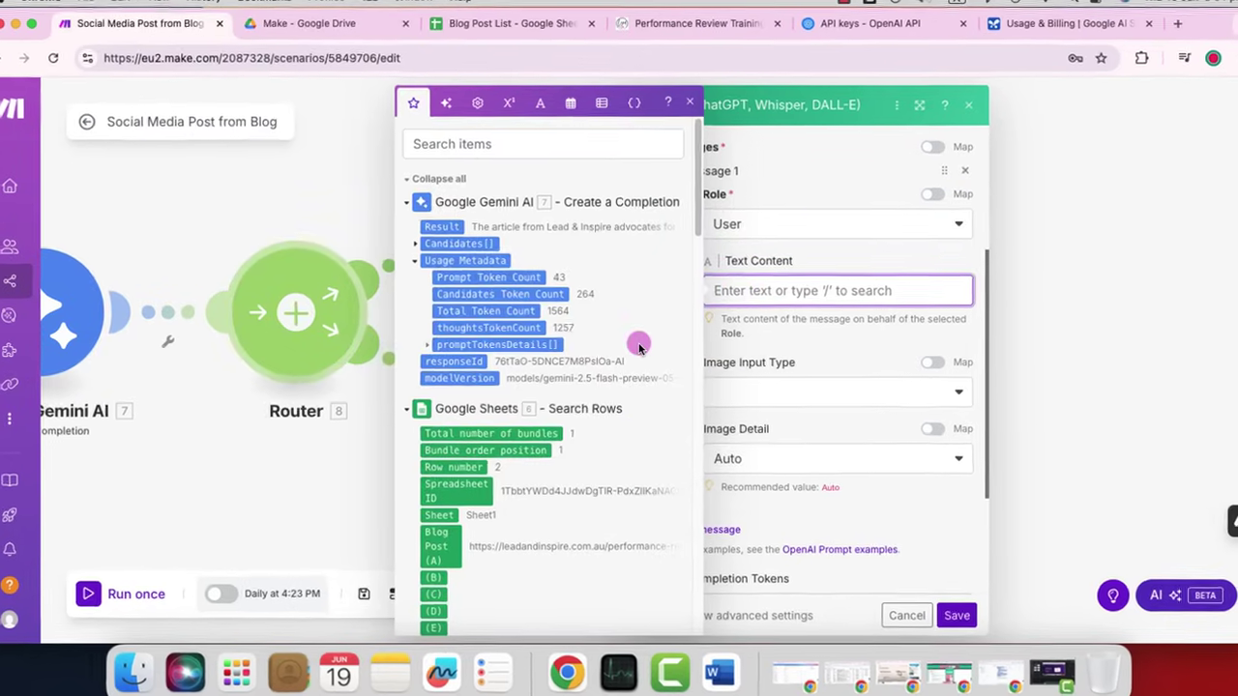
key(super+v)
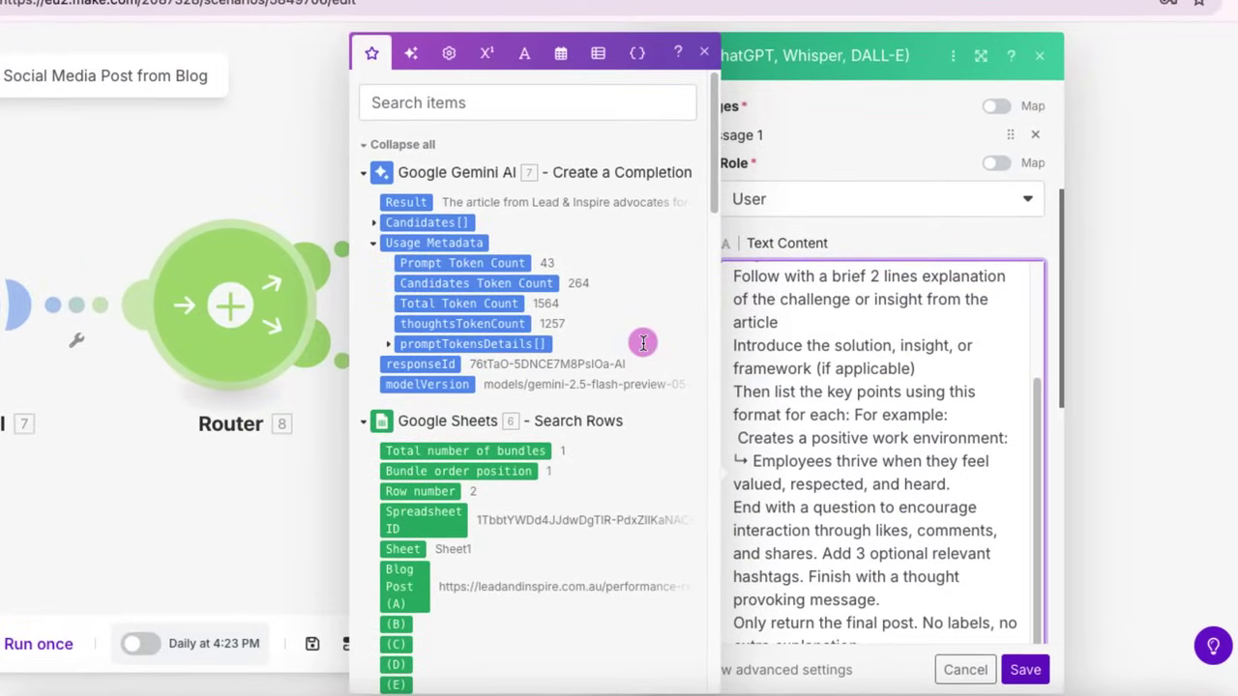
scroll(867, 328, up, 3)
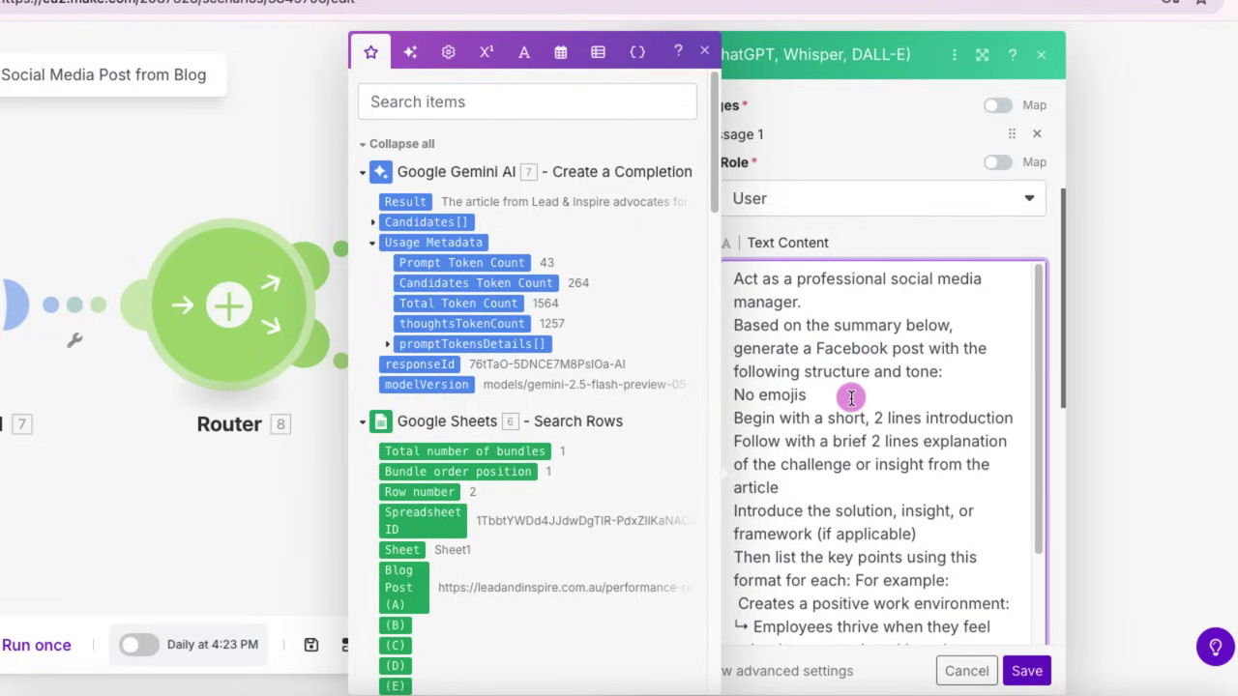
scroll(851, 397, down, 2)
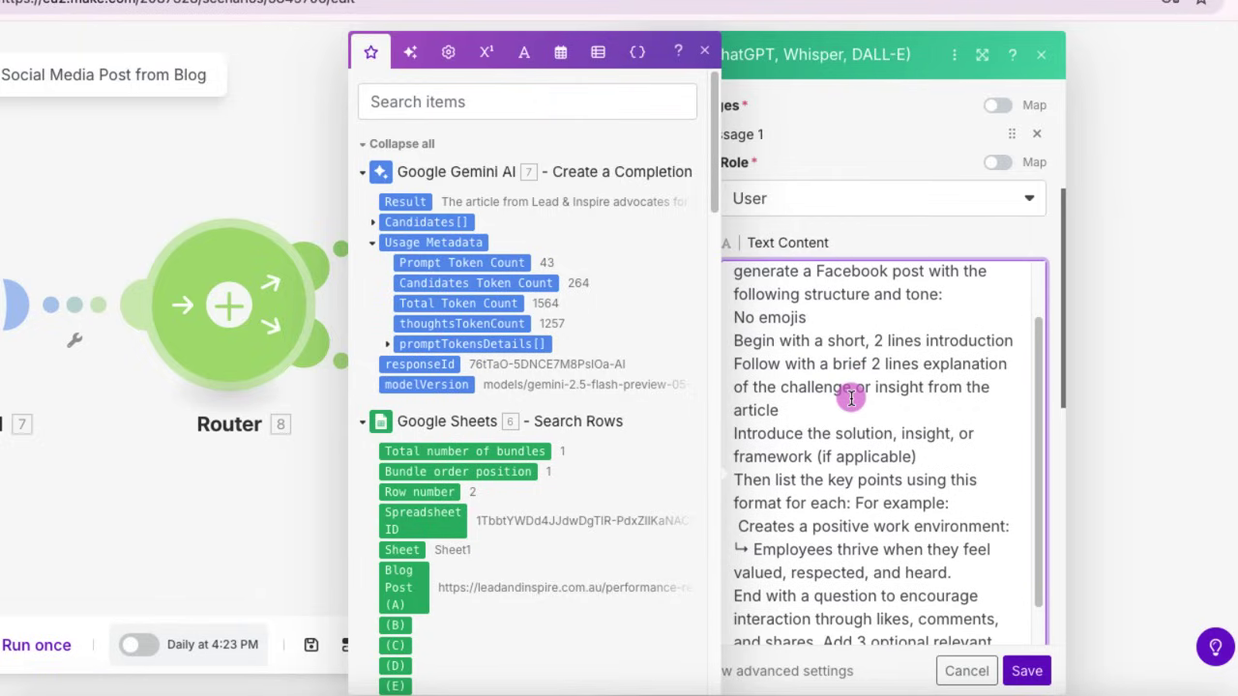
scroll(851, 397, down, 3)
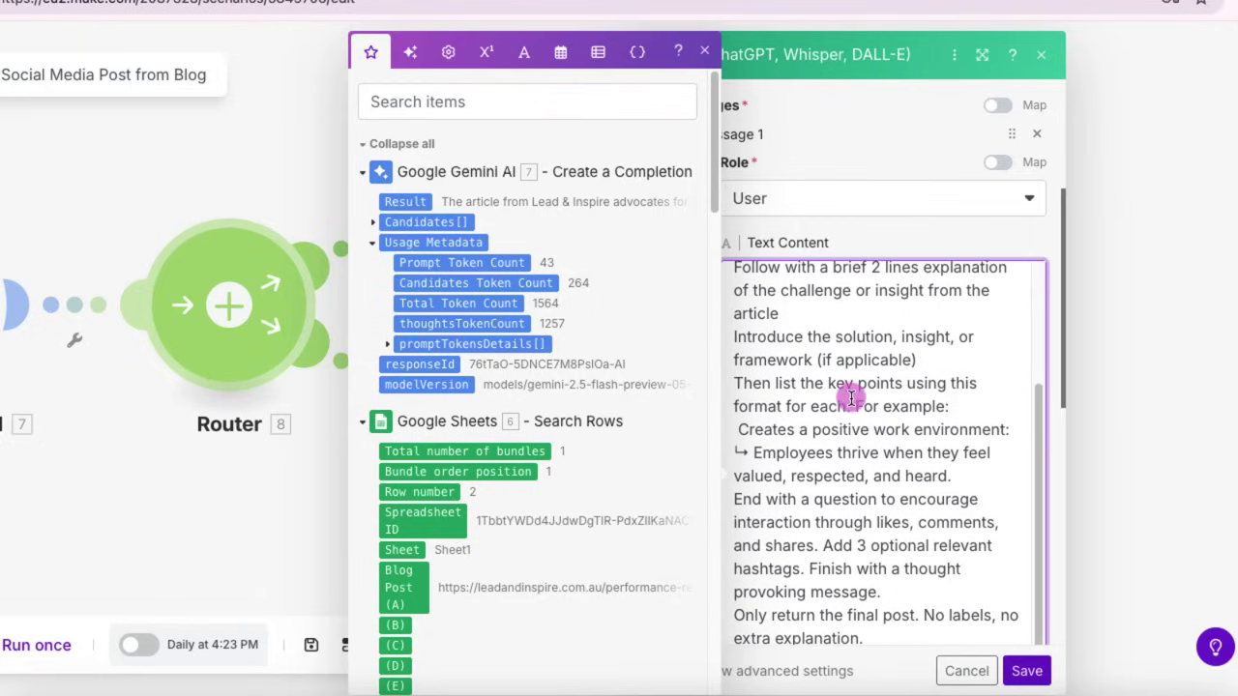
scroll(851, 397, down, 3)
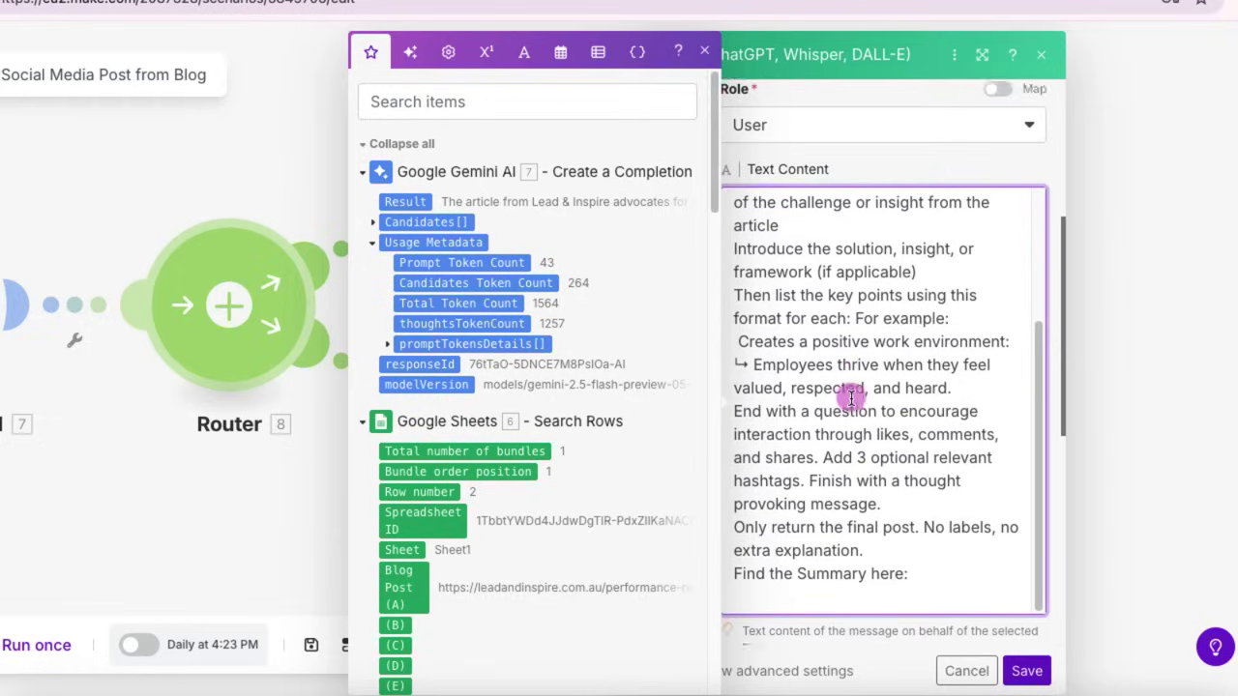
scroll(852, 399, down, 2)
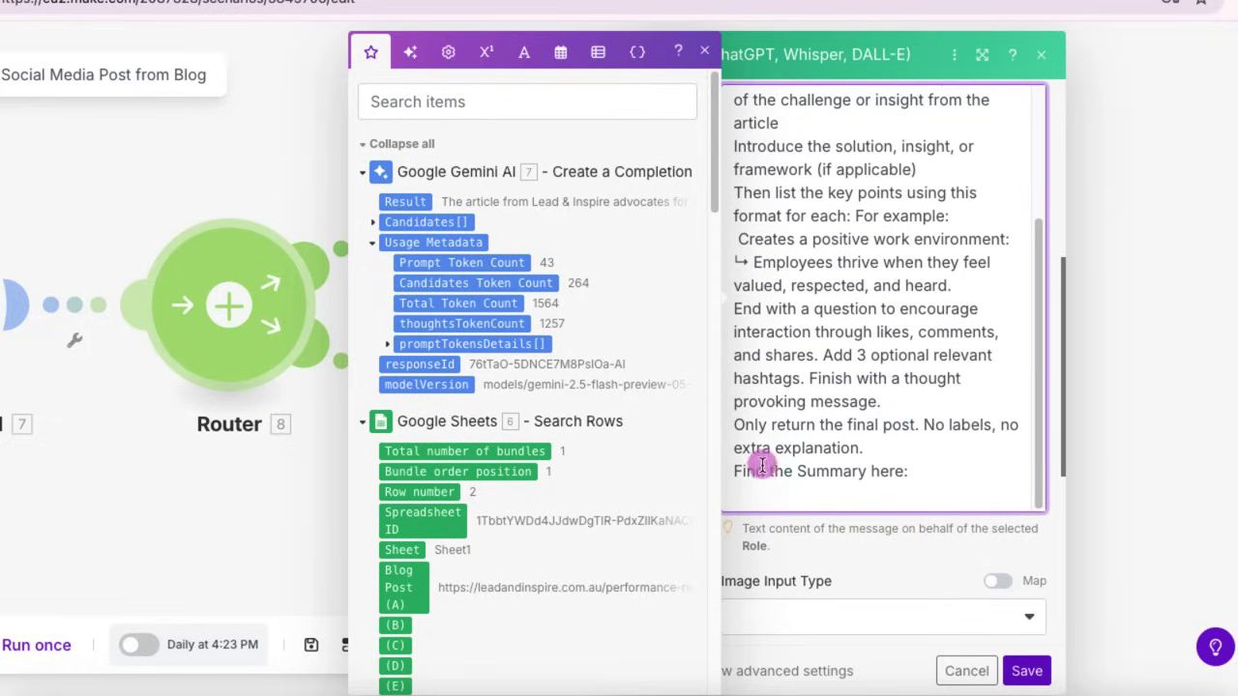
Map the Gemini output's Candidates > Content > Parts > Text below "Find the Summary here:" and save the OpenAI module.
click(737, 496)
click(375, 245)
click(376, 225)
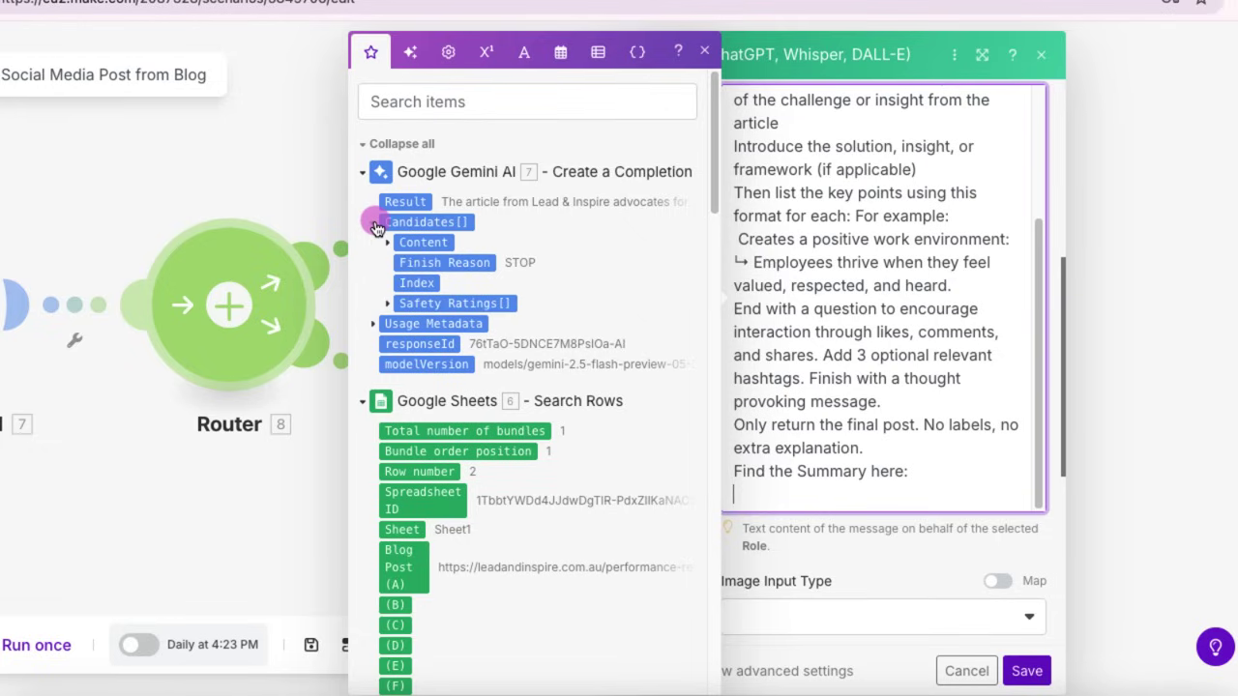
click(387, 245)
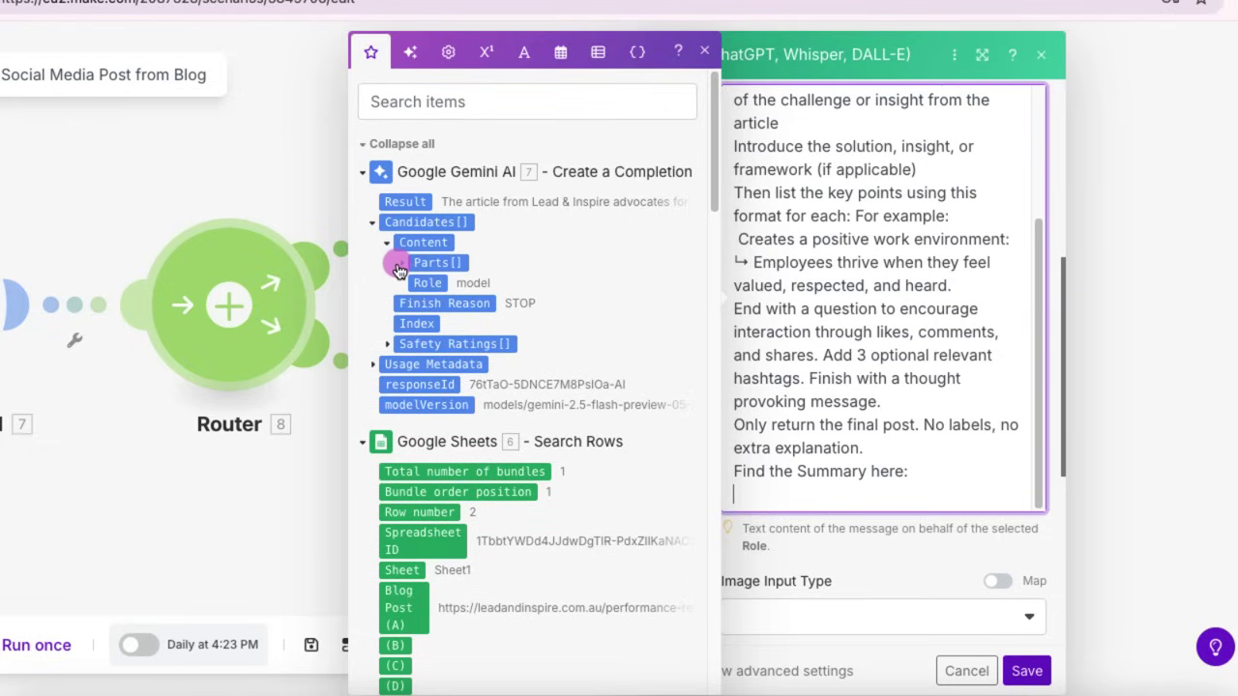
click(402, 265)
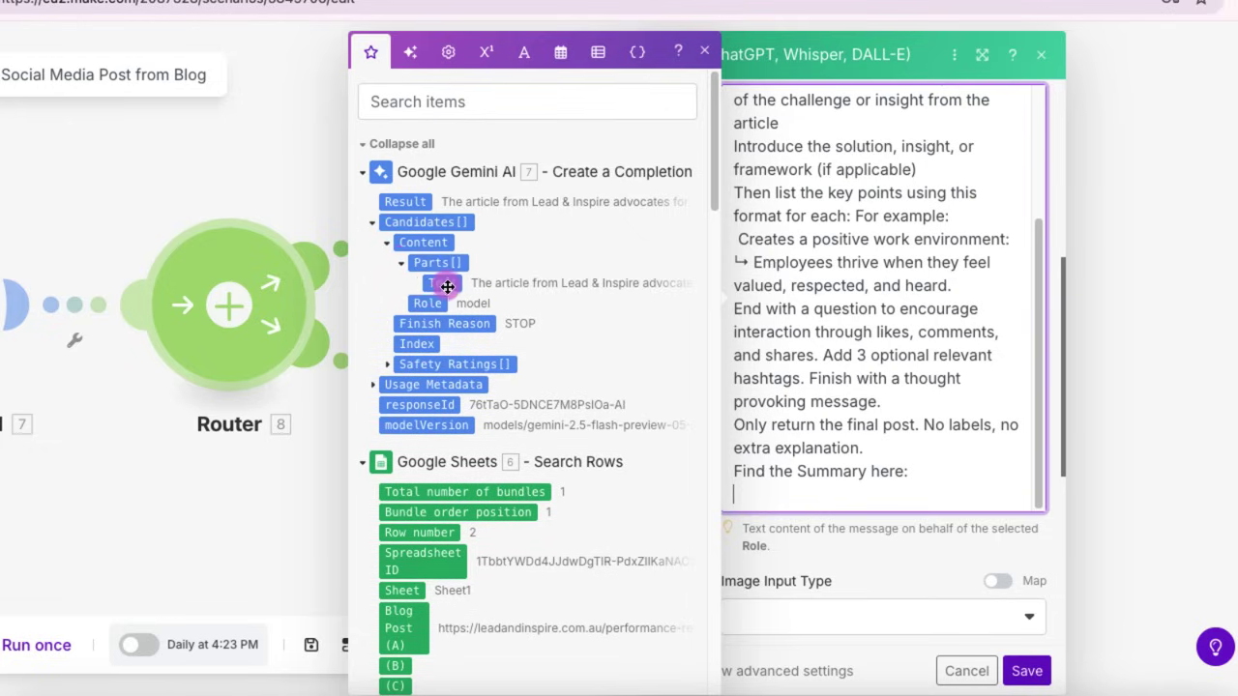
click(448, 282)
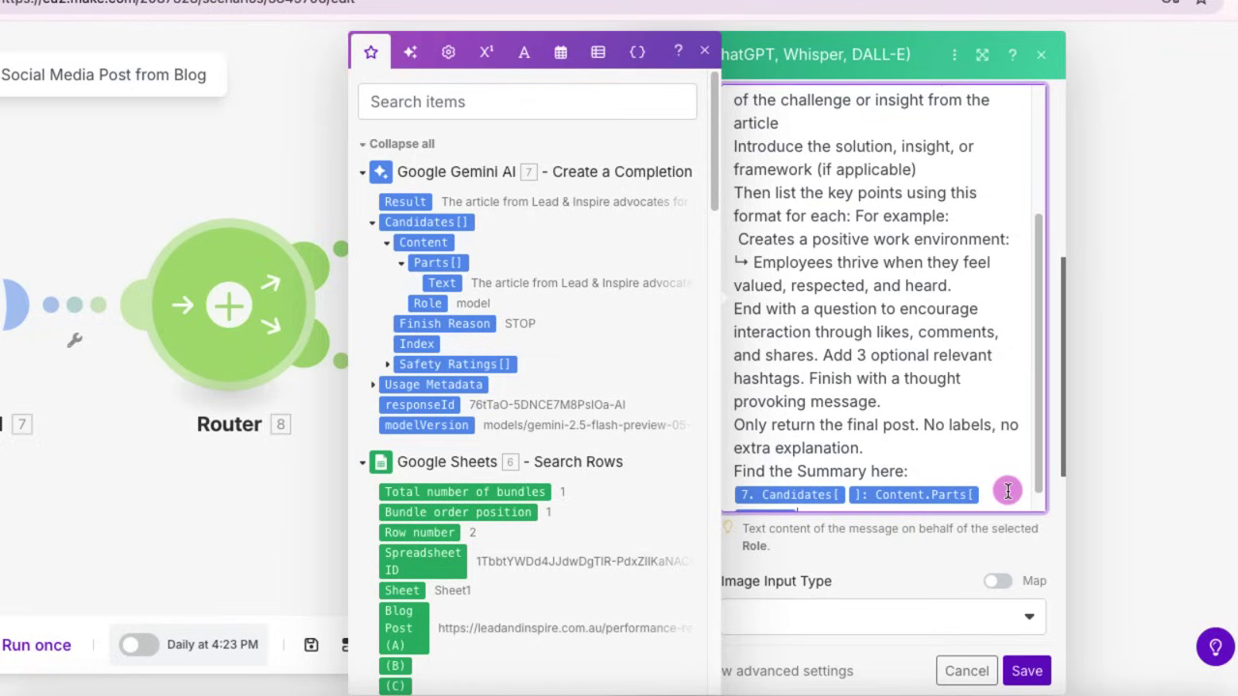
click(1034, 671)
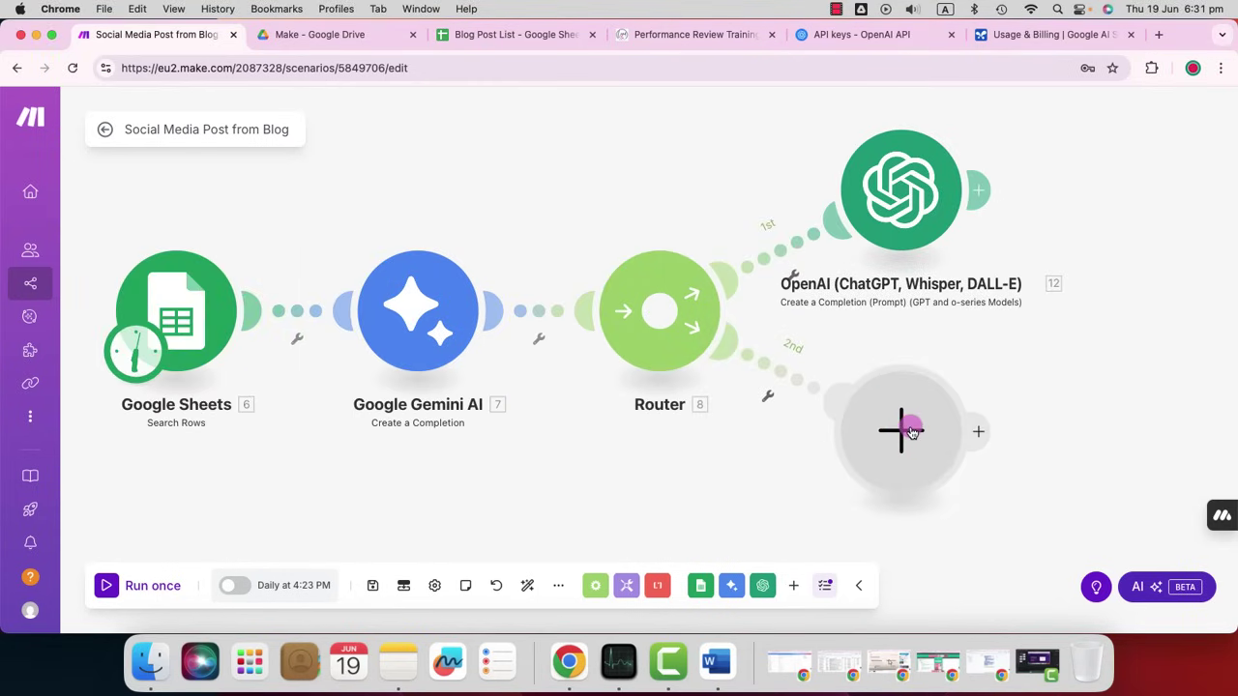
Add an OpenAI Create a Completion (Prompt) module to the router's 2nd route.
click(911, 434)
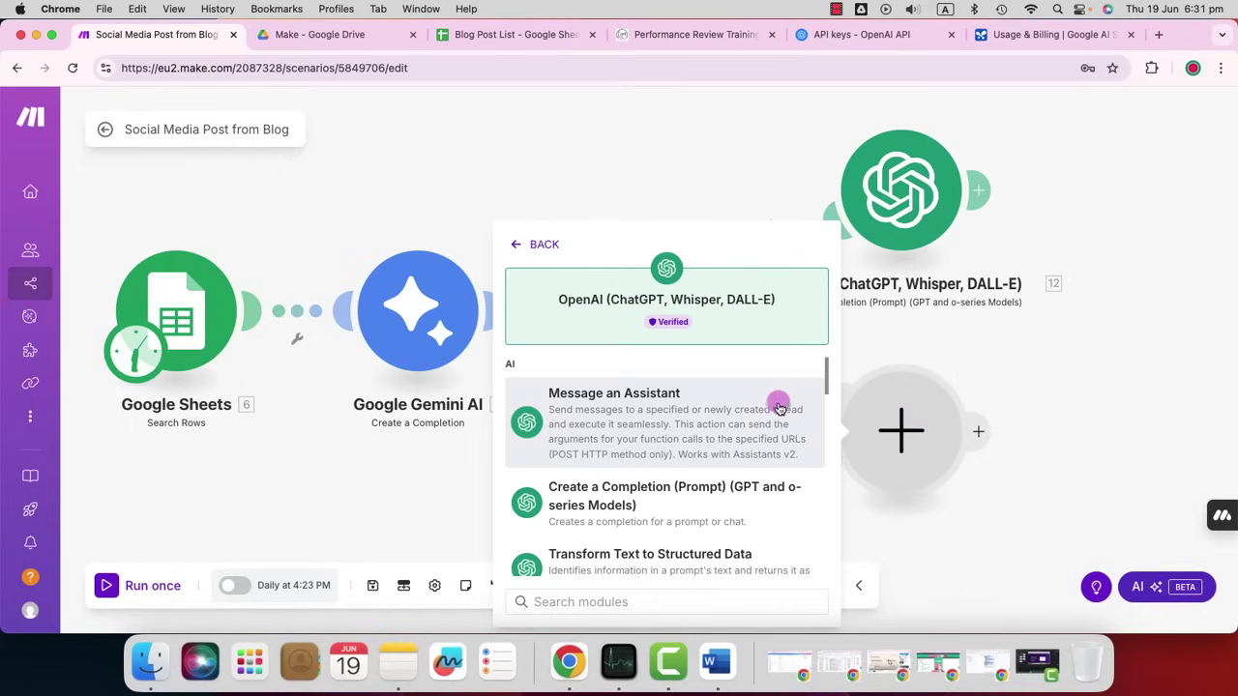
scroll(759, 406, down, 3)
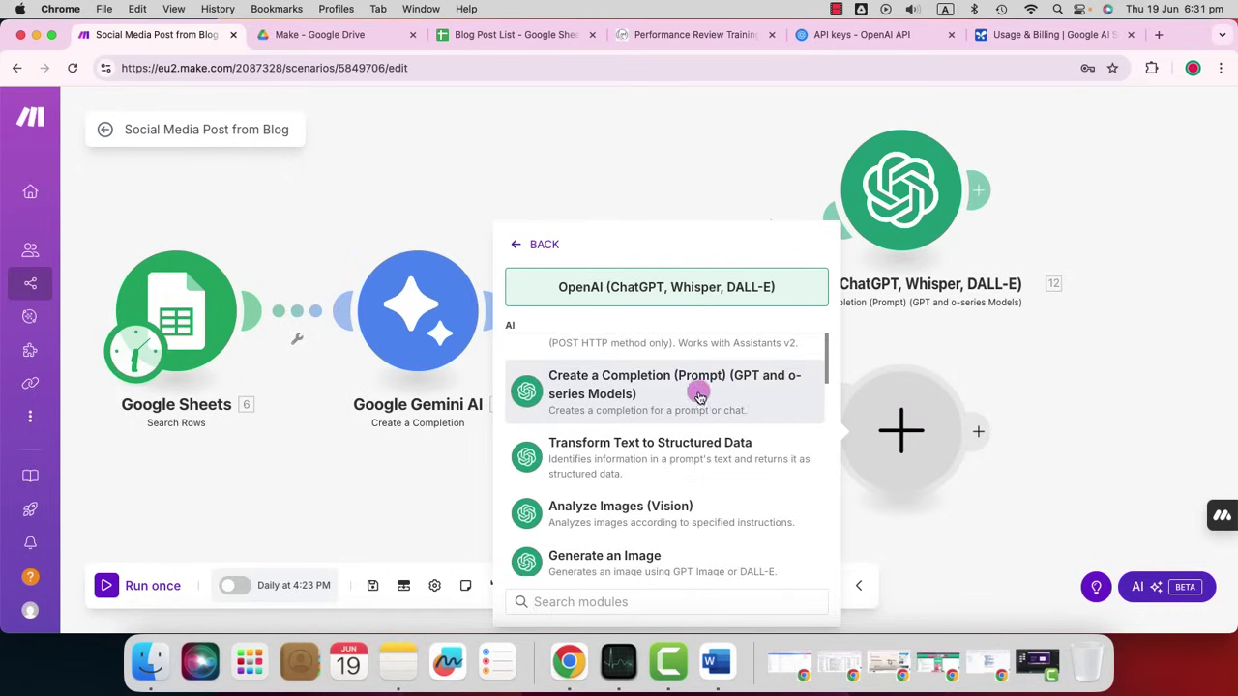
click(732, 475)
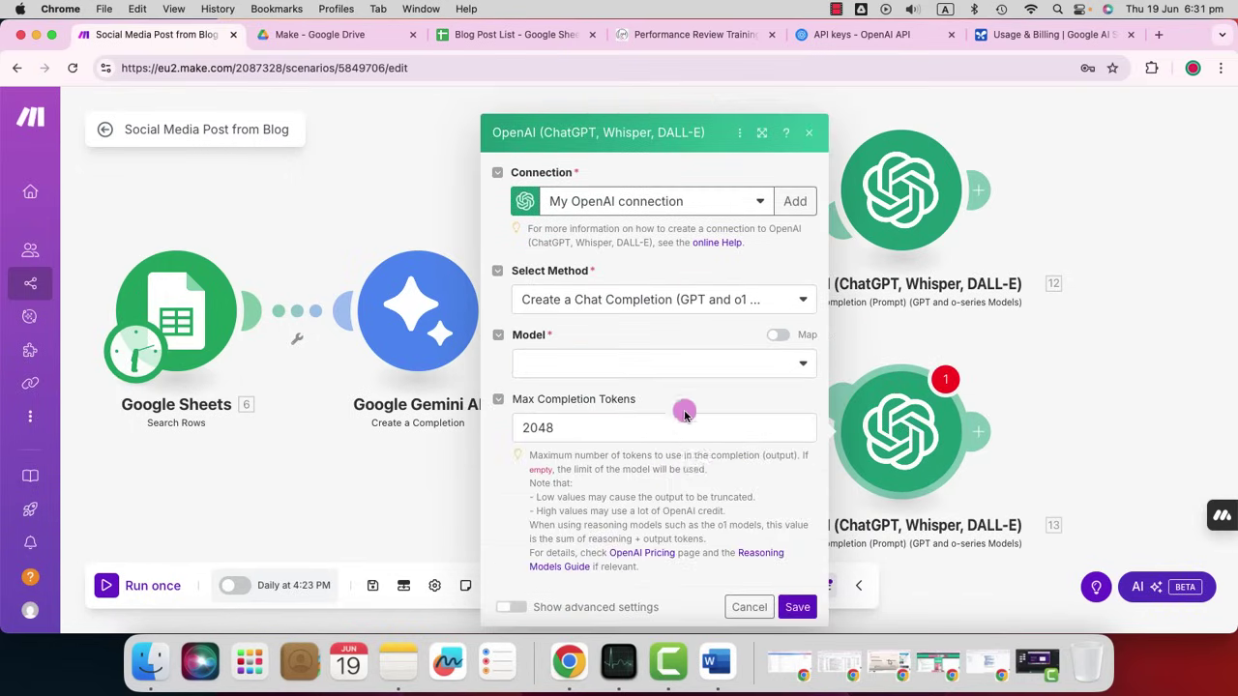
Set the 2nd route's OpenAI module to the gpt-4o (system) model and add a message with the role User.
click(650, 365)
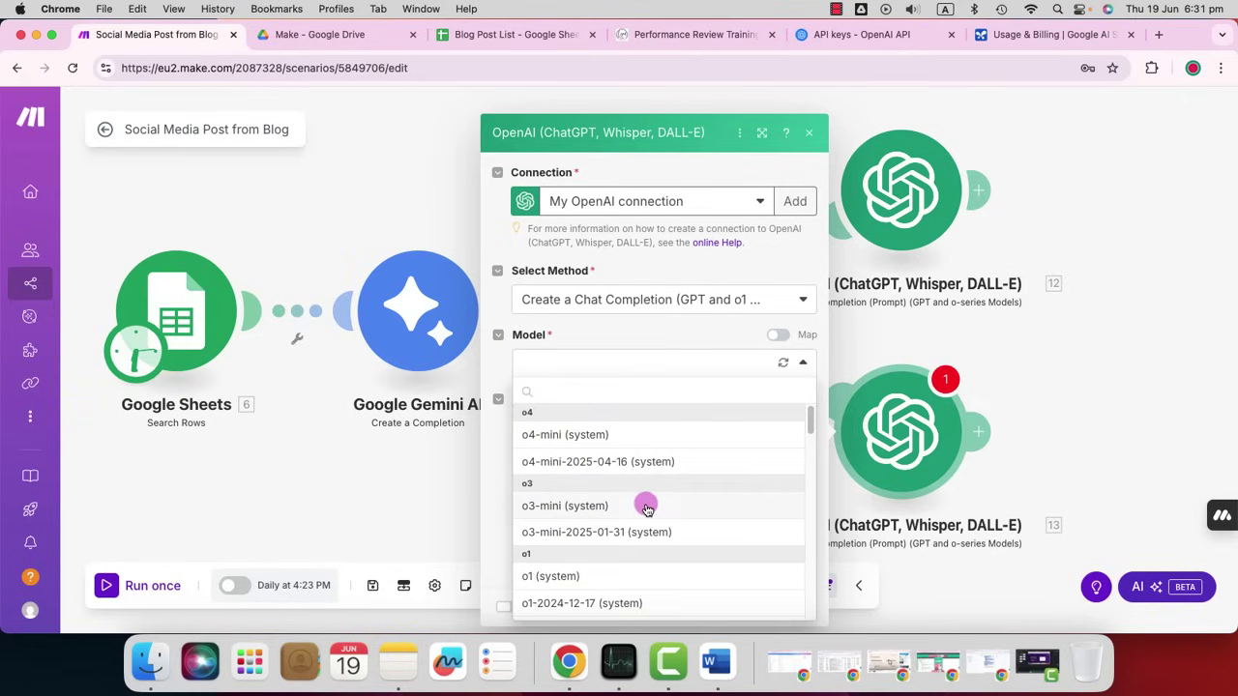
scroll(646, 508, down, 5)
scroll(647, 509, down, 5)
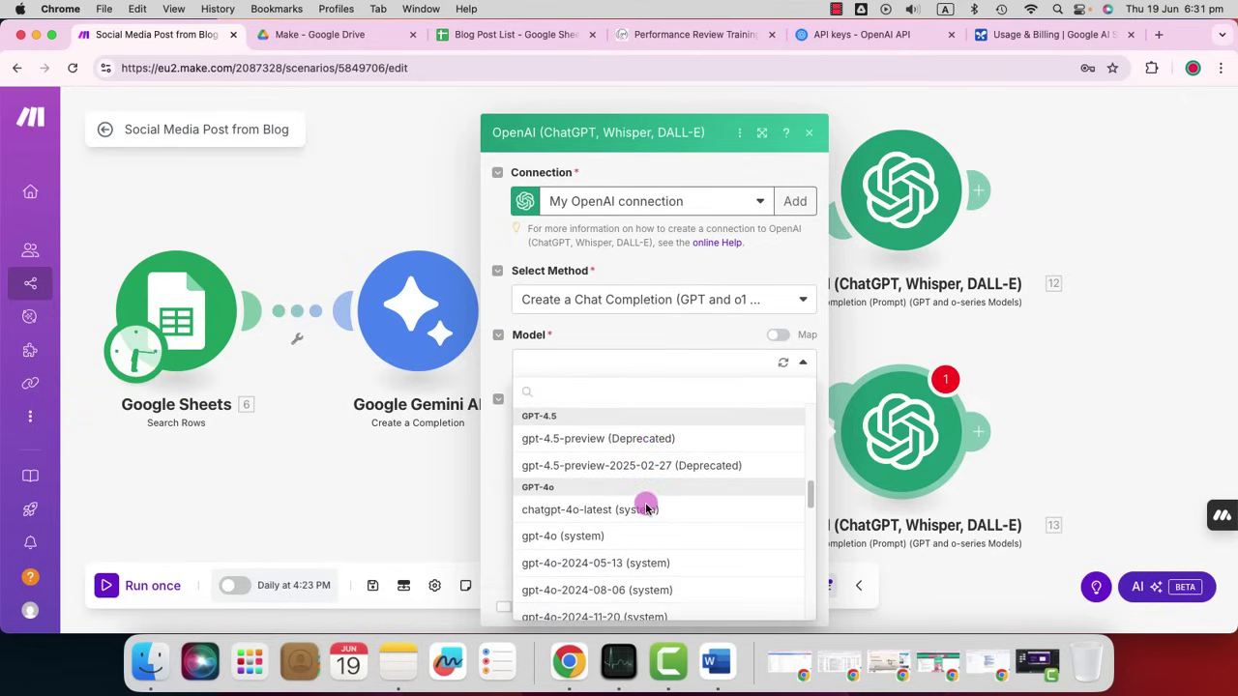
click(607, 496)
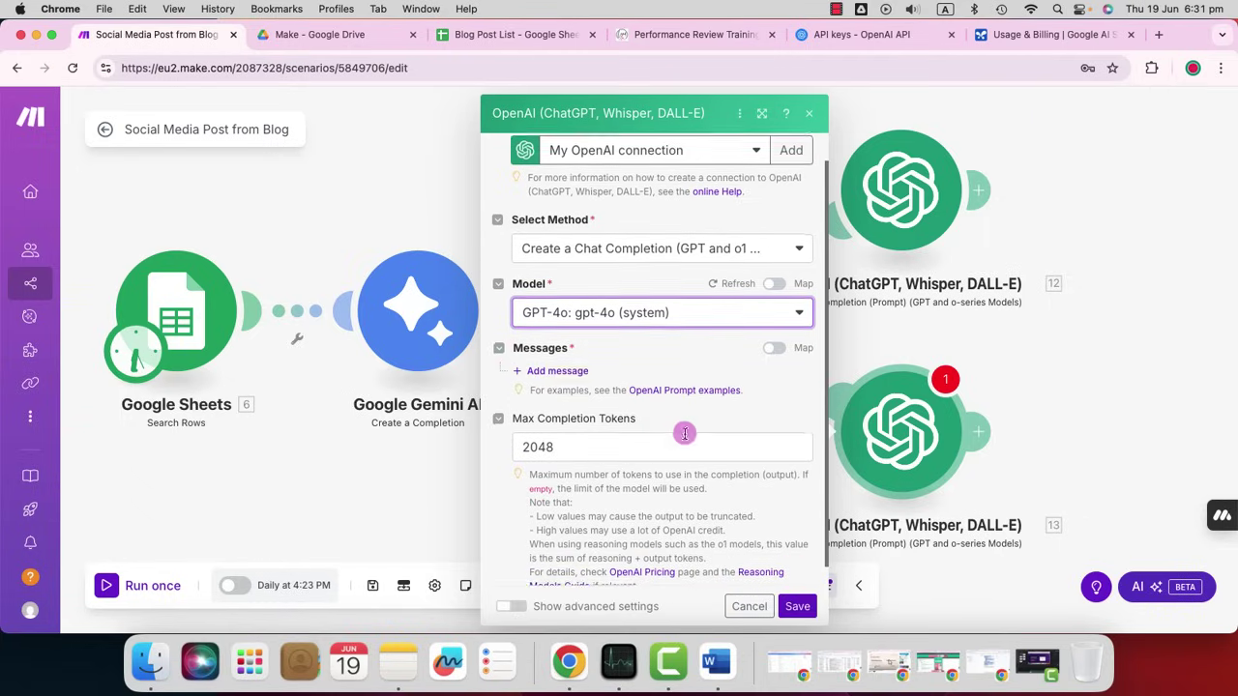
click(546, 371)
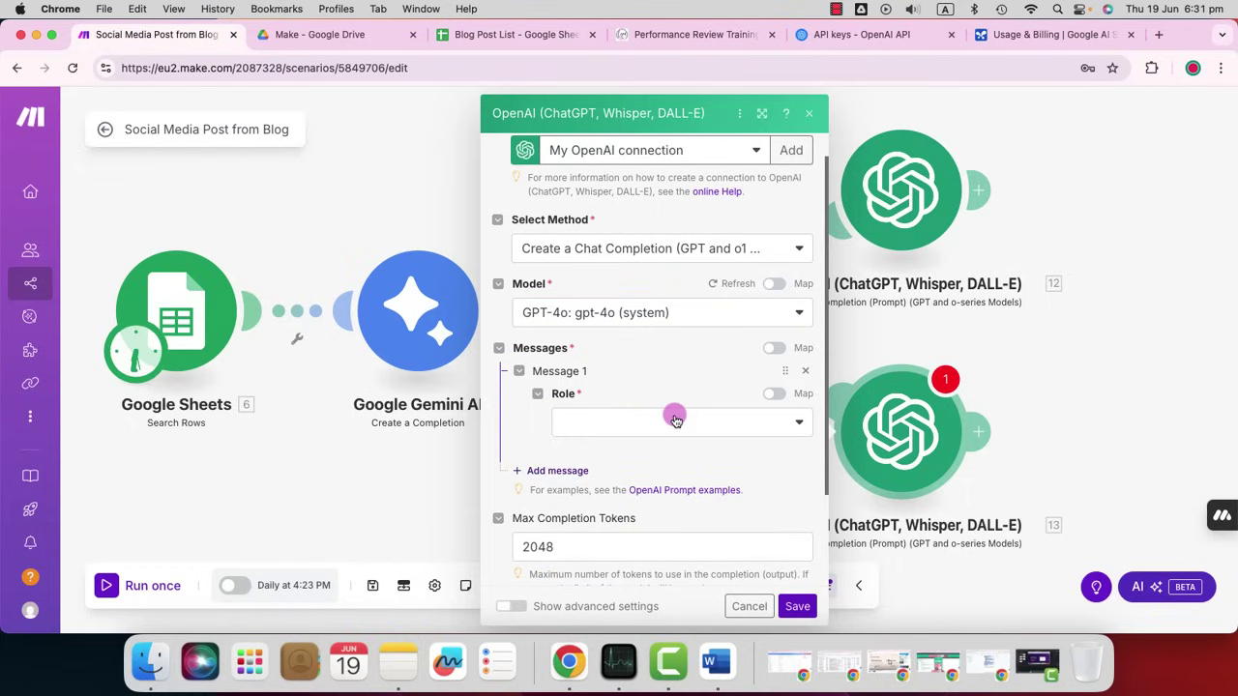
click(675, 419)
click(632, 442)
Paste the prompt for a structured, emoji-free Instagram caption into Message 1's text content and review it through to "Find the summary here:".
scroll(682, 416, down, 2)
scroll(682, 416, down, 2)
click(595, 325)
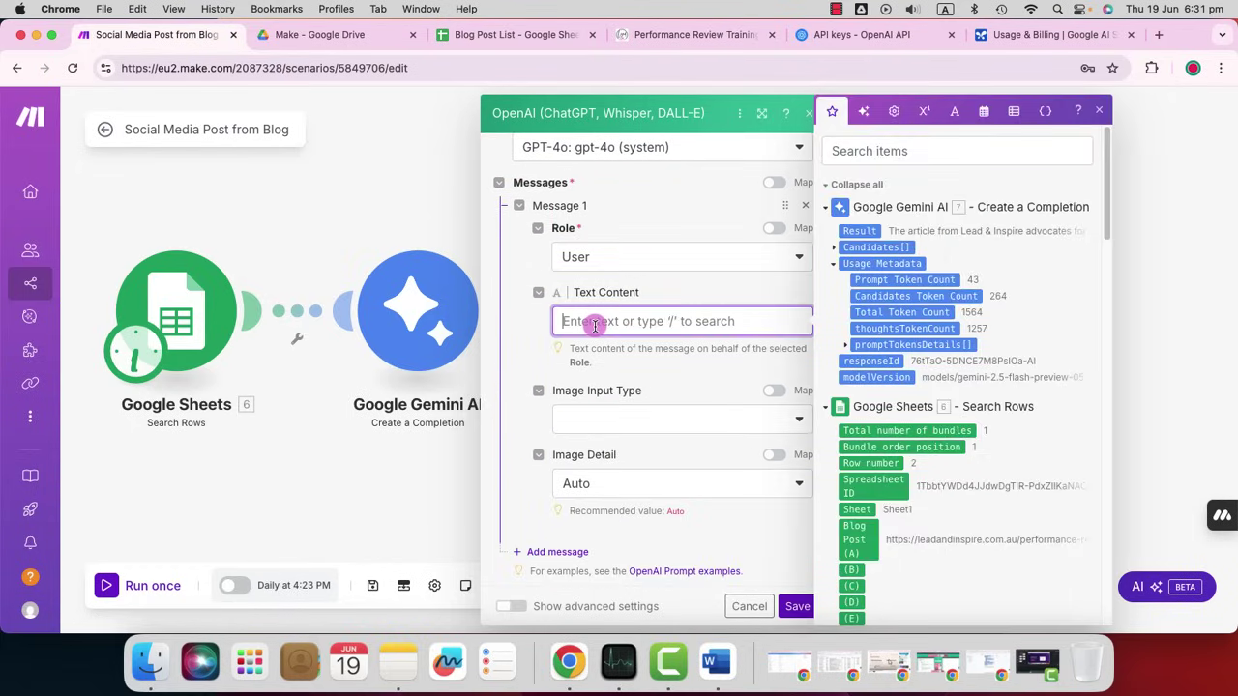
key(super+v)
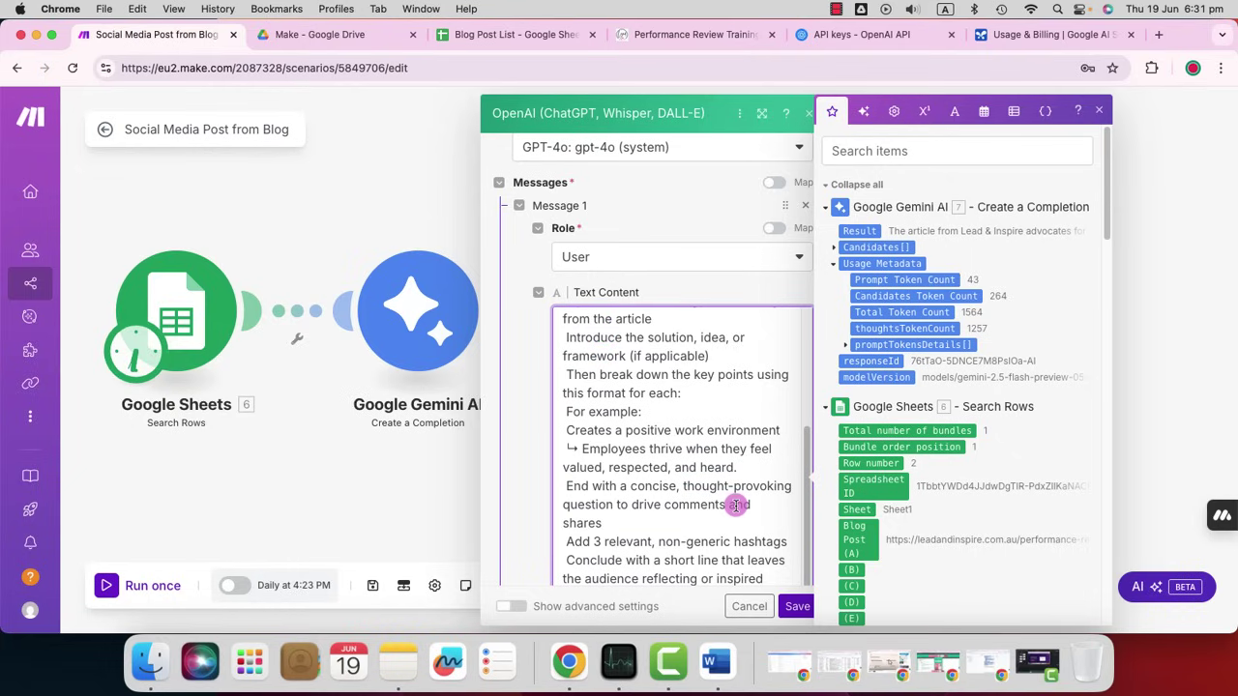
scroll(735, 505, up, 5)
scroll(735, 505, up, 1)
scroll(735, 505, down, 4)
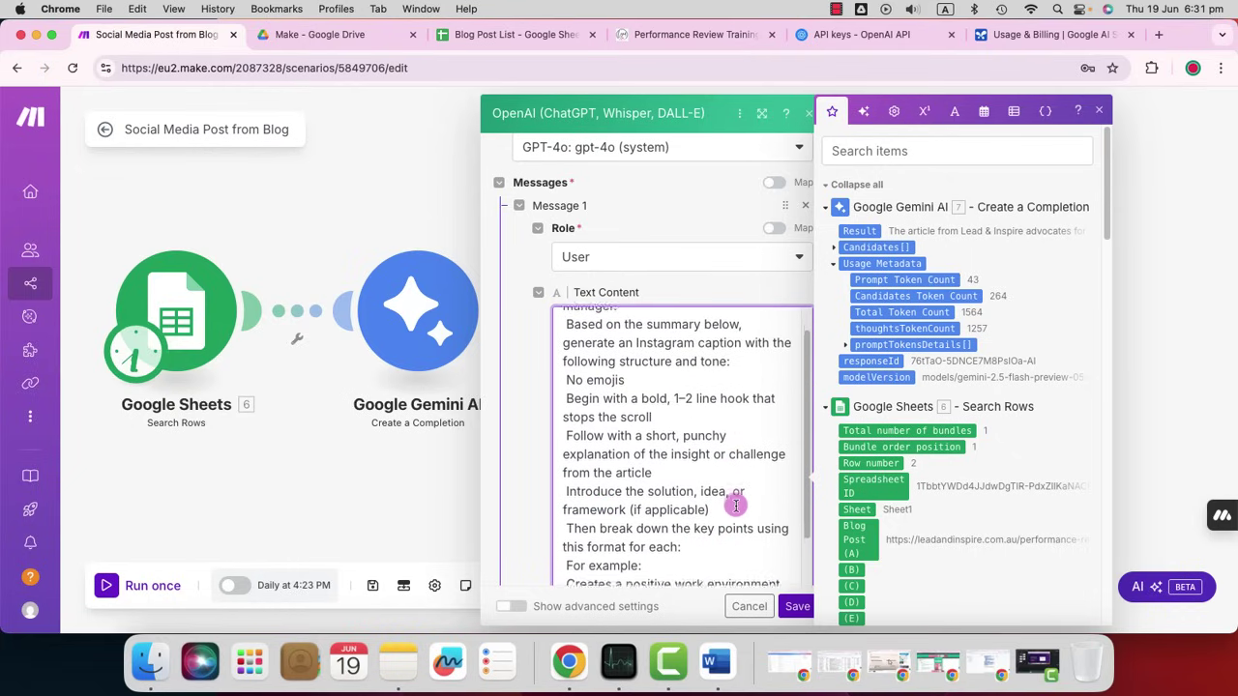
scroll(735, 505, down, 7)
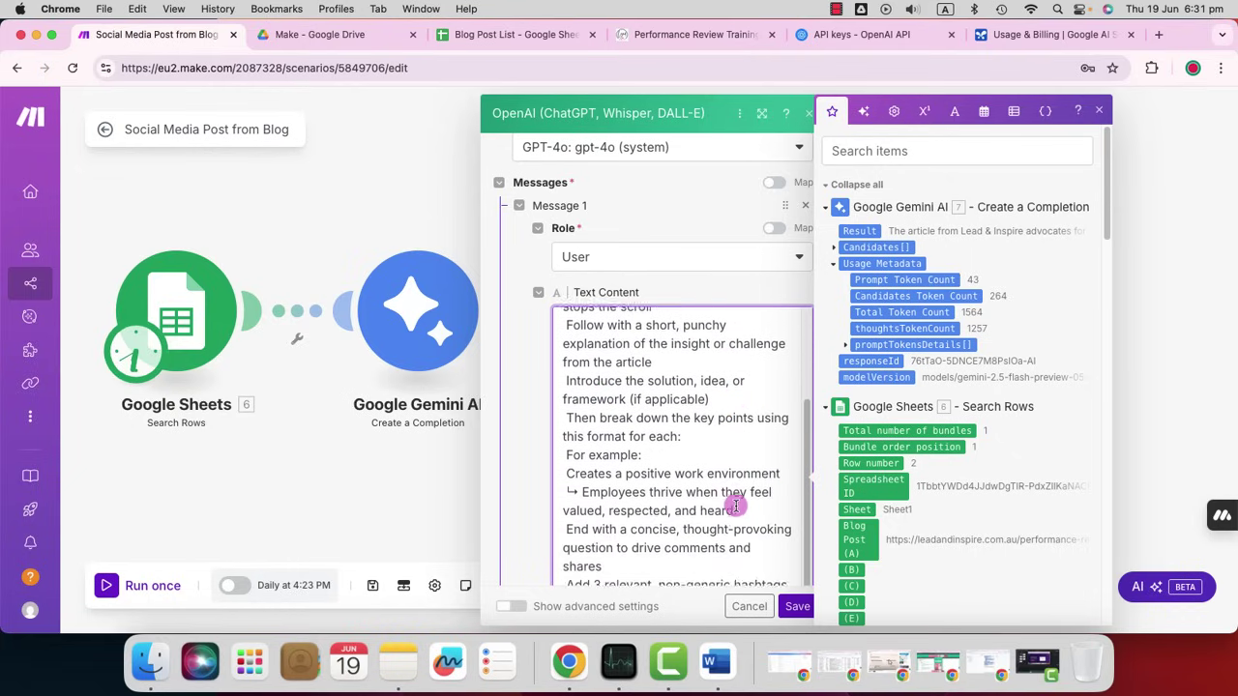
scroll(735, 505, down, 5)
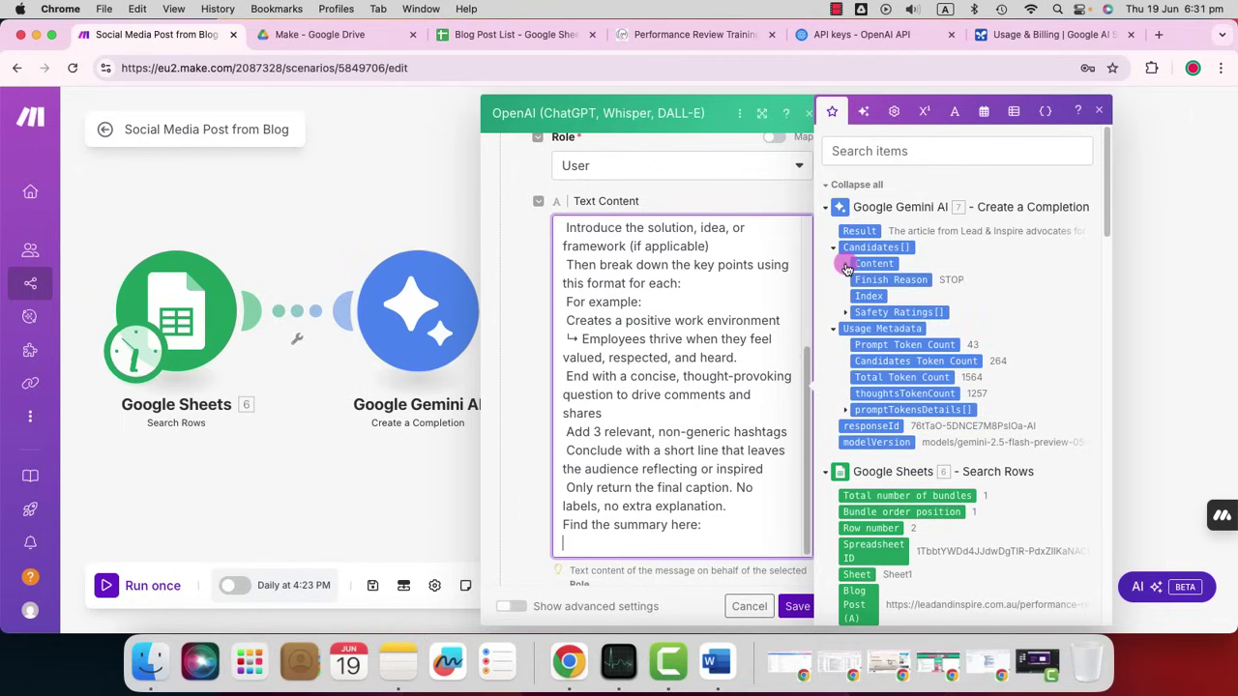
Map the Gemini output's Candidates > Content > Parts > Text below "Find the summary here:" in the Instagram prompt and save the module.
click(835, 250)
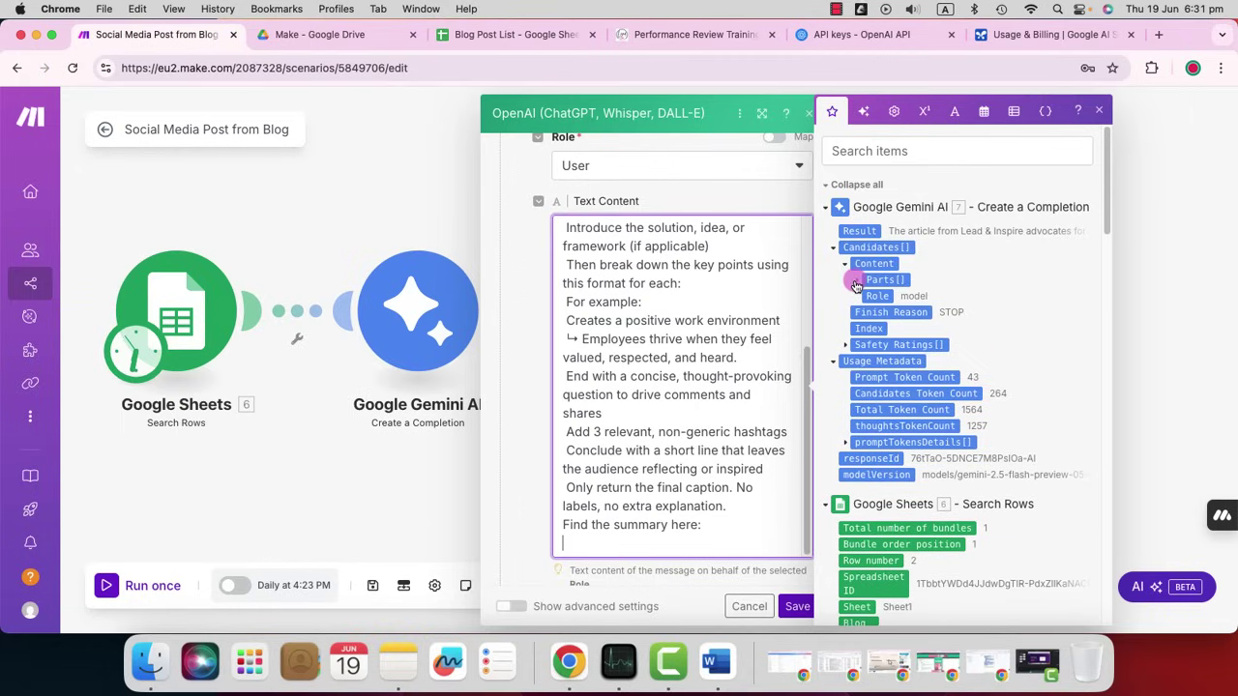
click(856, 283)
click(892, 296)
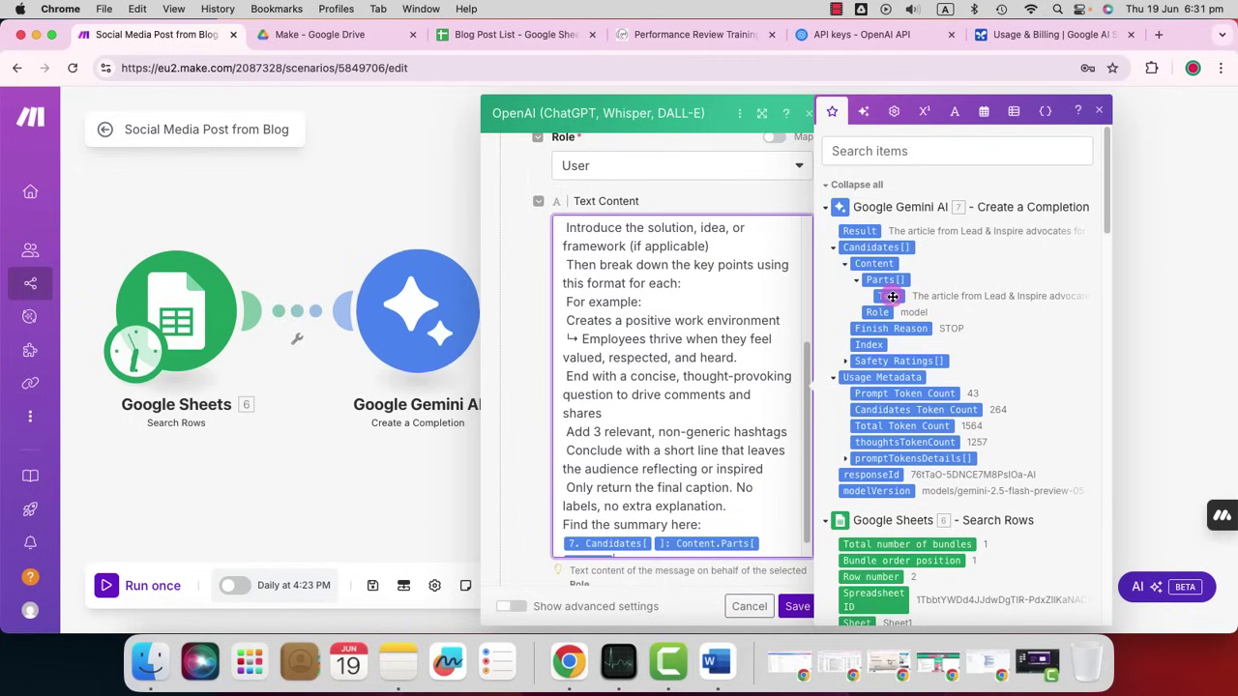
scroll(762, 472, down, 1)
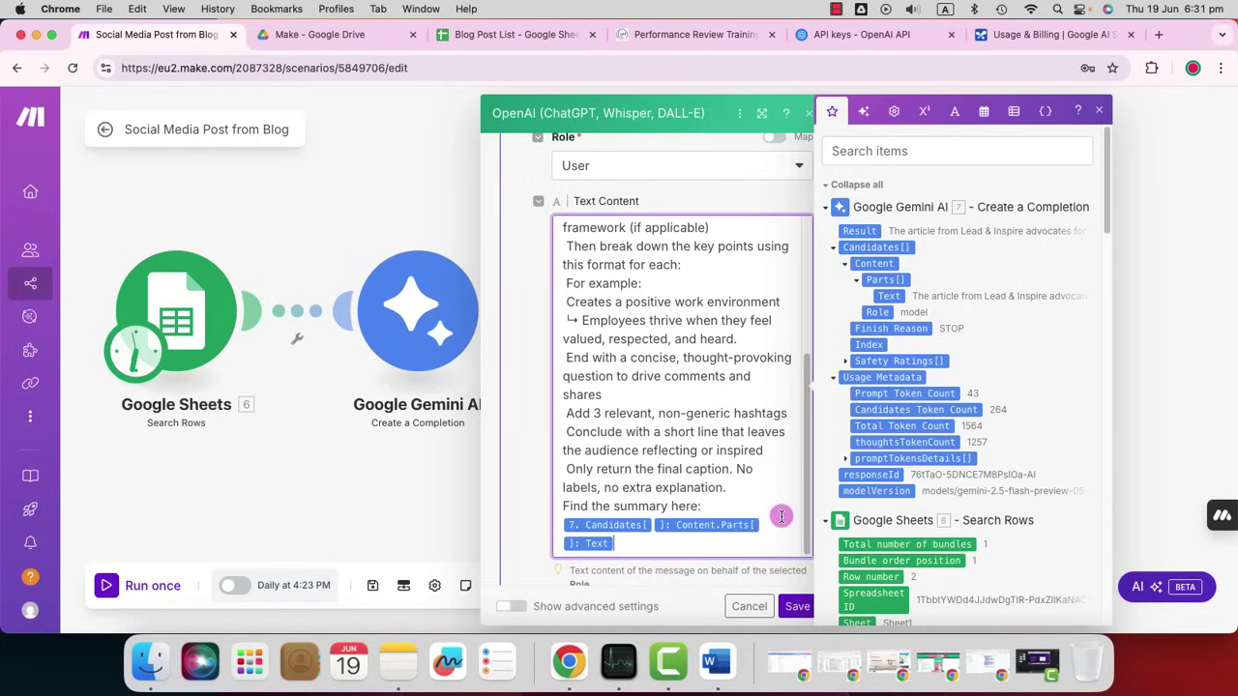
click(771, 583)
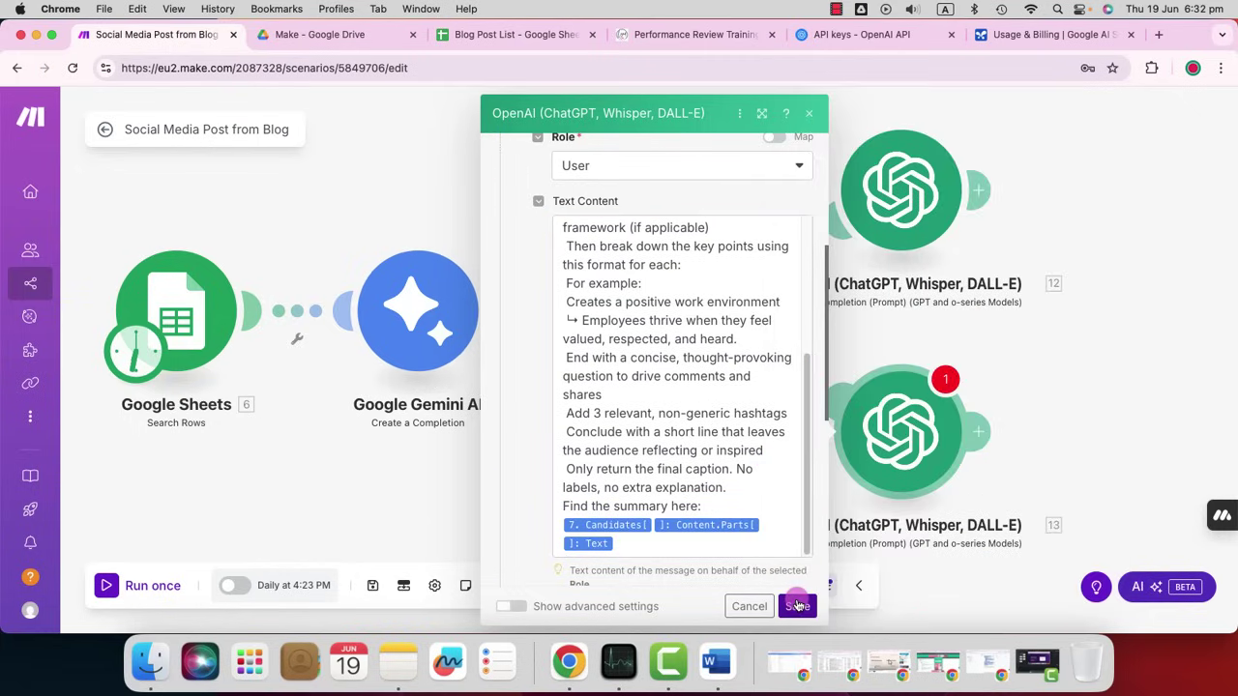
click(797, 606)
click(895, 434)
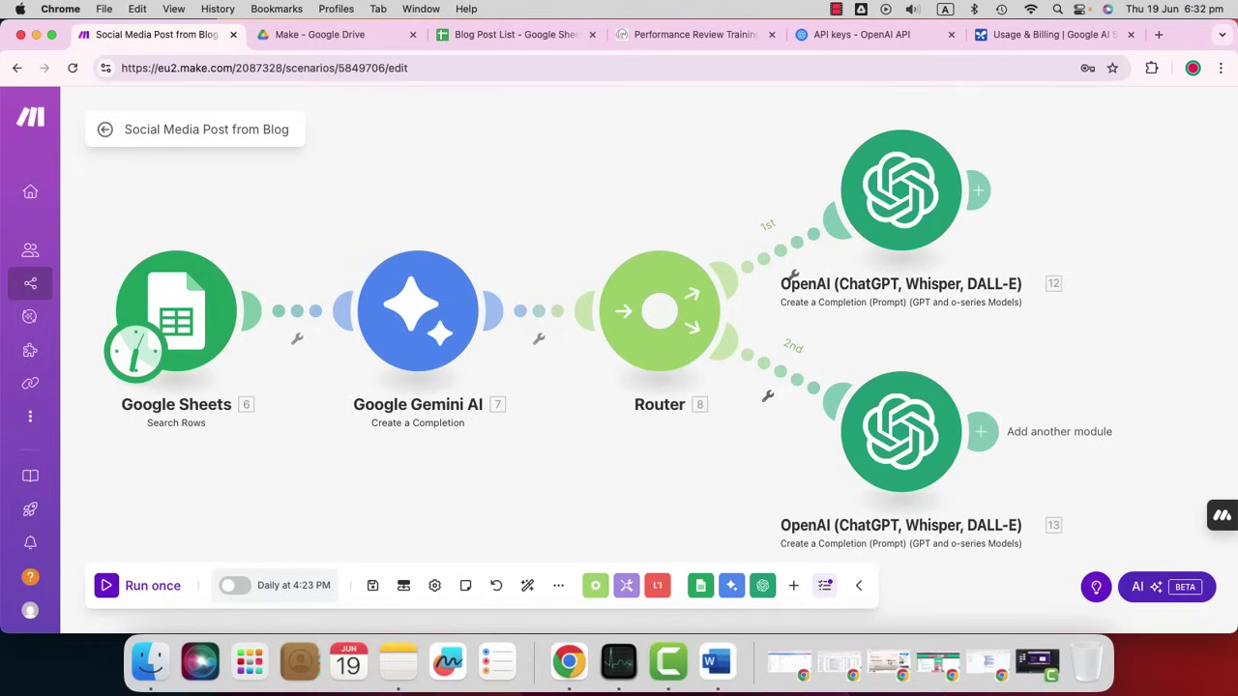
Add a third route to the router with an OpenAI Create a Completion (Prompt) (GPT and o-series Models) module.
click(1028, 423)
scroll(1028, 423, down, 4)
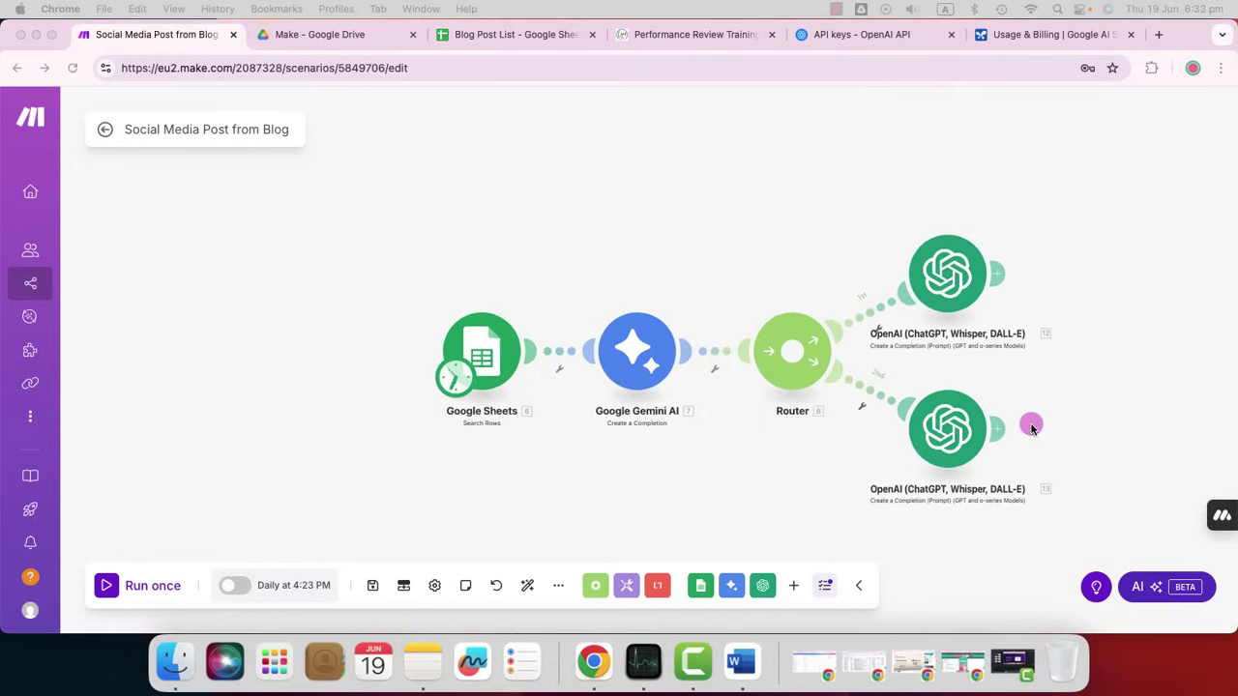
click(779, 355)
click(500, 318)
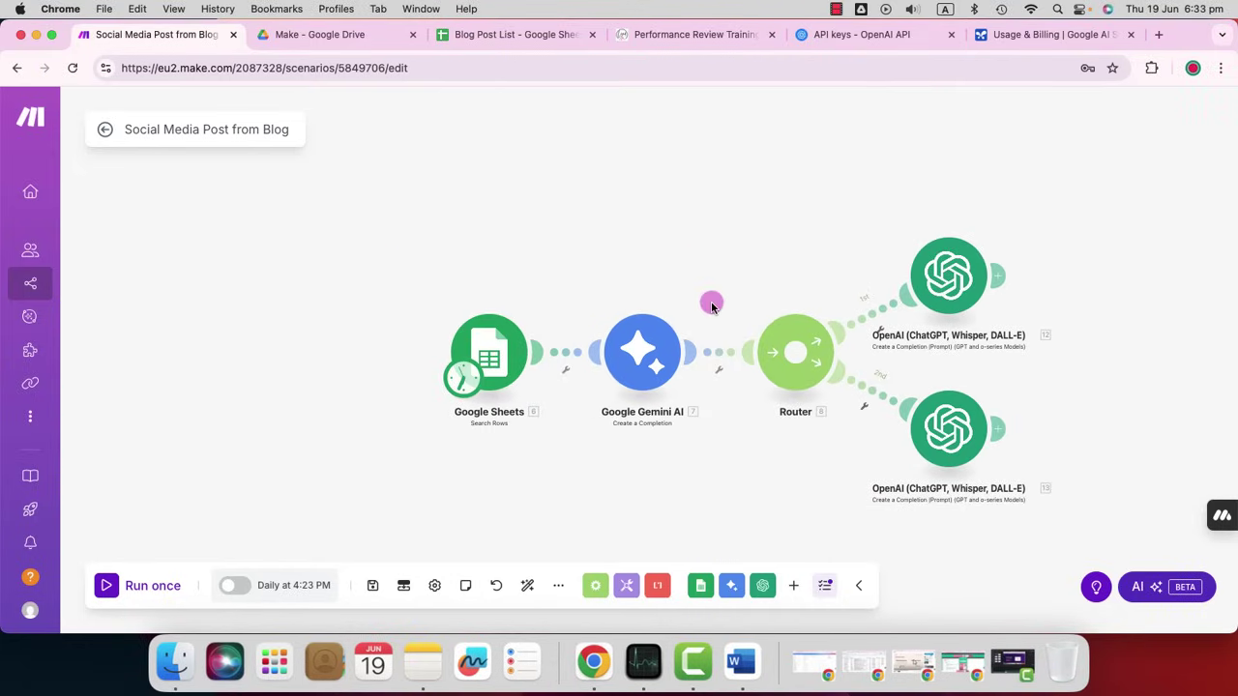
mouse_move(833, 343)
mouse_down()
mouse_move(732, 346)
mouse_move(564, 309)
mouse_move(542, 285)
mouse_move(501, 298)
mouse_up()
click(501, 298)
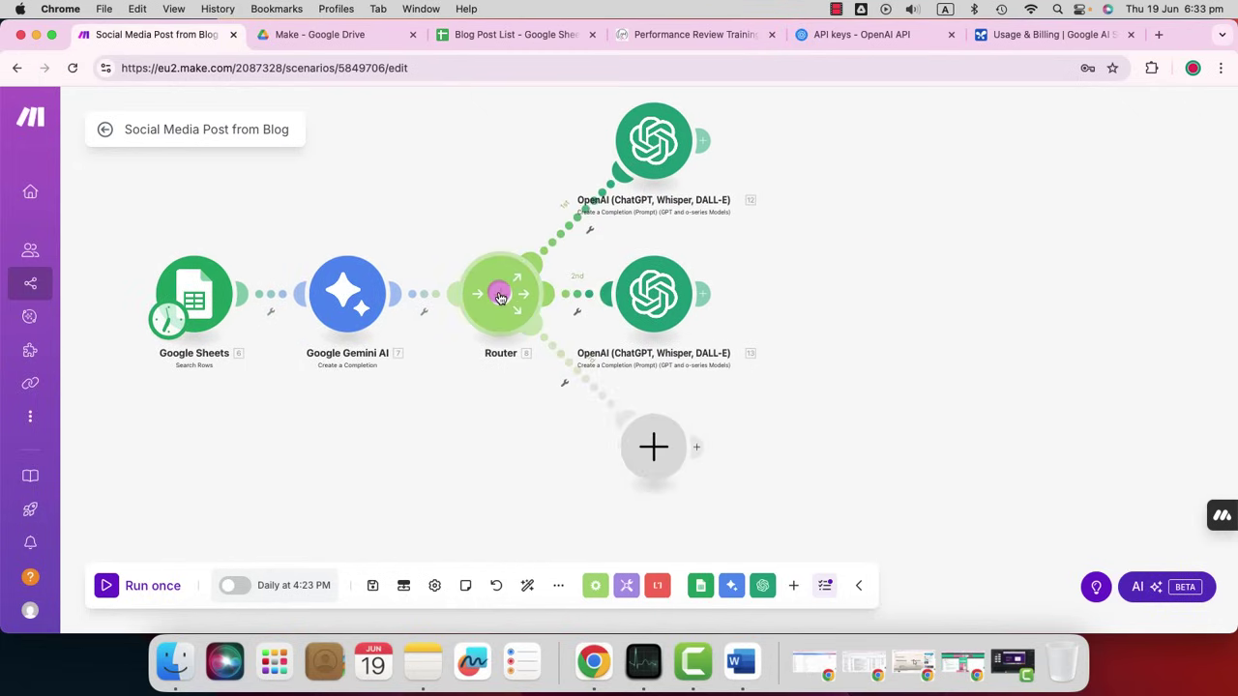
click(674, 461)
click(857, 376)
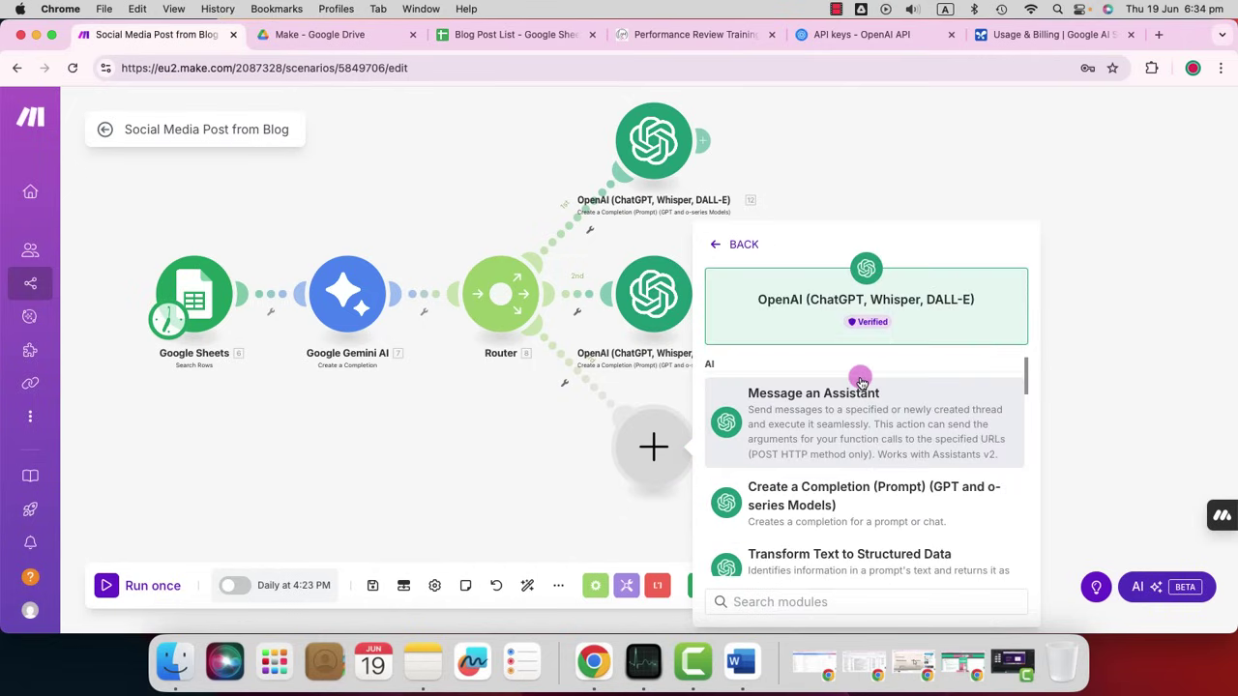
click(911, 488)
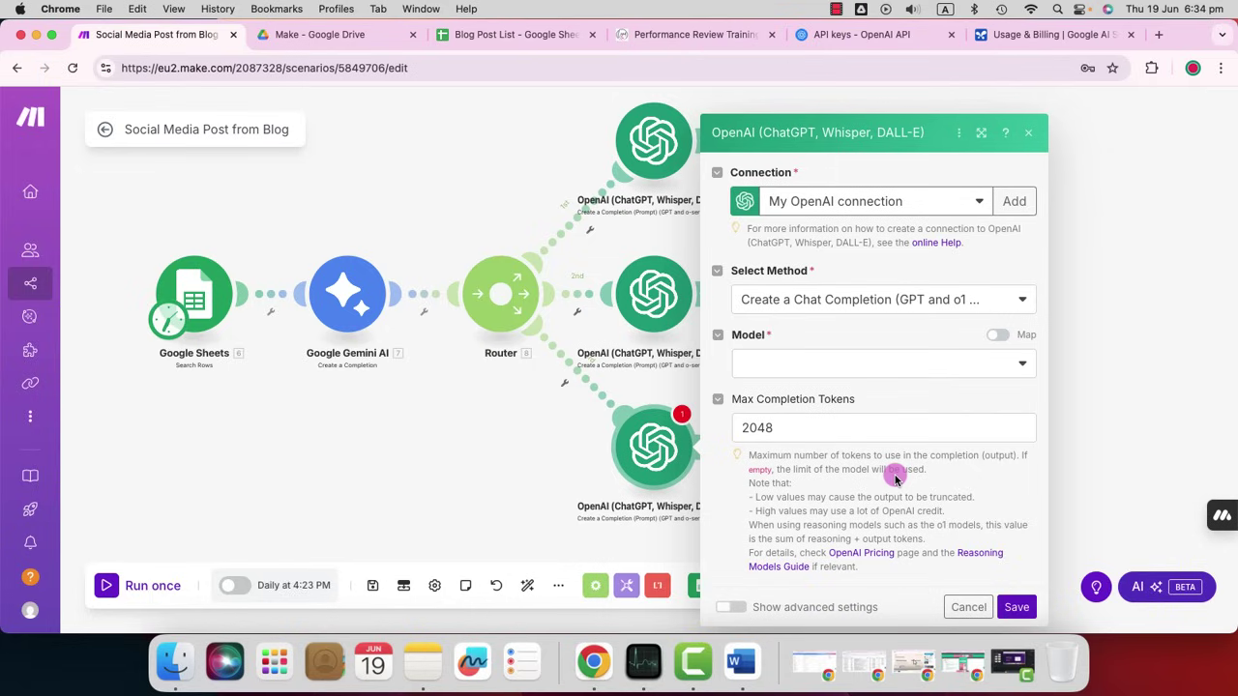
Set the third route's OpenAI module to the gpt-4o (system) model and add a message with the role User.
click(836, 362)
scroll(916, 527, down, 10)
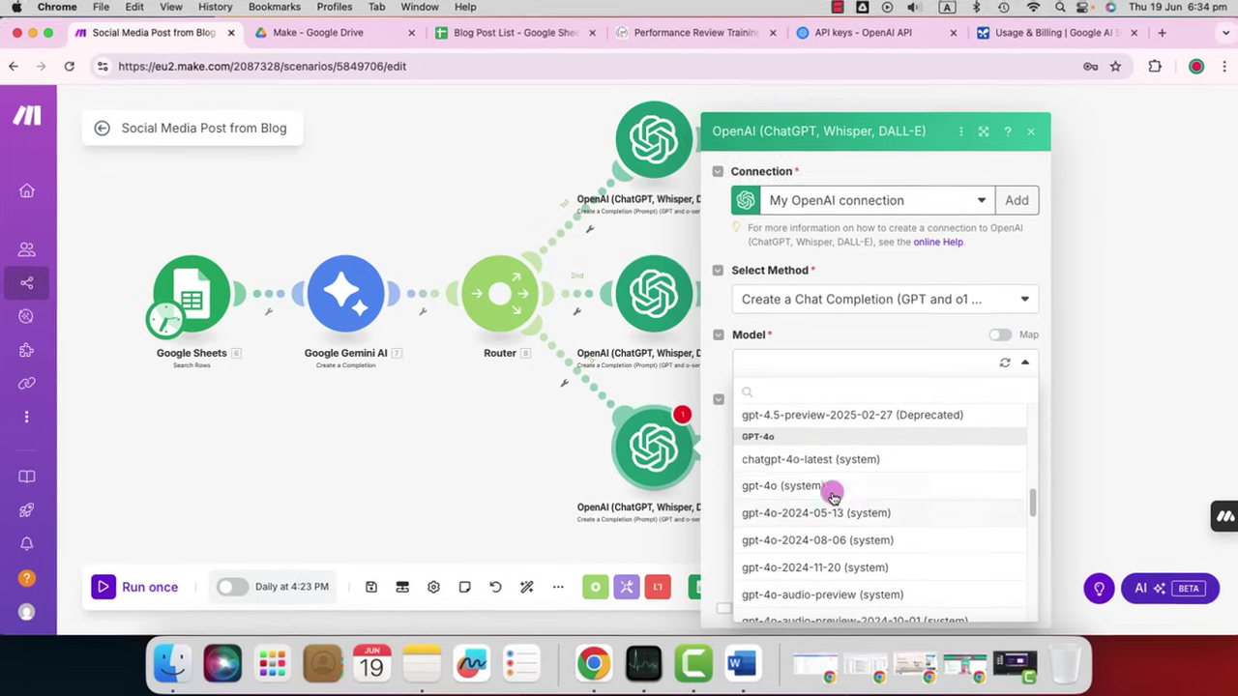
click(843, 489)
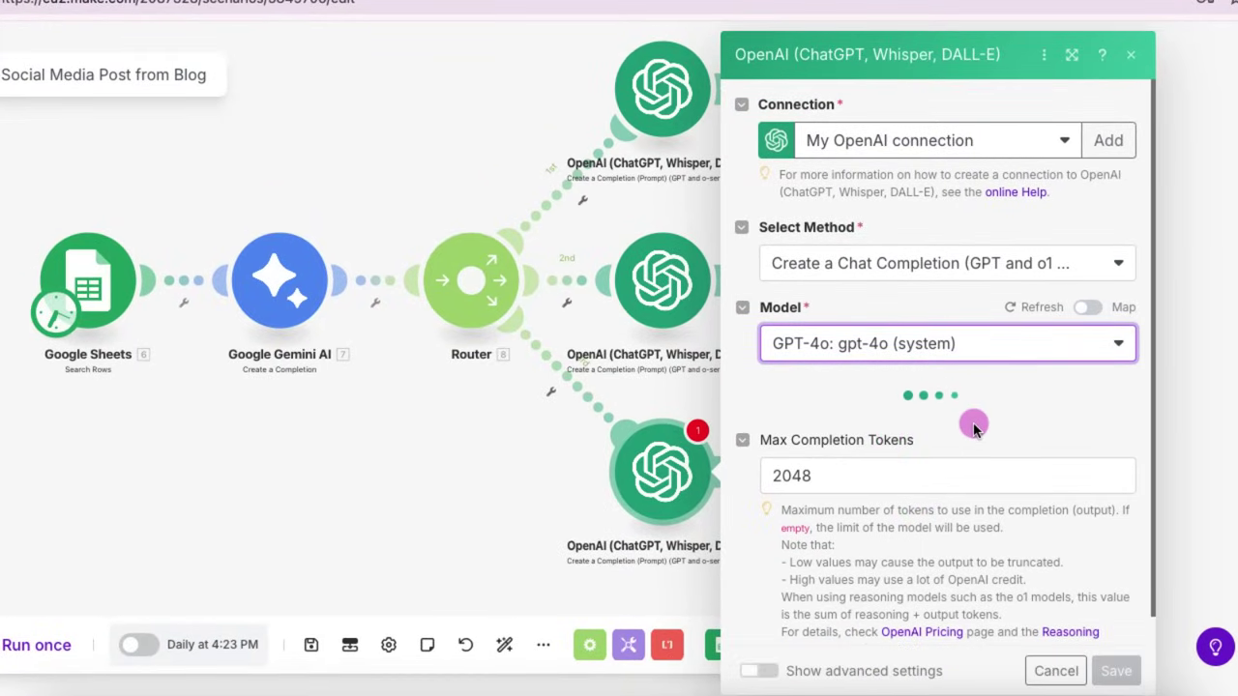
scroll(973, 420, down, 1)
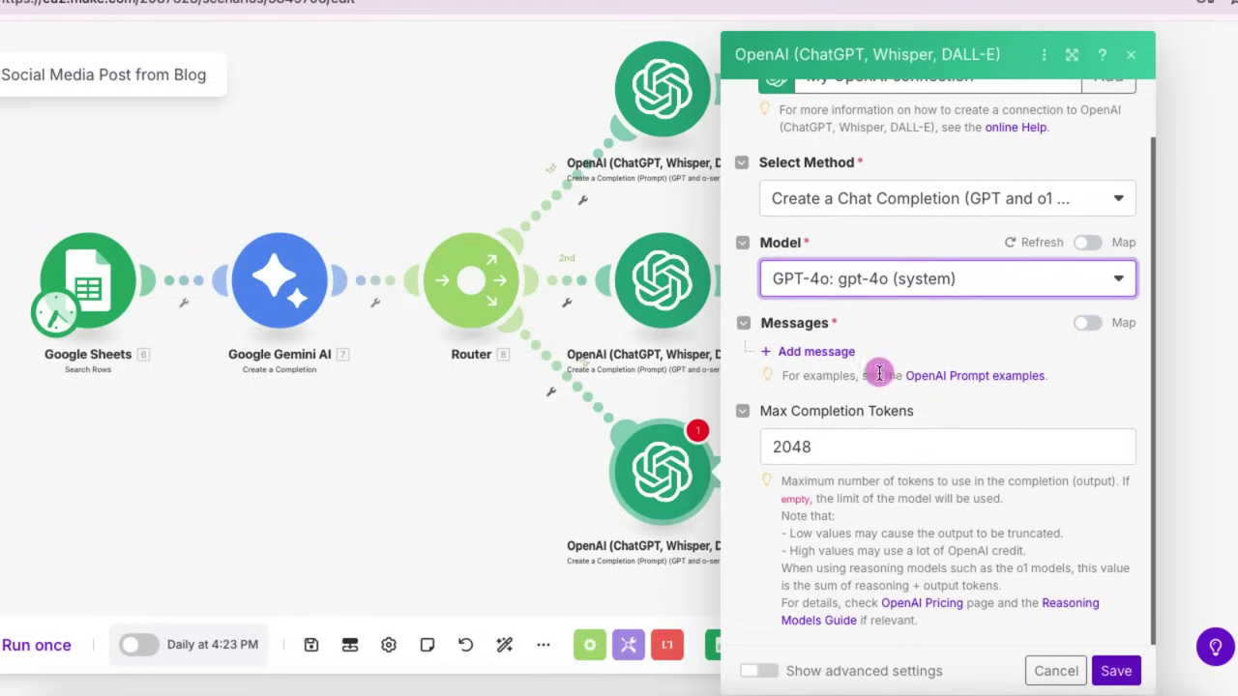
click(808, 354)
click(864, 417)
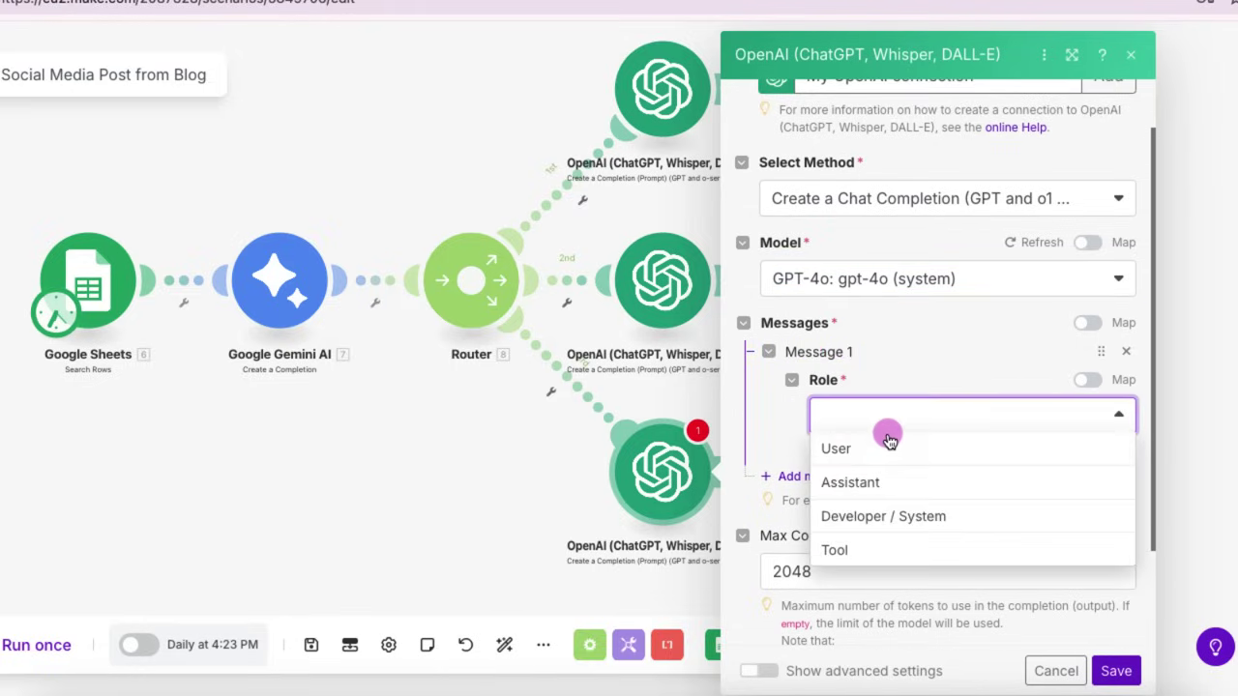
click(836, 448)
Paste the prompt for a professional, emoji-free LinkedIn post into Message 1's text content and review it through to "Find the summary here:".
scroll(909, 442, down, 2)
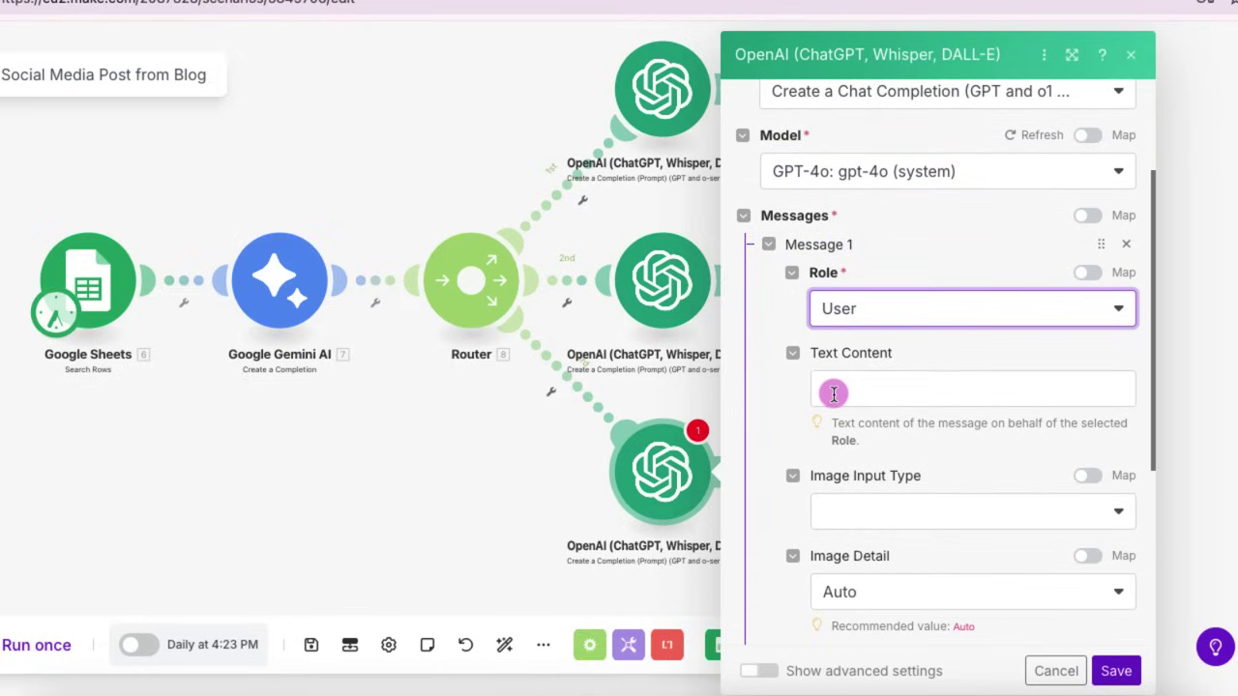
click(885, 391)
key(ctrl+v)
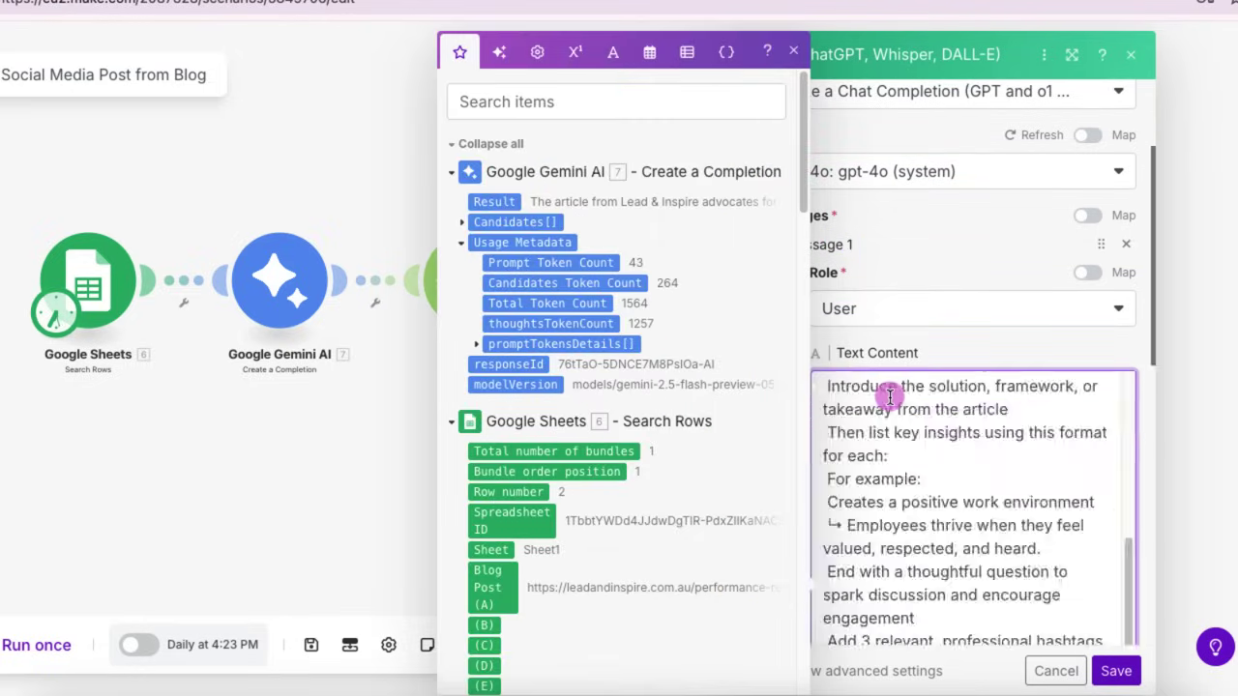
scroll(917, 422, up, 6)
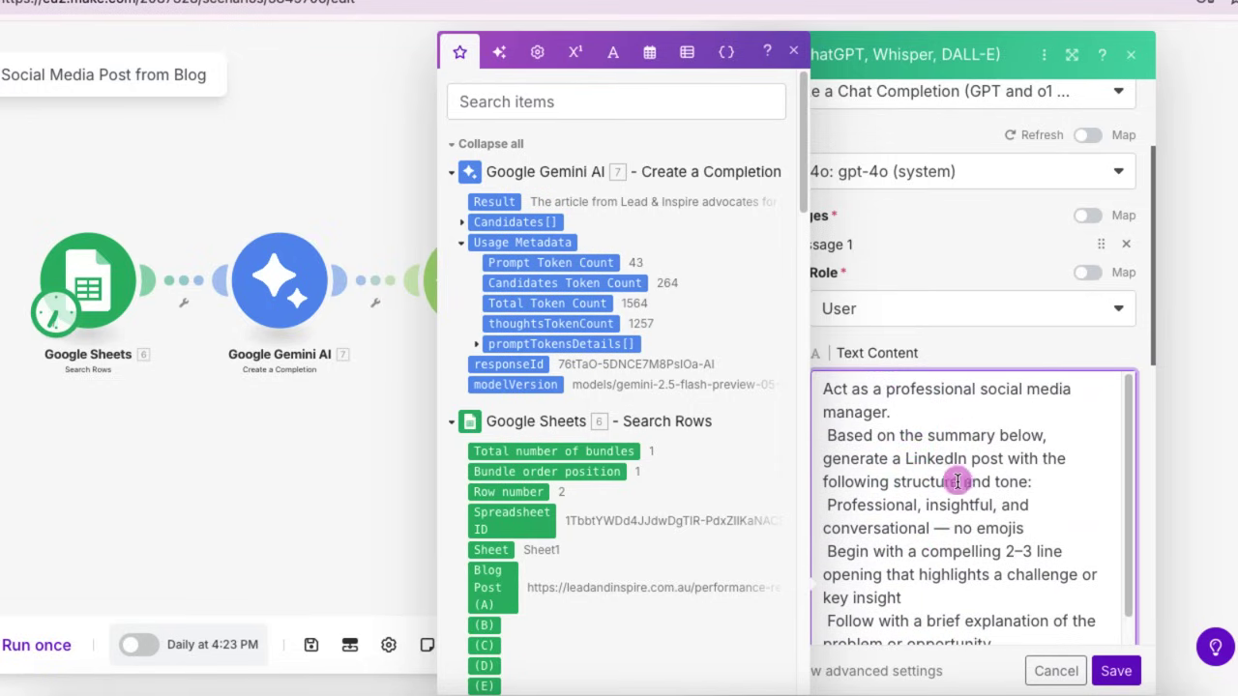
scroll(982, 501, down, 5)
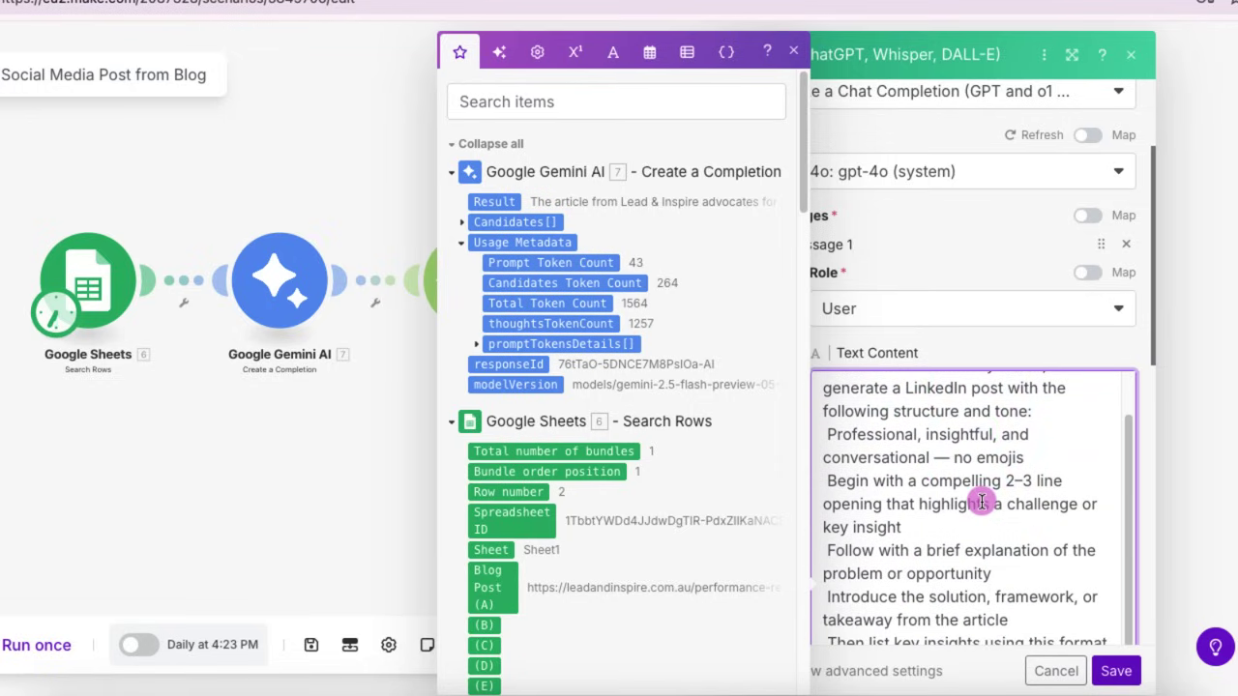
scroll(982, 501, down, 5)
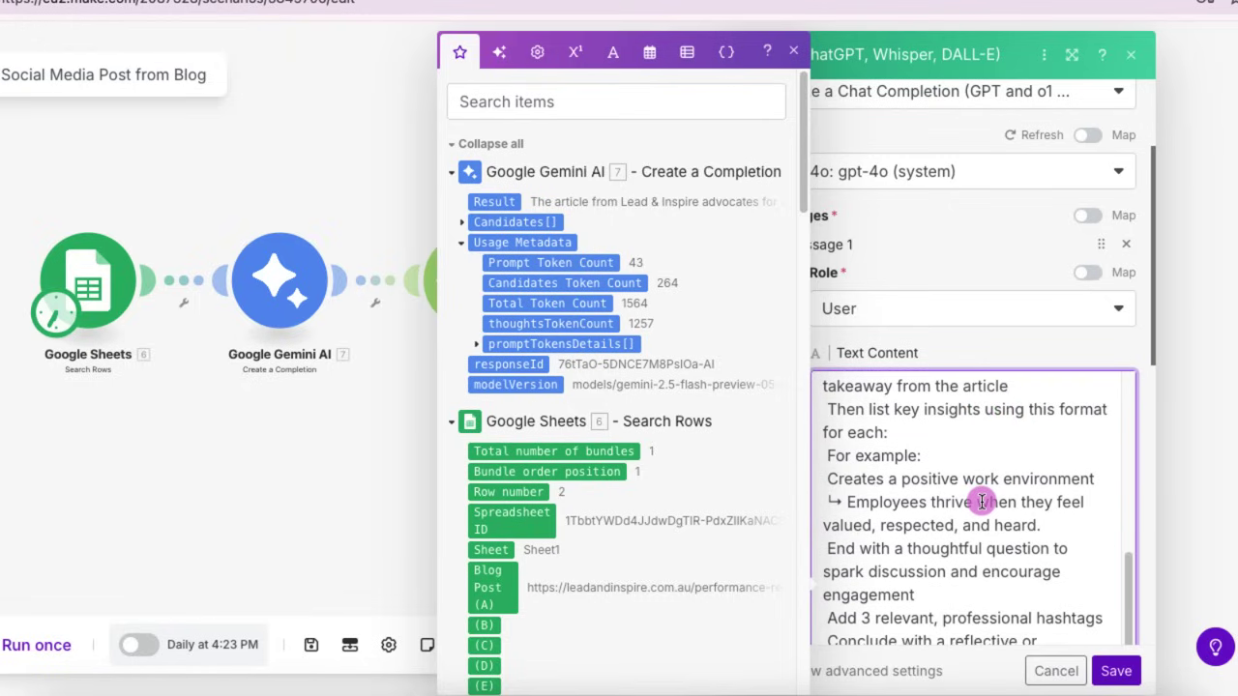
scroll(982, 501, down, 2)
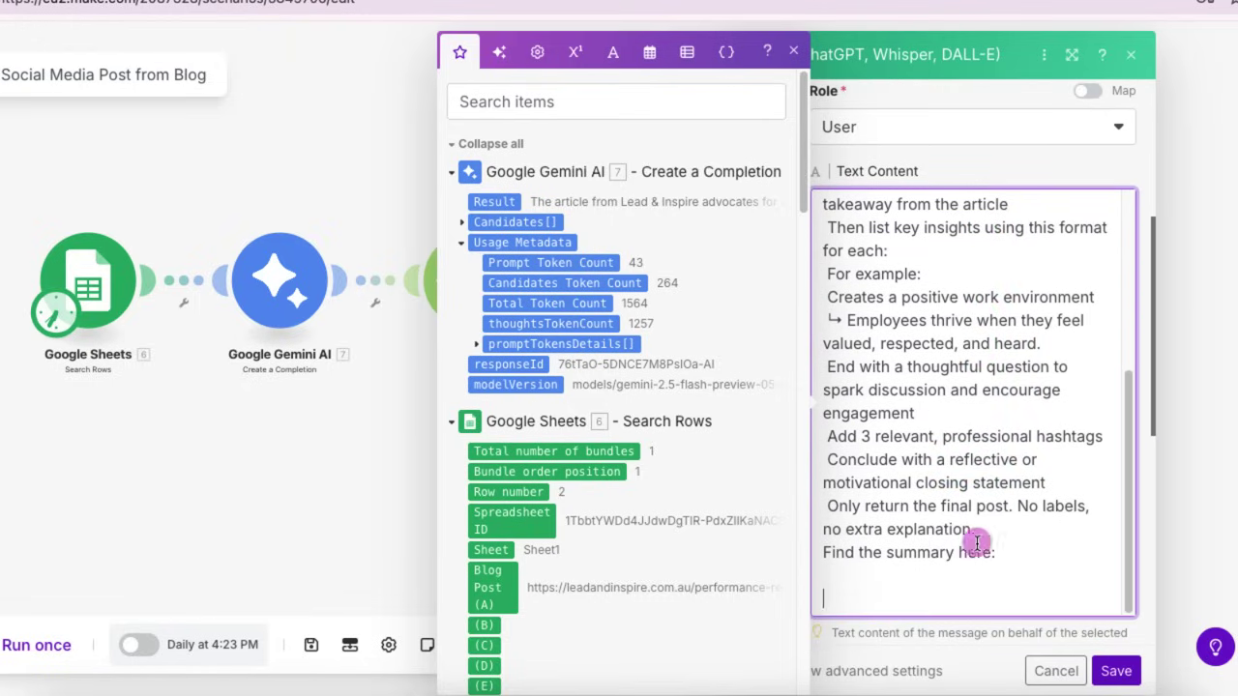
Insert the Gemini output's Candidates > Content > Parts > Text at the start of the LinkedIn prompt.
click(464, 242)
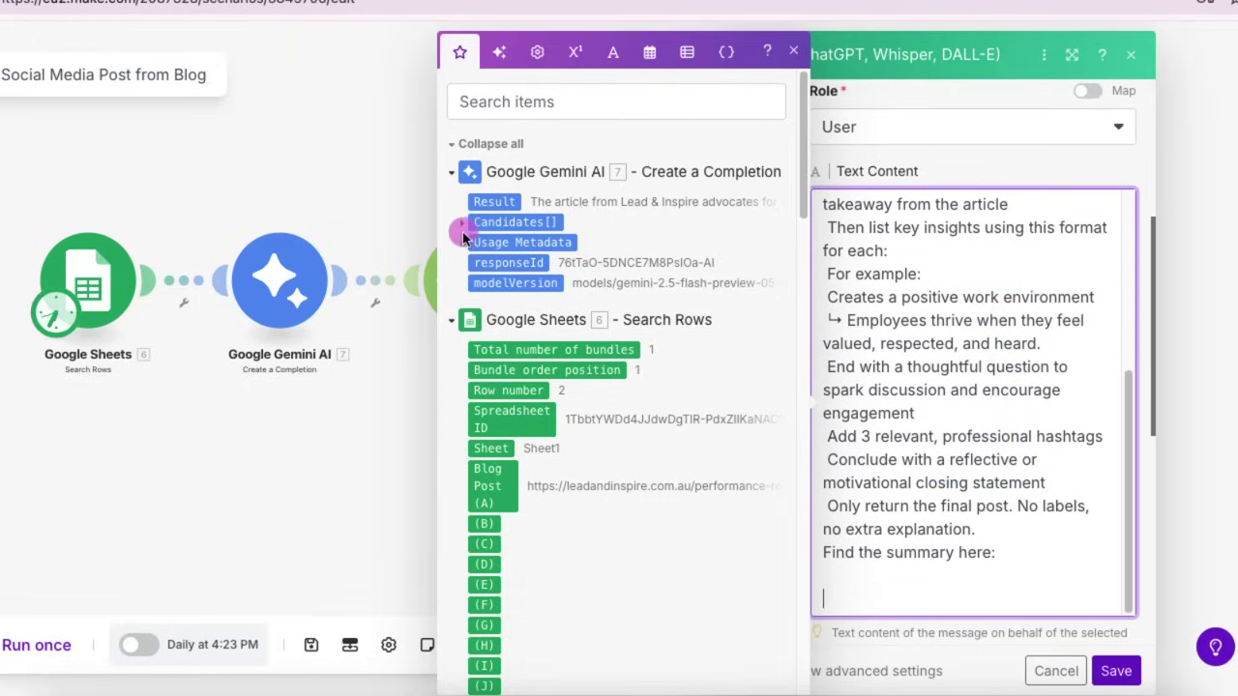
right_click(462, 228)
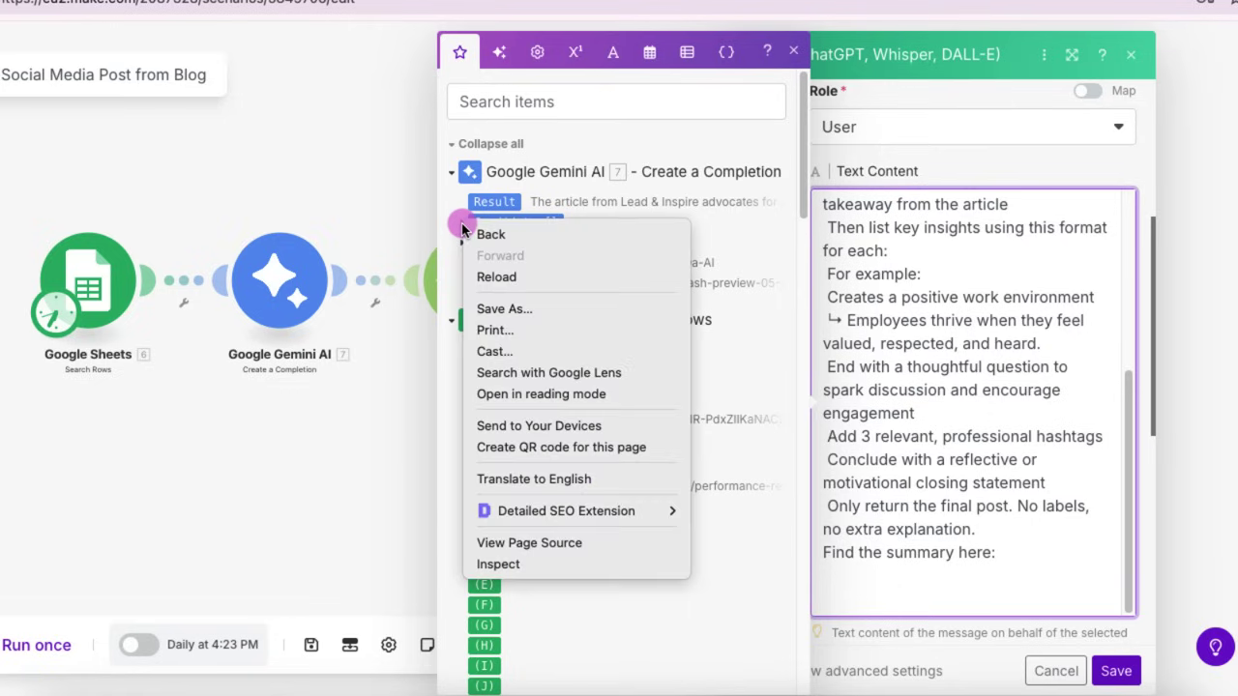
click(604, 215)
click(463, 225)
click(465, 226)
click(463, 226)
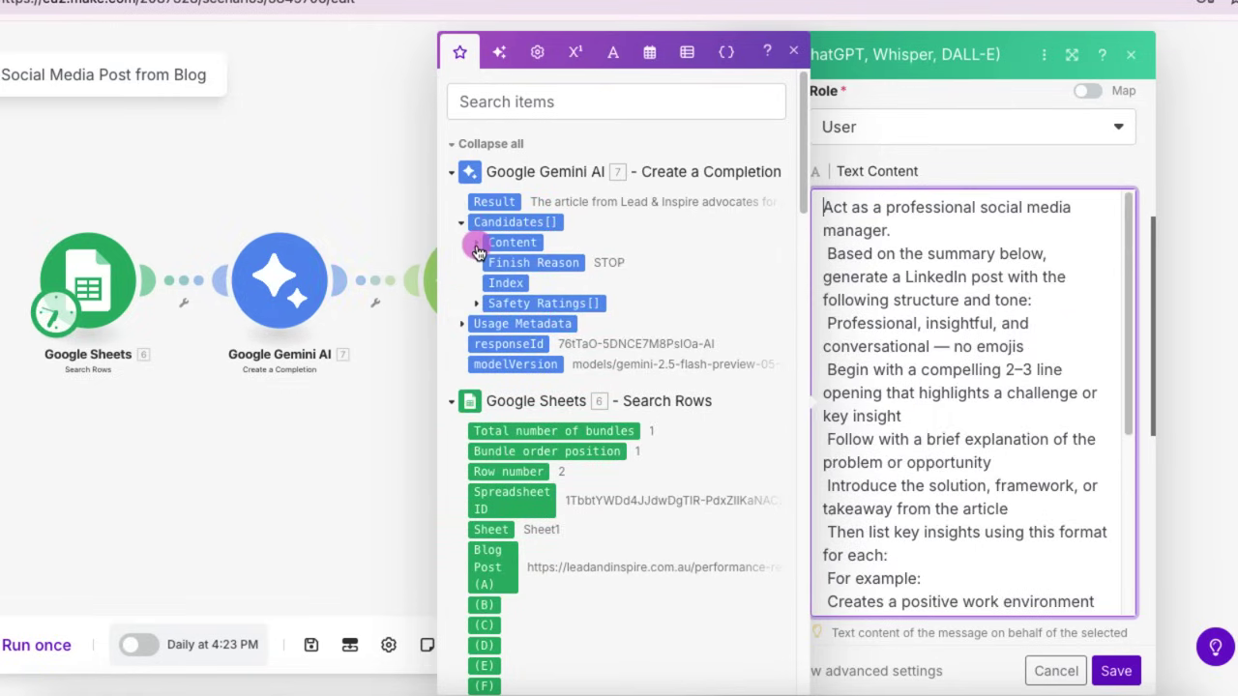
click(477, 246)
click(490, 267)
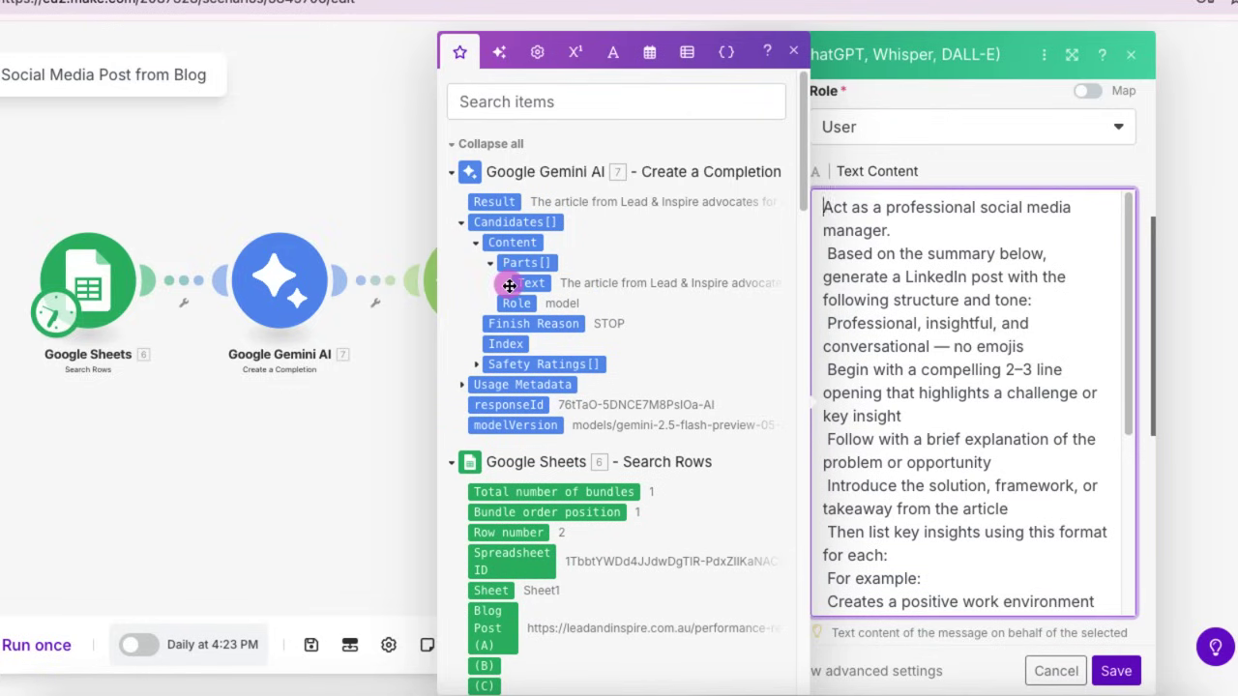
click(527, 282)
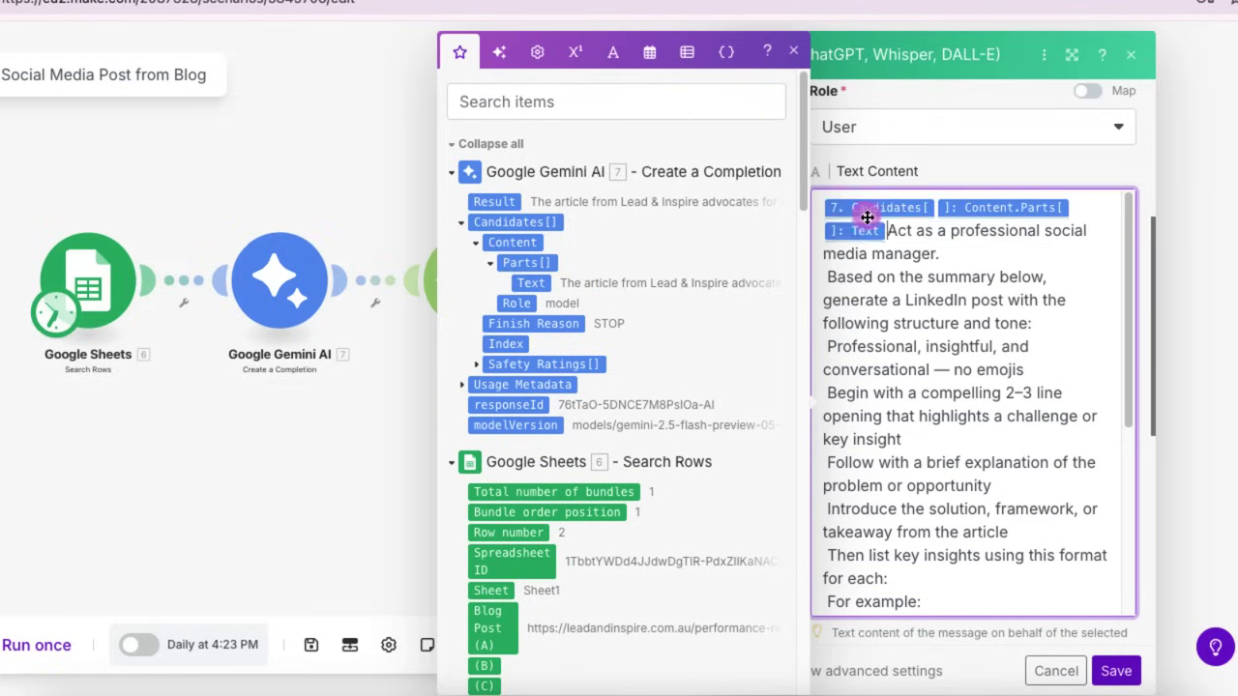
Move the mapped Gemini text below "Find the summary here:" at the end of the LinkedIn prompt and save the module.
drag(875, 230, 815, 199)
key(ctrl+c)
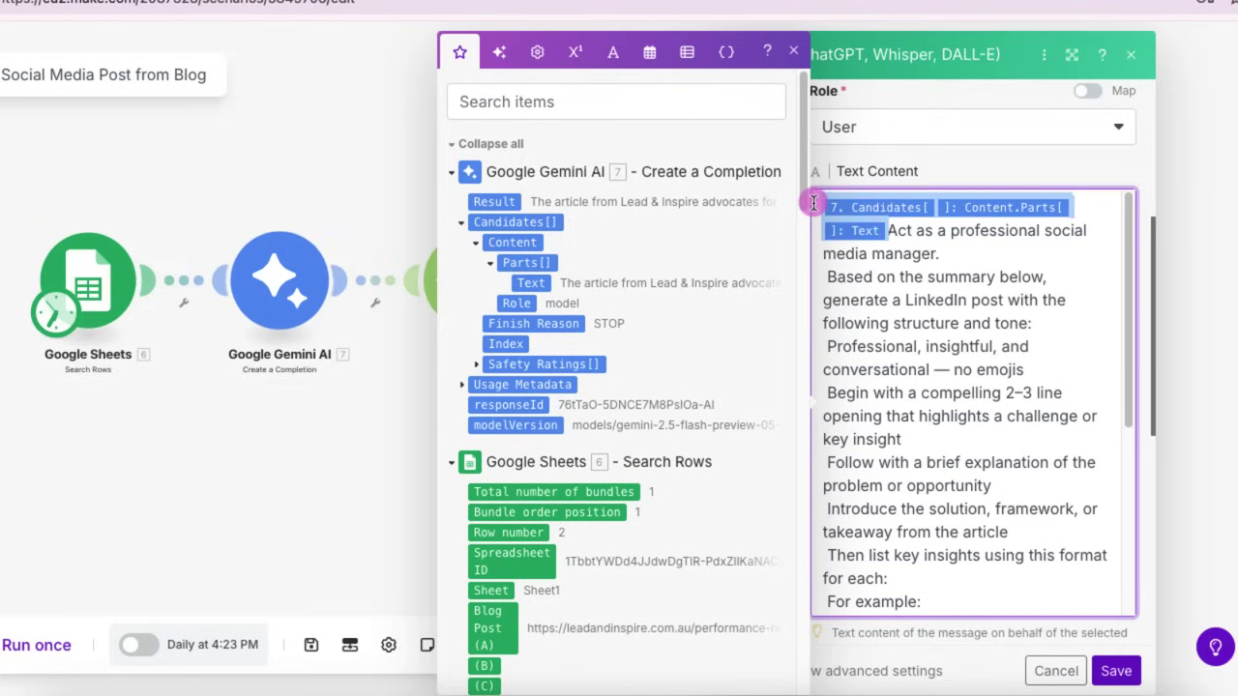
key(BackSpace)
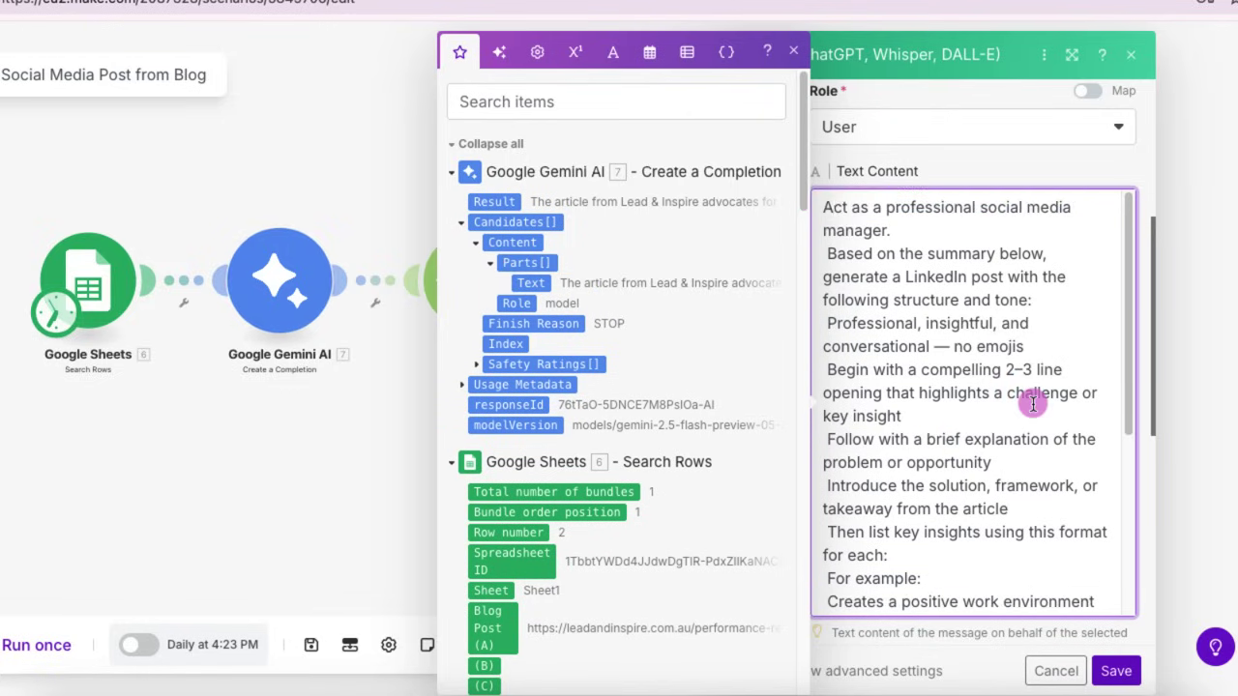
scroll(1030, 397, down, 4)
scroll(1033, 404, down, 2)
click(1035, 440)
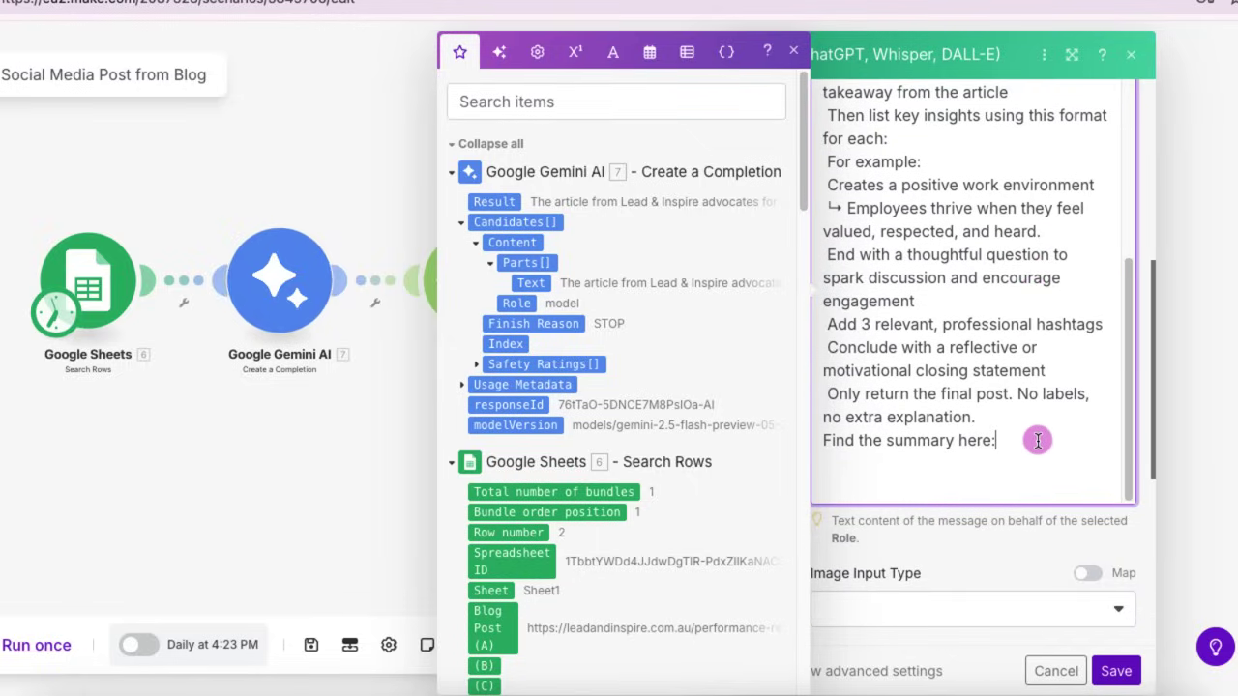
key(ctrl+v)
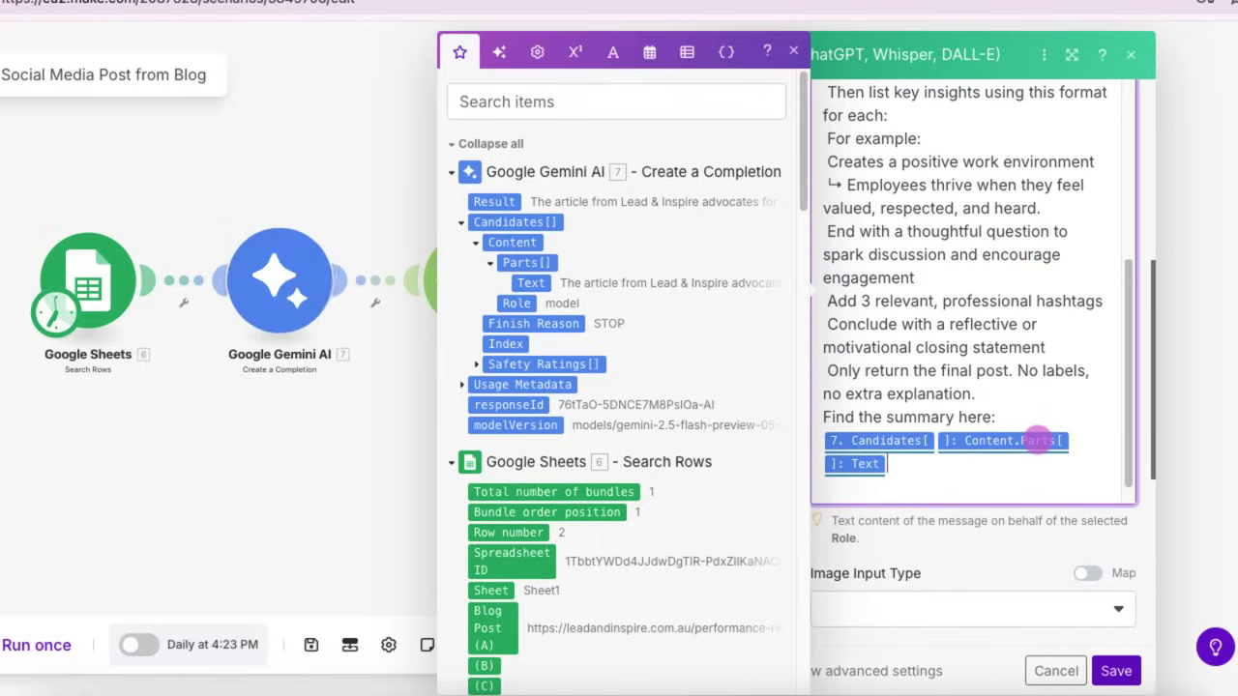
click(1115, 670)
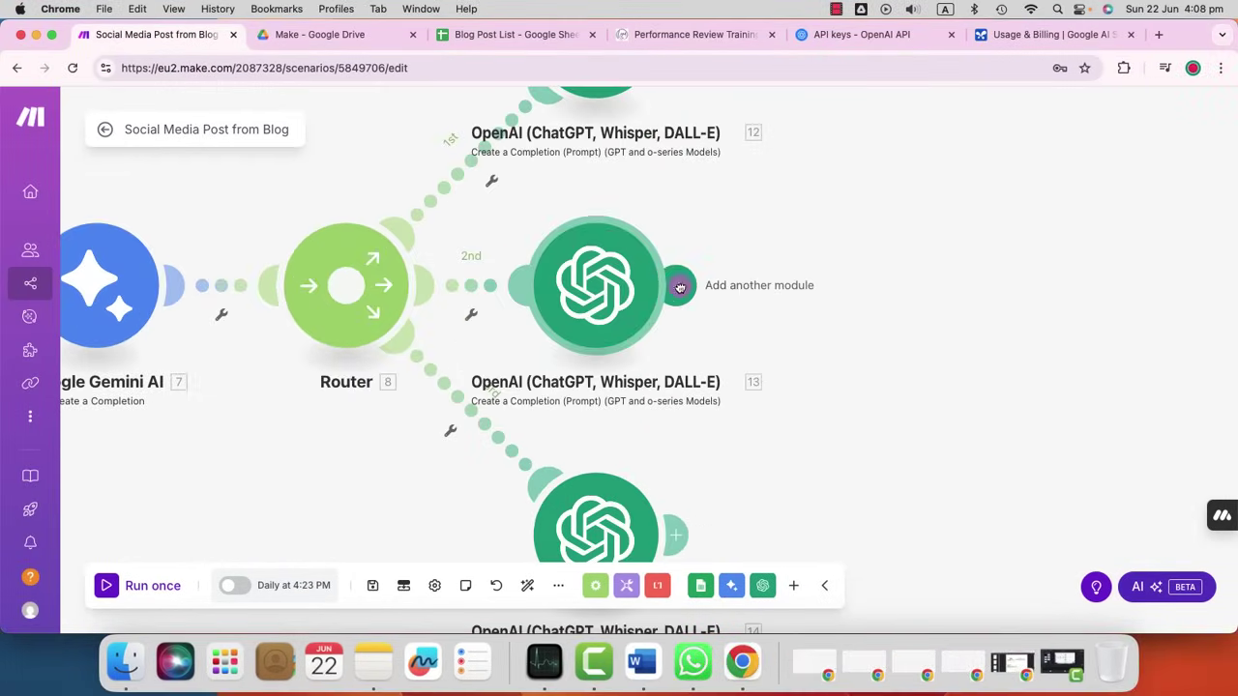
Add an OpenAI Generate an Image module after the second route's completion module.
click(680, 288)
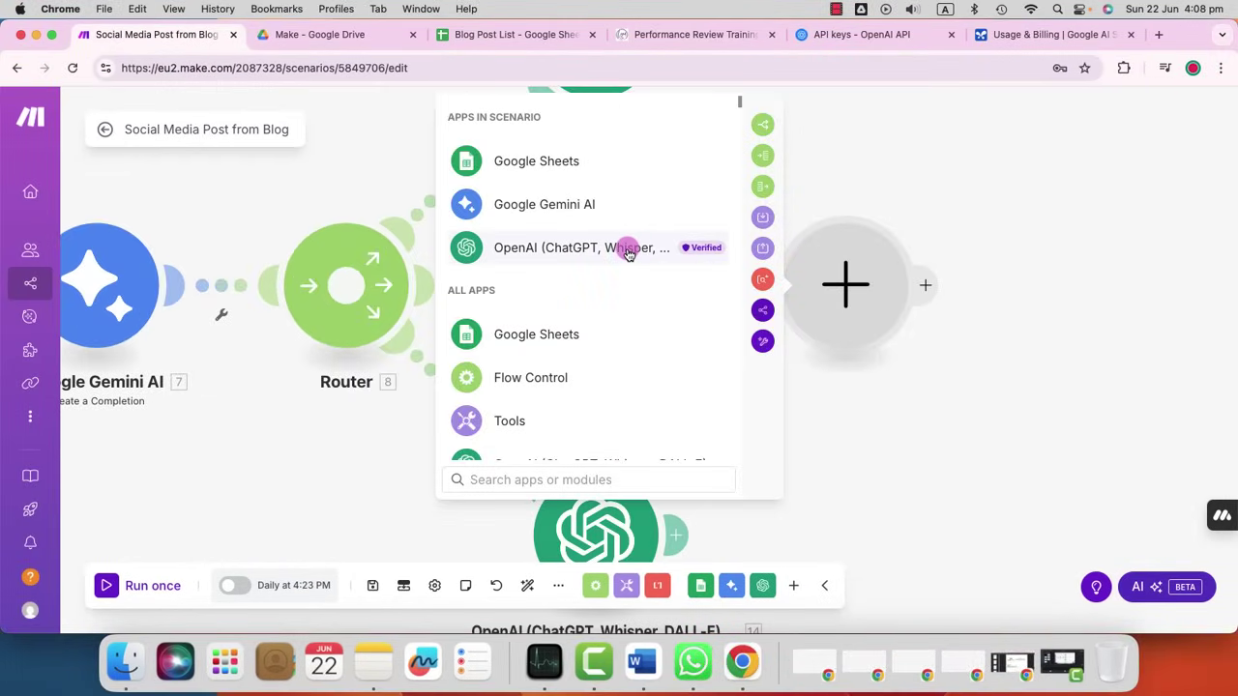
click(629, 249)
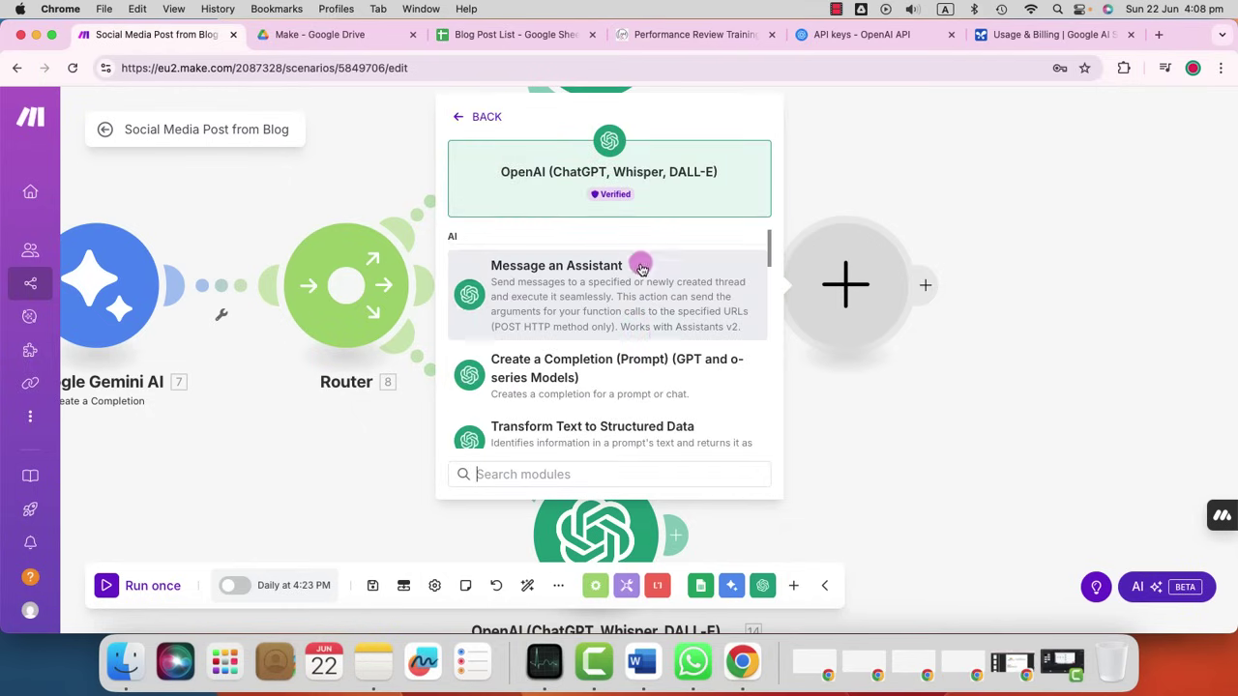
scroll(662, 340, down, 5)
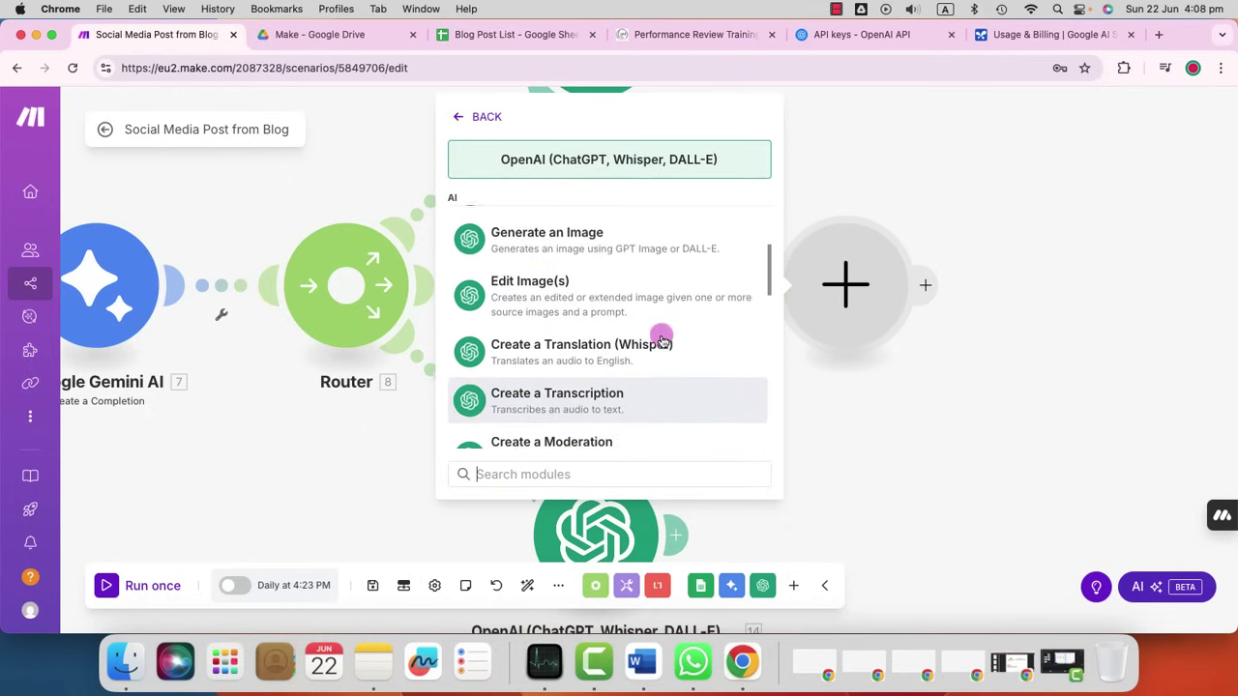
click(581, 250)
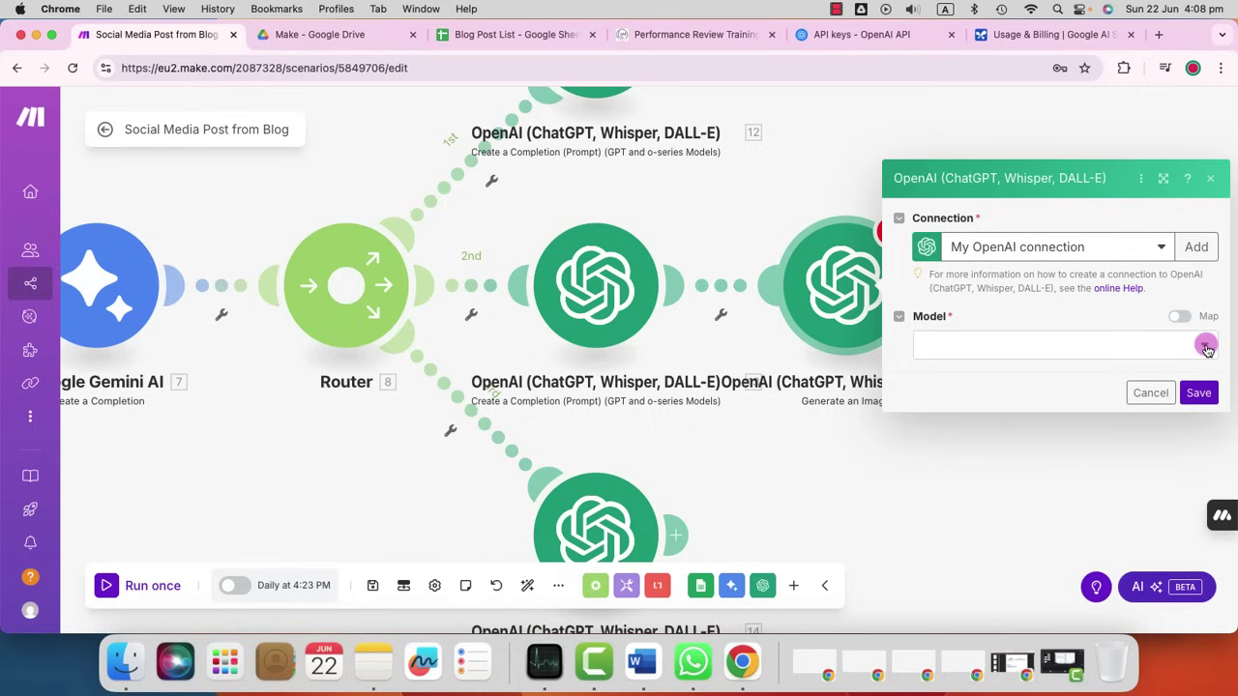
Set the image module's model to Dall-E 3 and paste the Instagram image prompt with its visual element guidelines.
click(1205, 347)
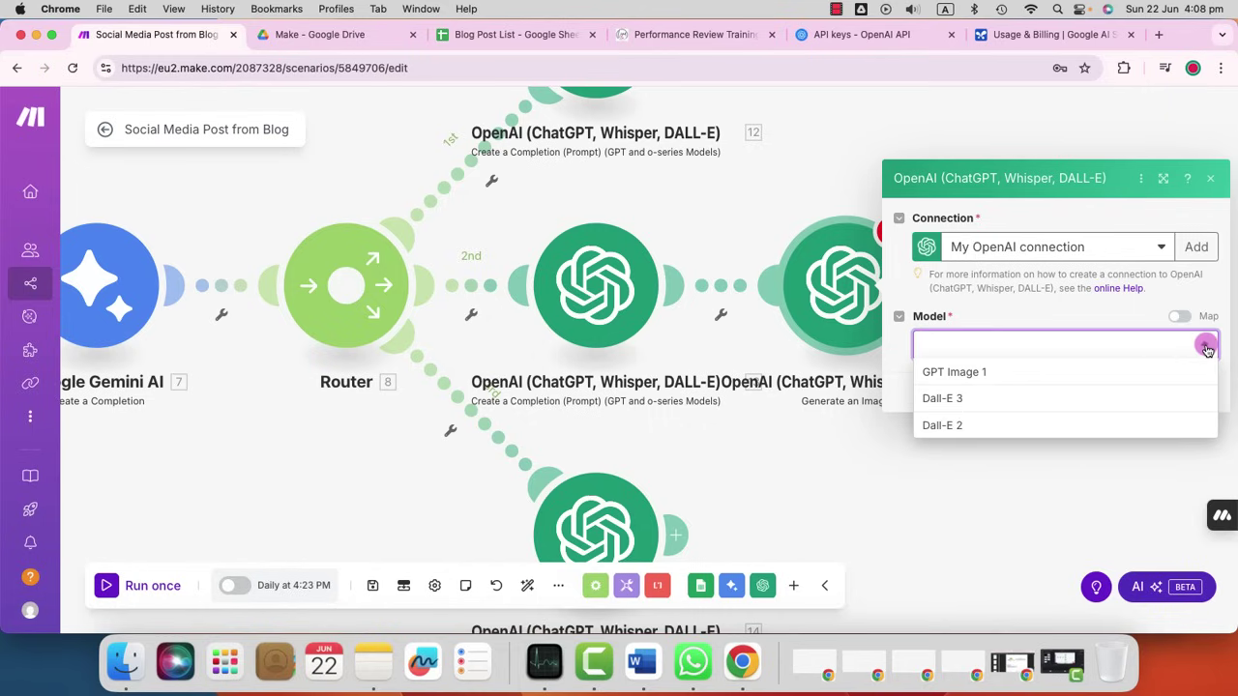
click(997, 401)
click(972, 364)
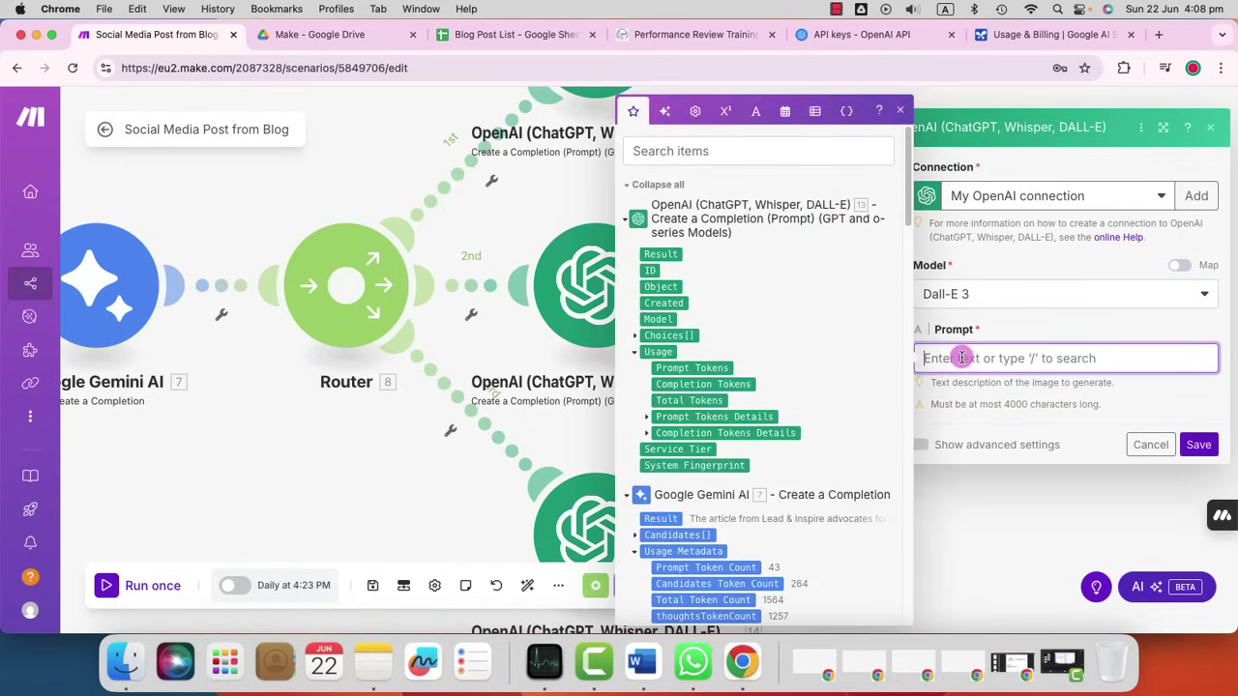
key(super+v)
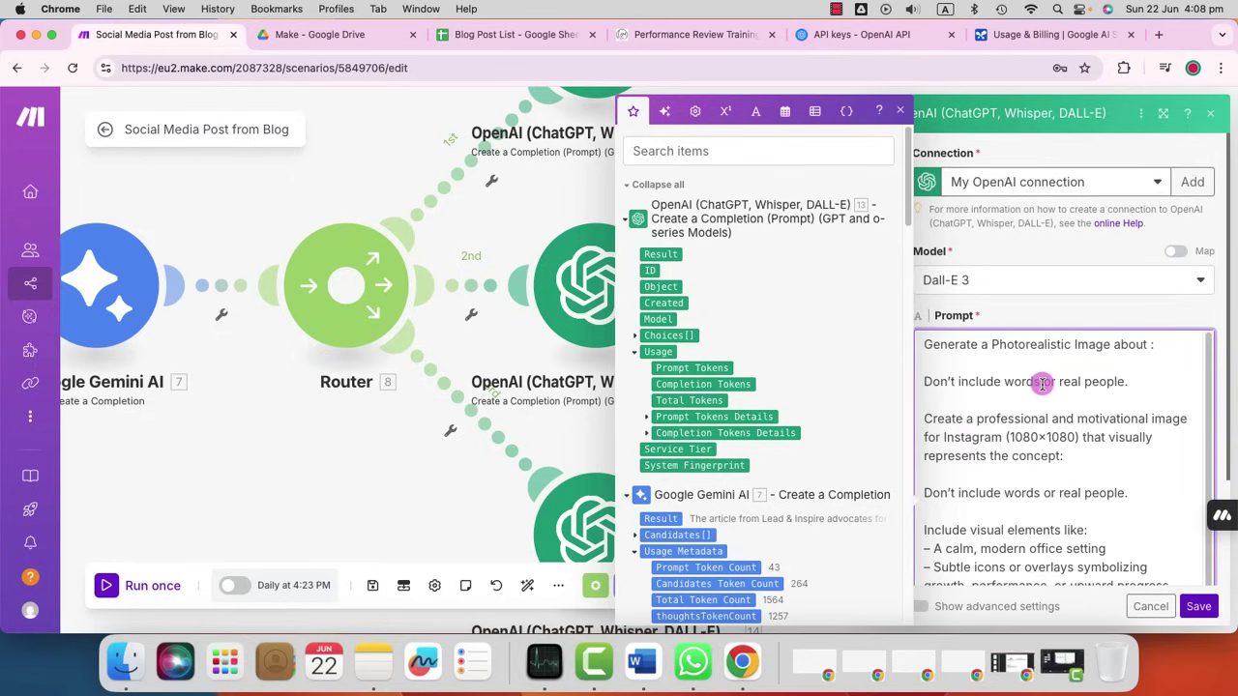
scroll(1035, 418, down, 1)
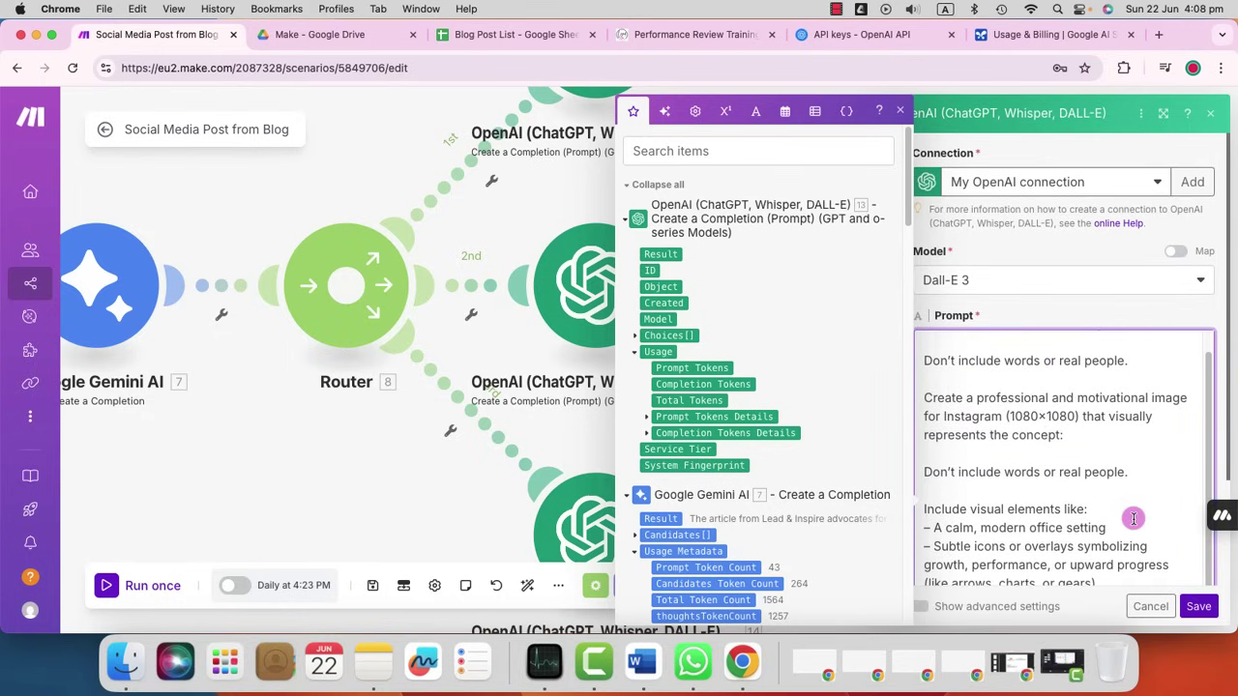
scroll(1133, 518, up, 1)
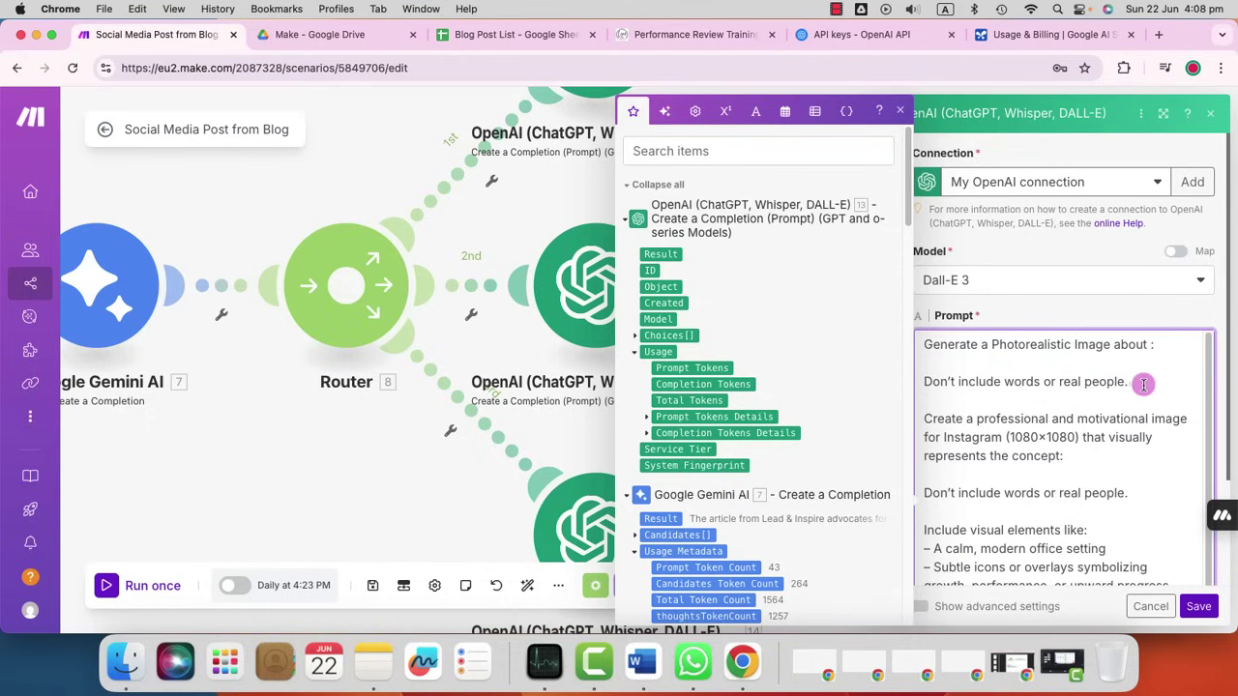
Delete the opening "Generate a Photorealistic Image about :" line and the first "Don't include words or real people." line from the image prompt.
drag(1129, 383, 926, 353)
key(BackSpace)
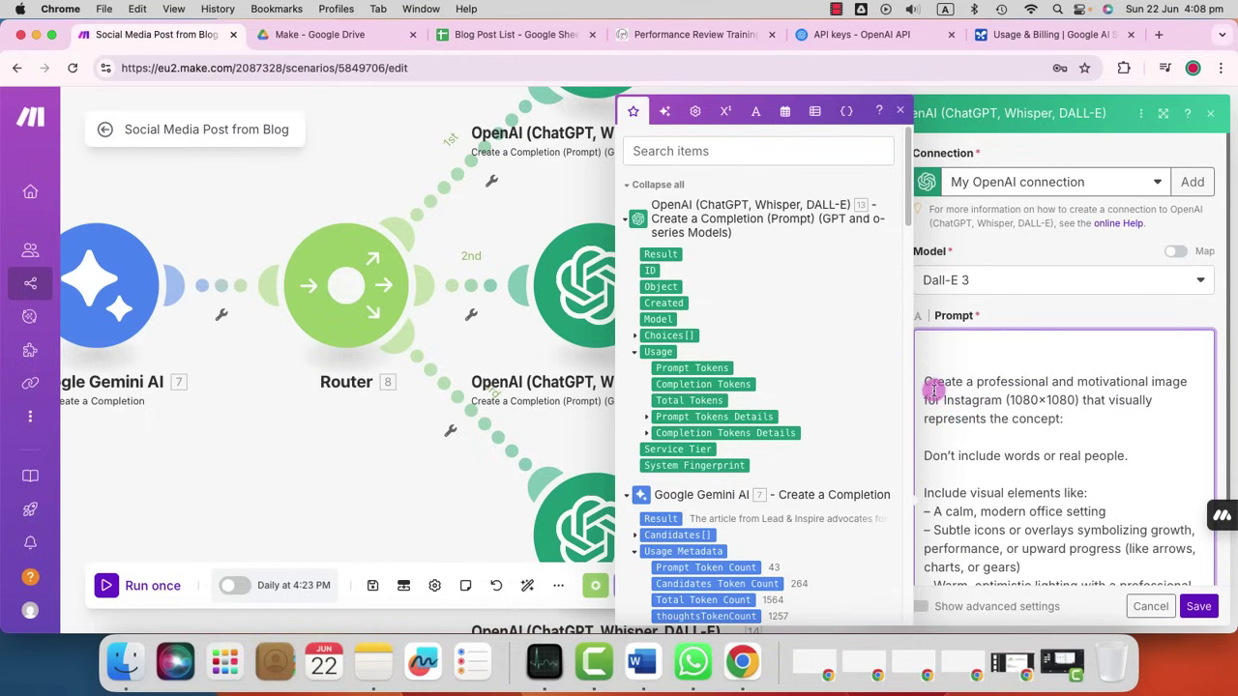
key(BackSpace)
key(BackSpace)
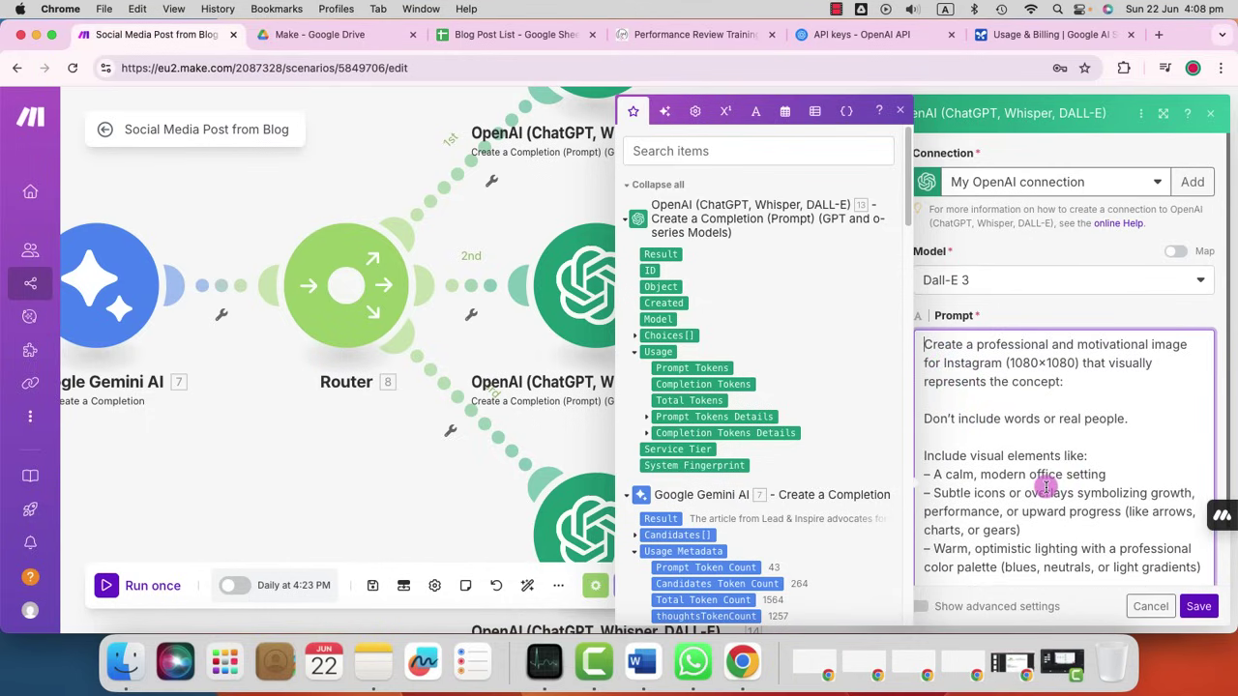
scroll(1046, 489, down, 1)
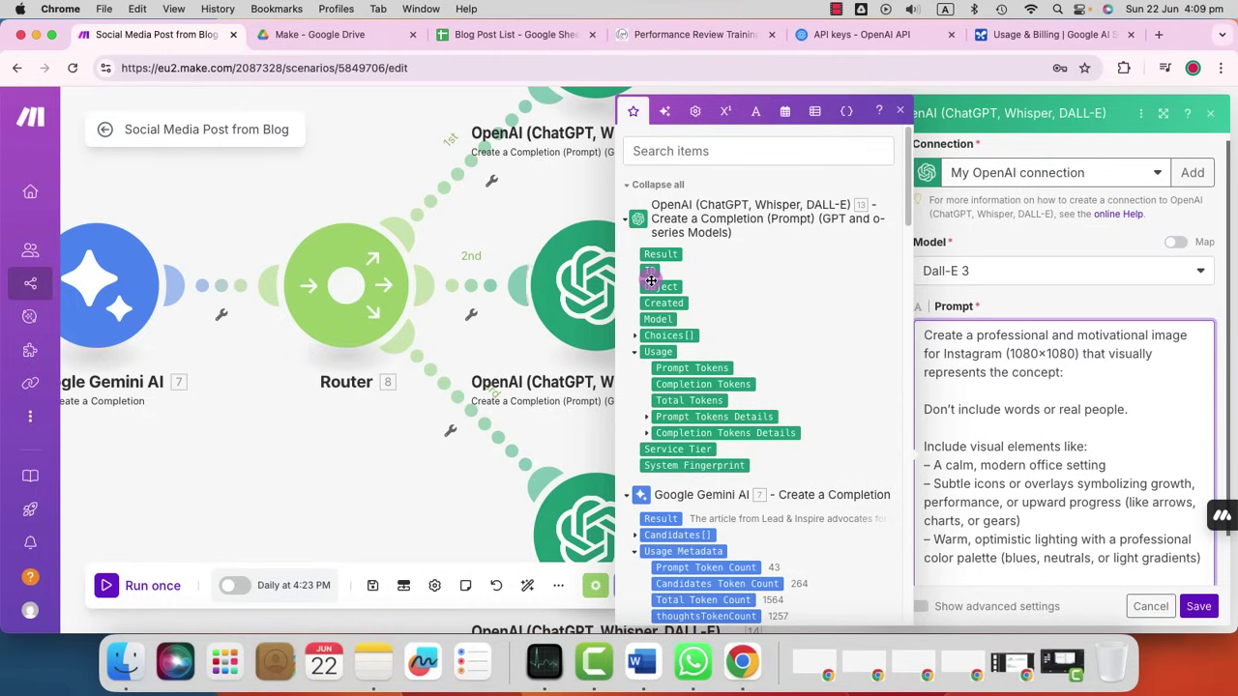
Examine the mappable outputs of the second route's OpenAI module, Google Gemini and Google Sheets for the image concept.
click(661, 383)
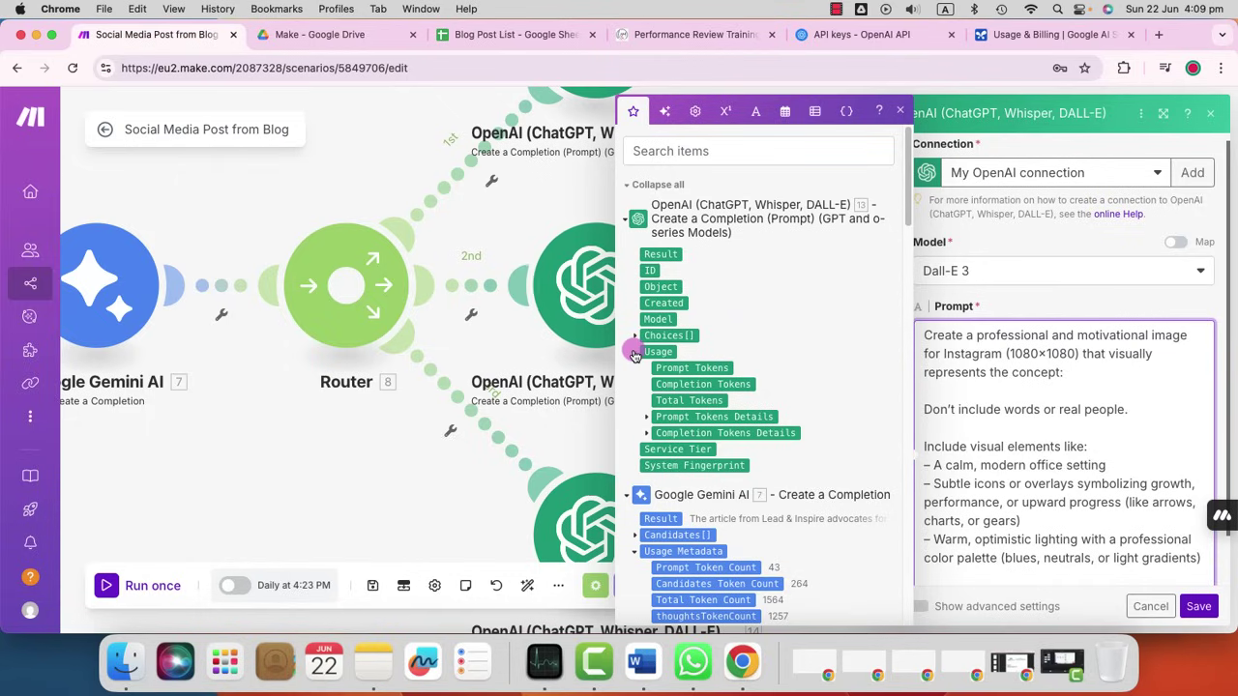
click(635, 352)
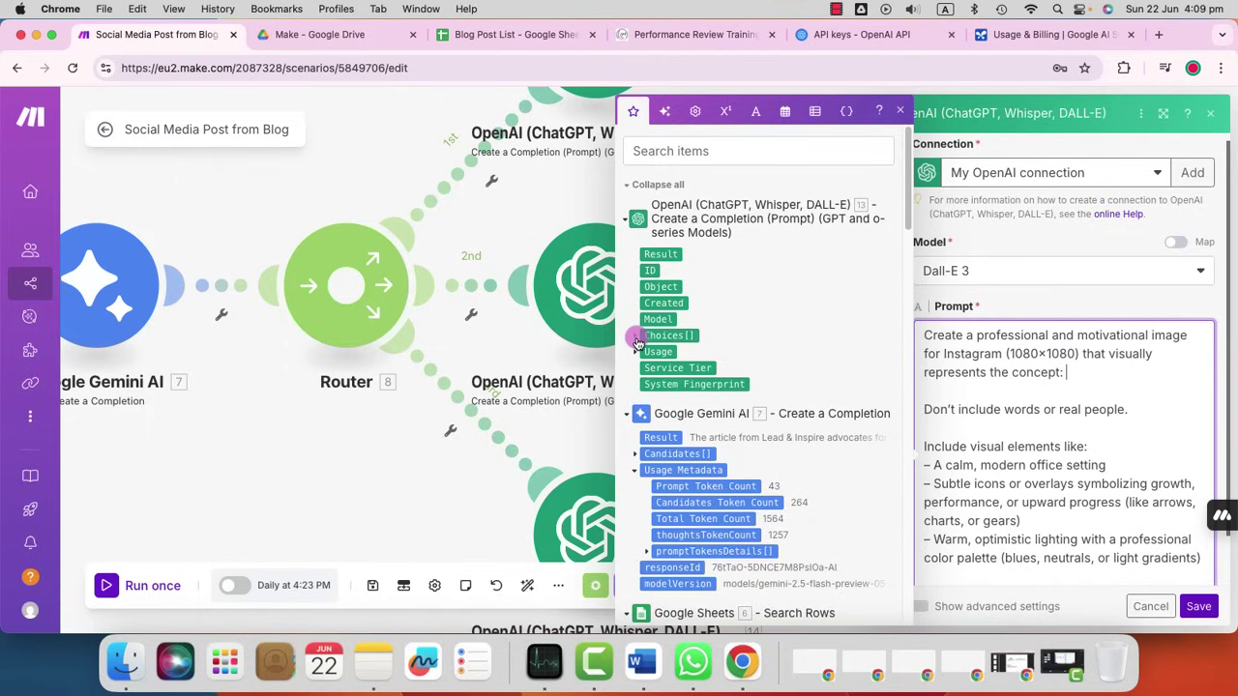
click(636, 338)
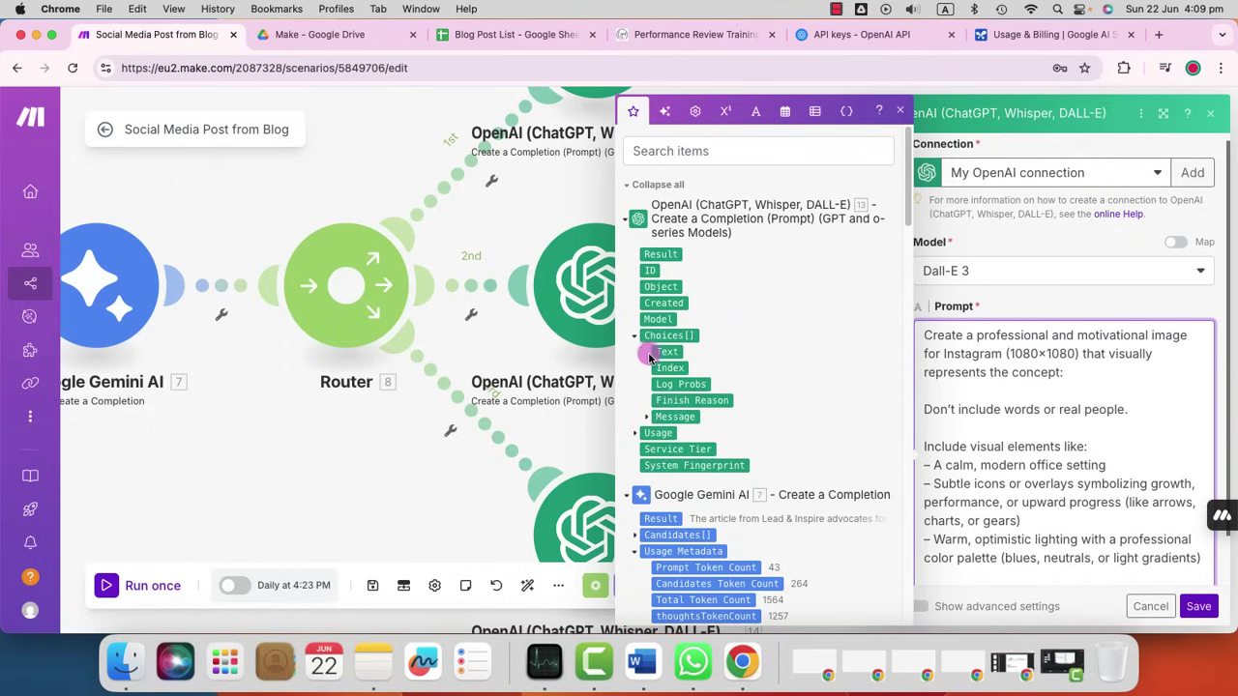
click(647, 422)
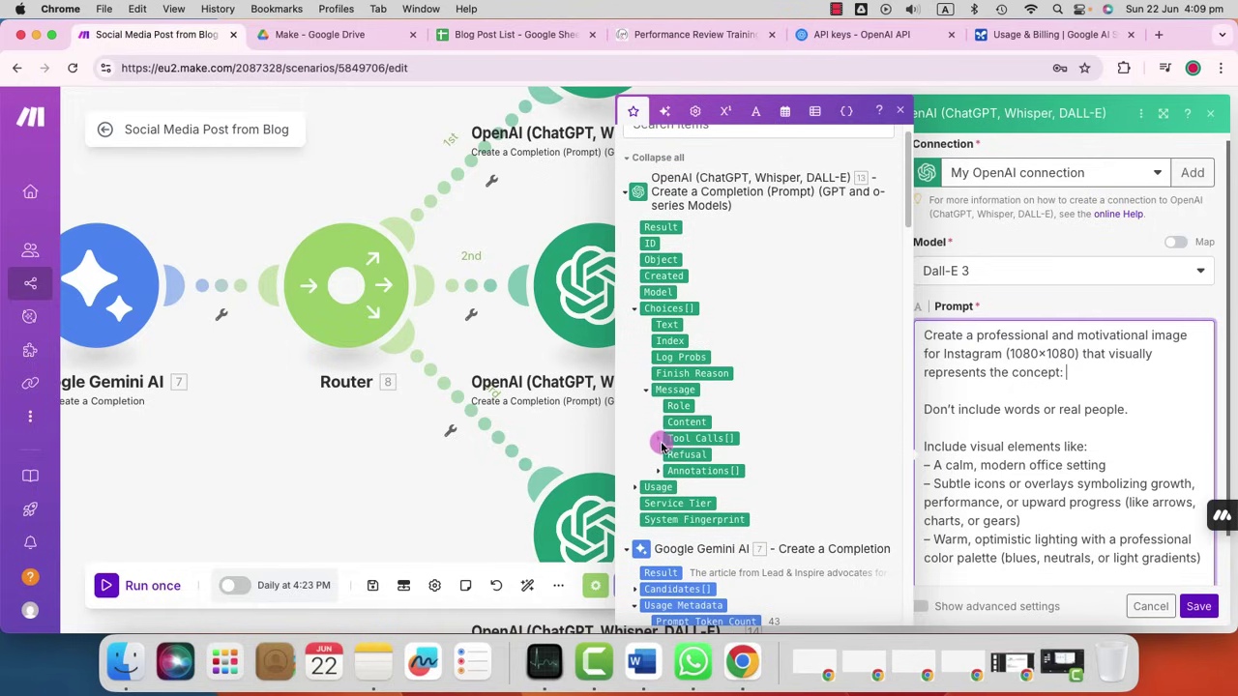
click(658, 440)
scroll(754, 440, down, 2)
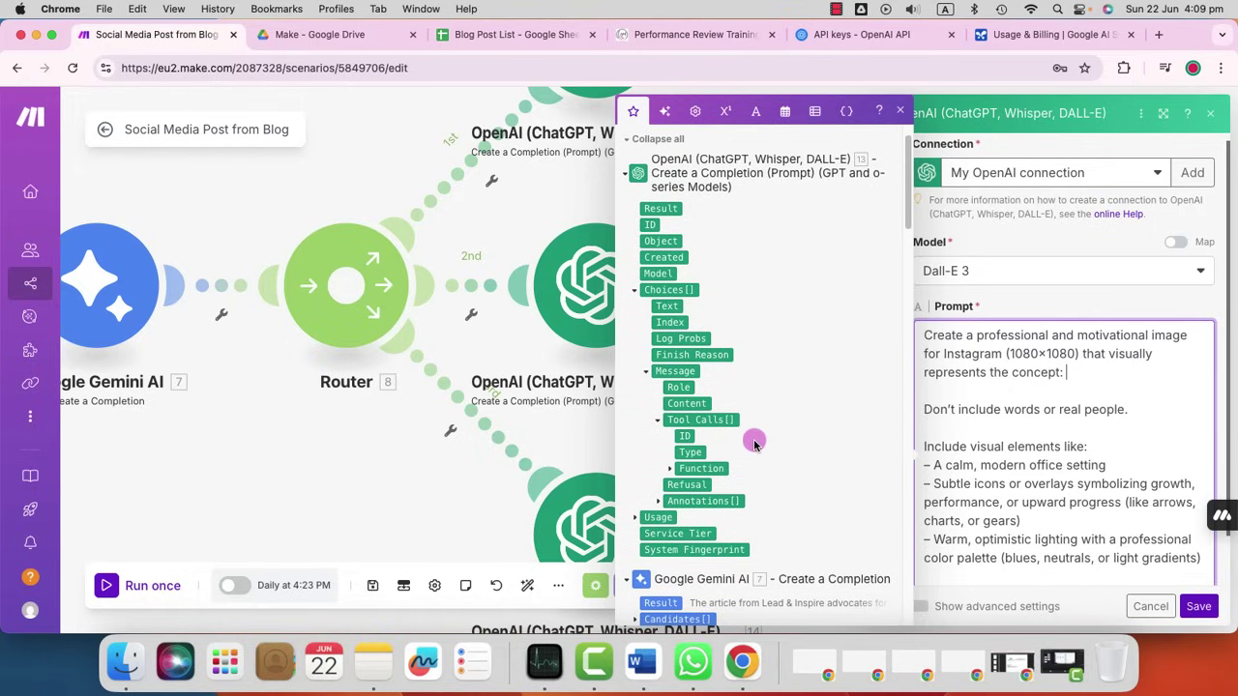
scroll(753, 442, down, 2)
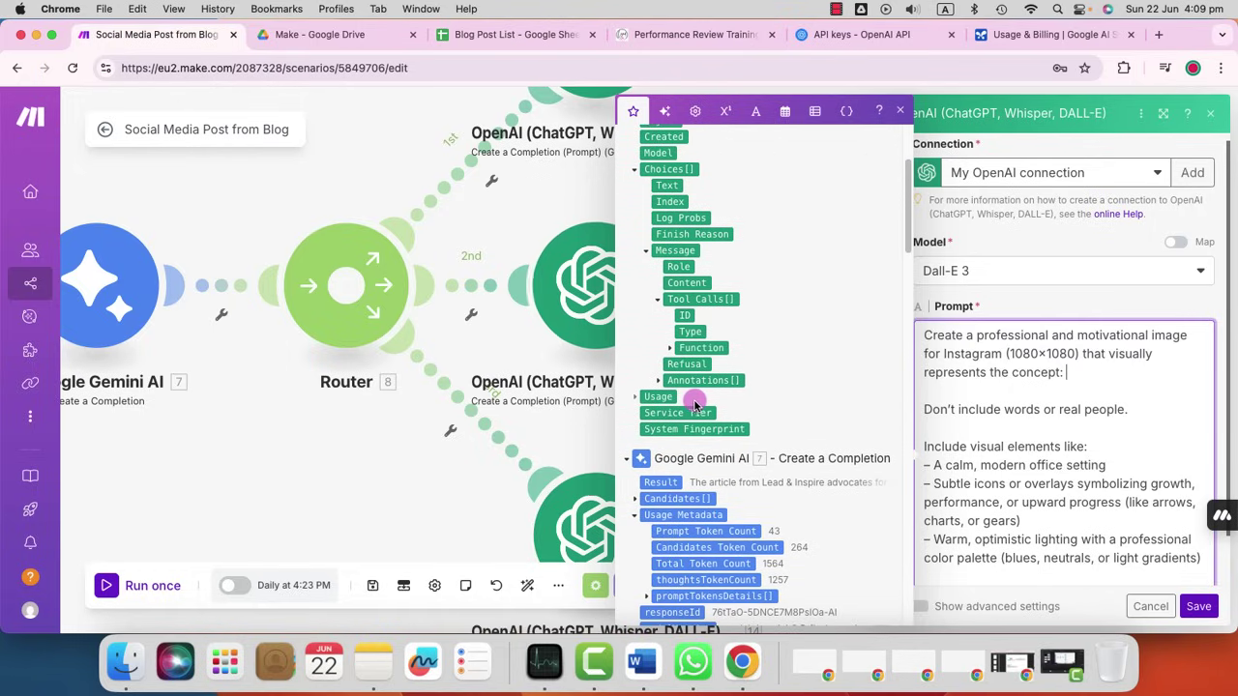
scroll(681, 355, up, 4)
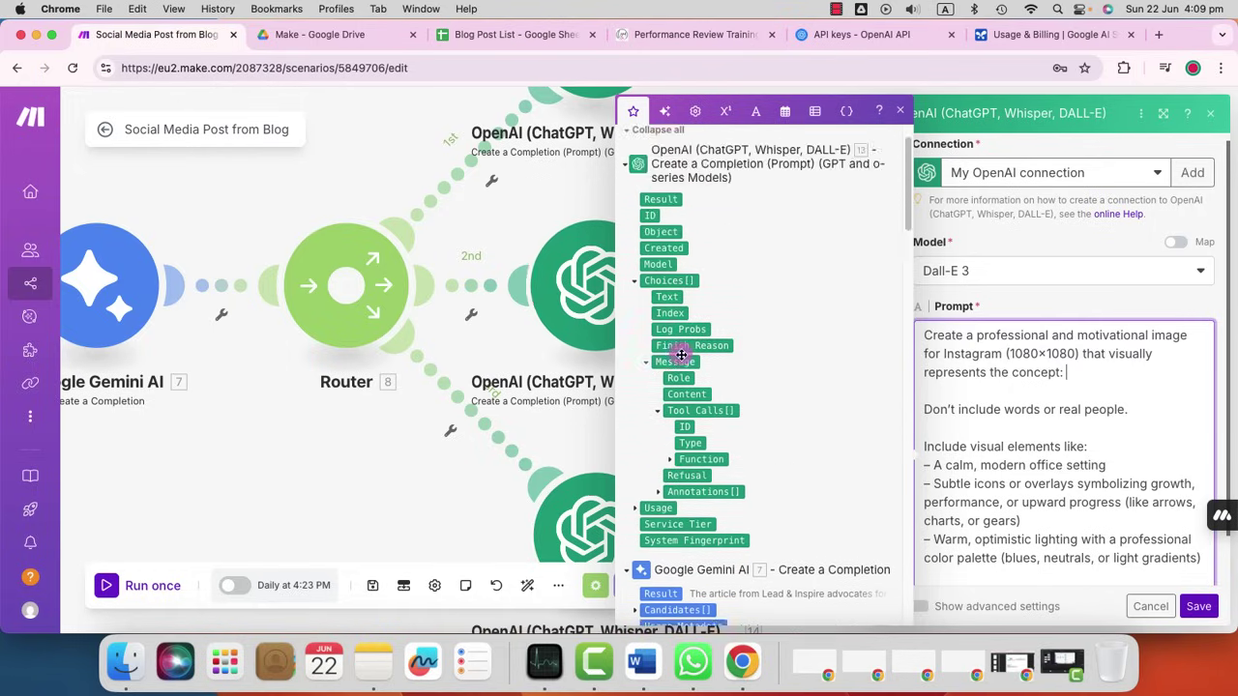
scroll(681, 355, down, 15)
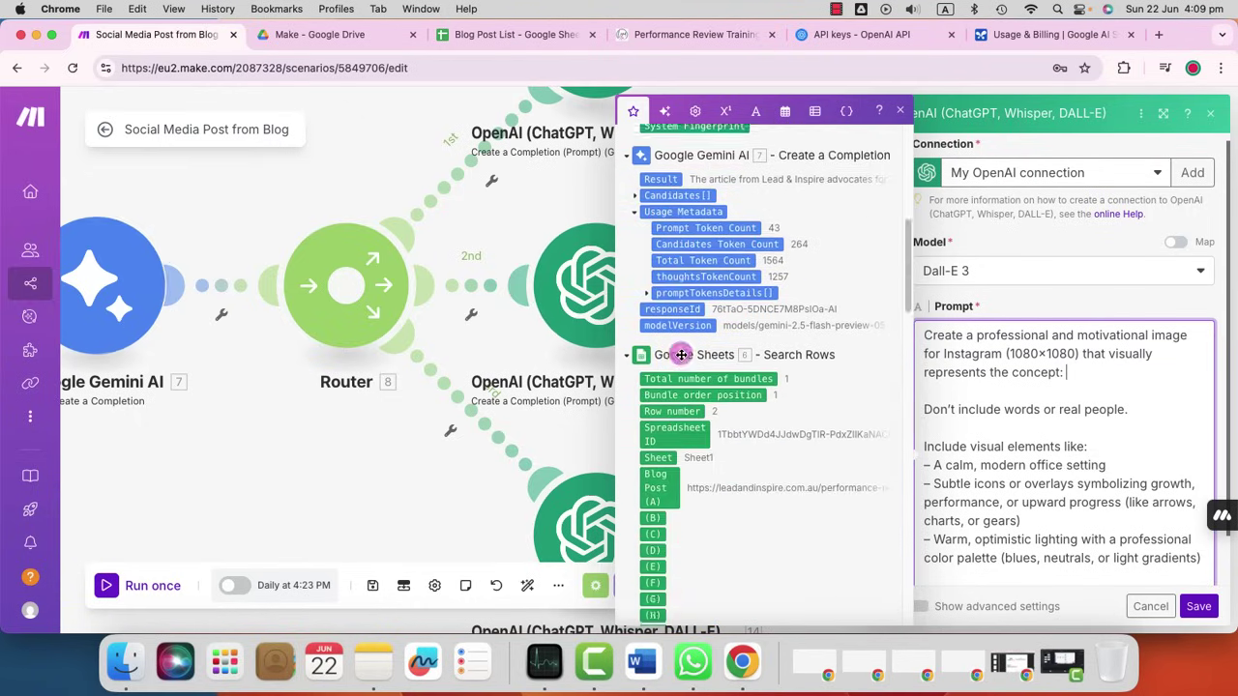
scroll(681, 355, down, 3)
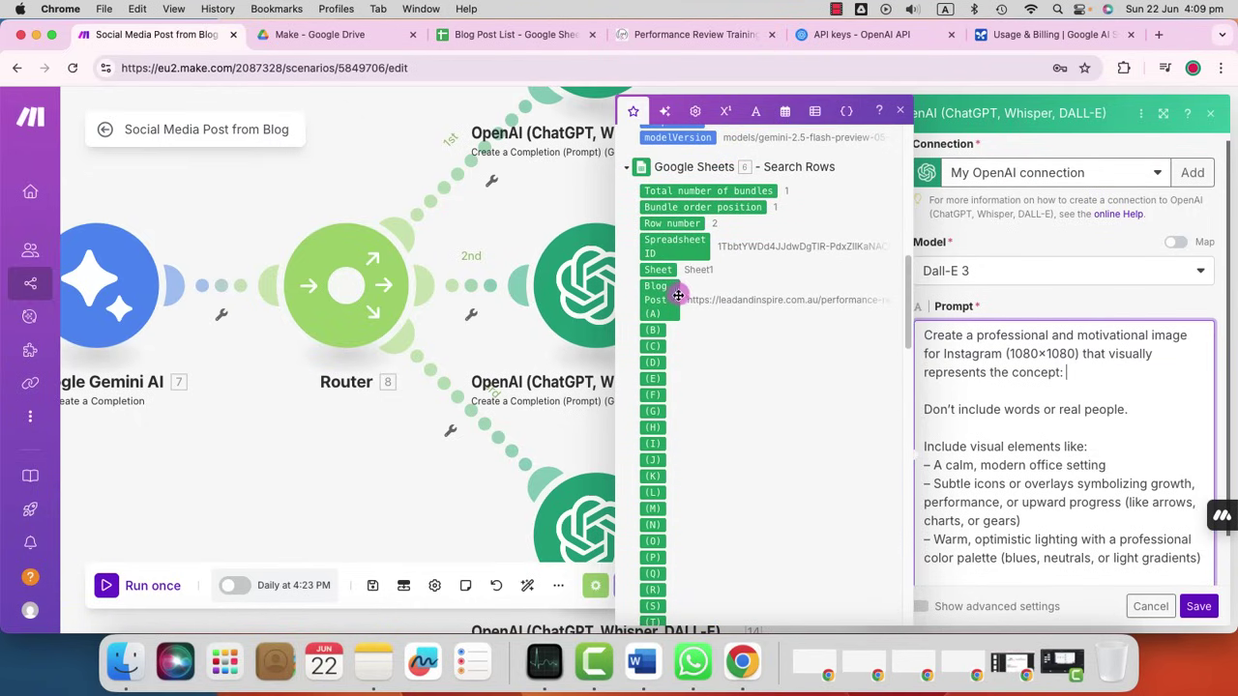
scroll(661, 299, up, 7)
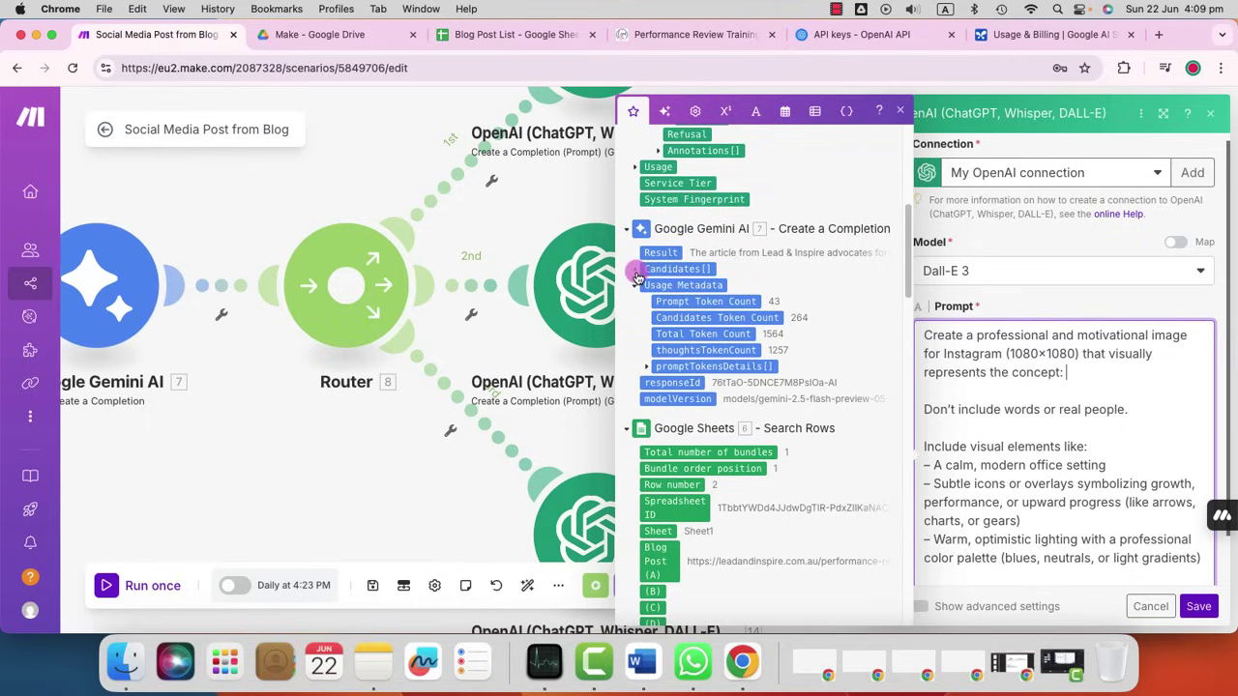
Map the Gemini output's Candidates > Content > Parts > Text after "represents the concept:" in the image prompt.
click(638, 276)
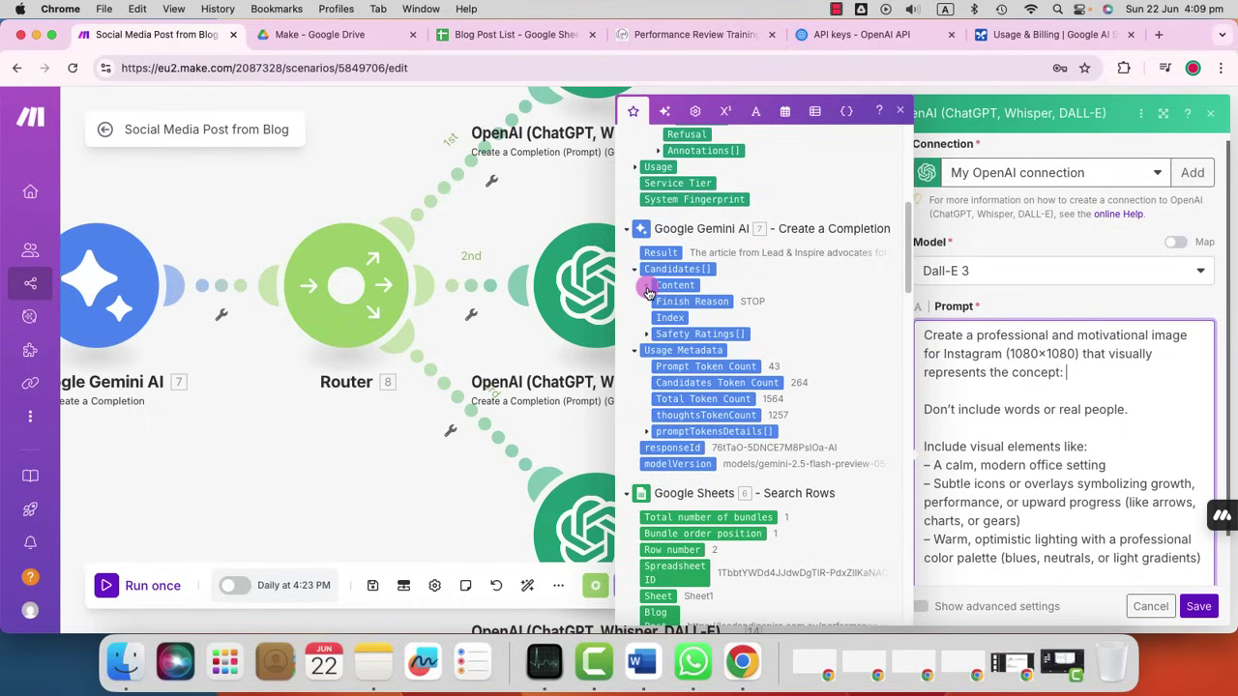
click(649, 289)
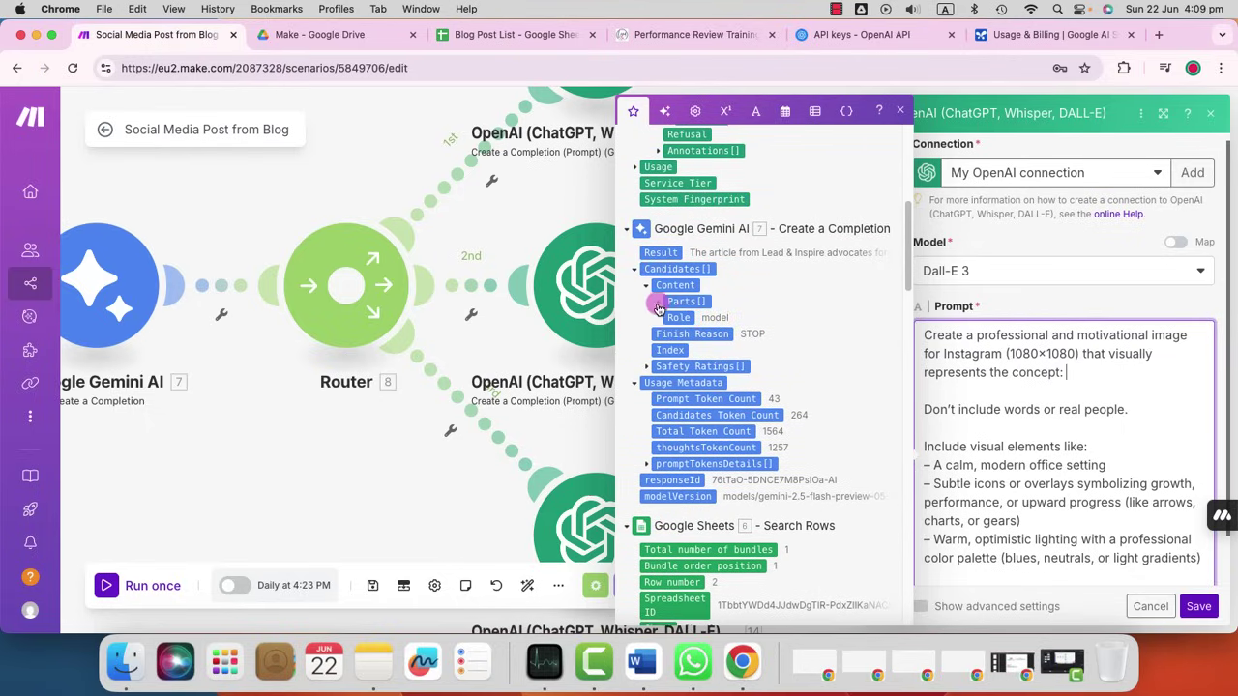
click(658, 302)
click(740, 317)
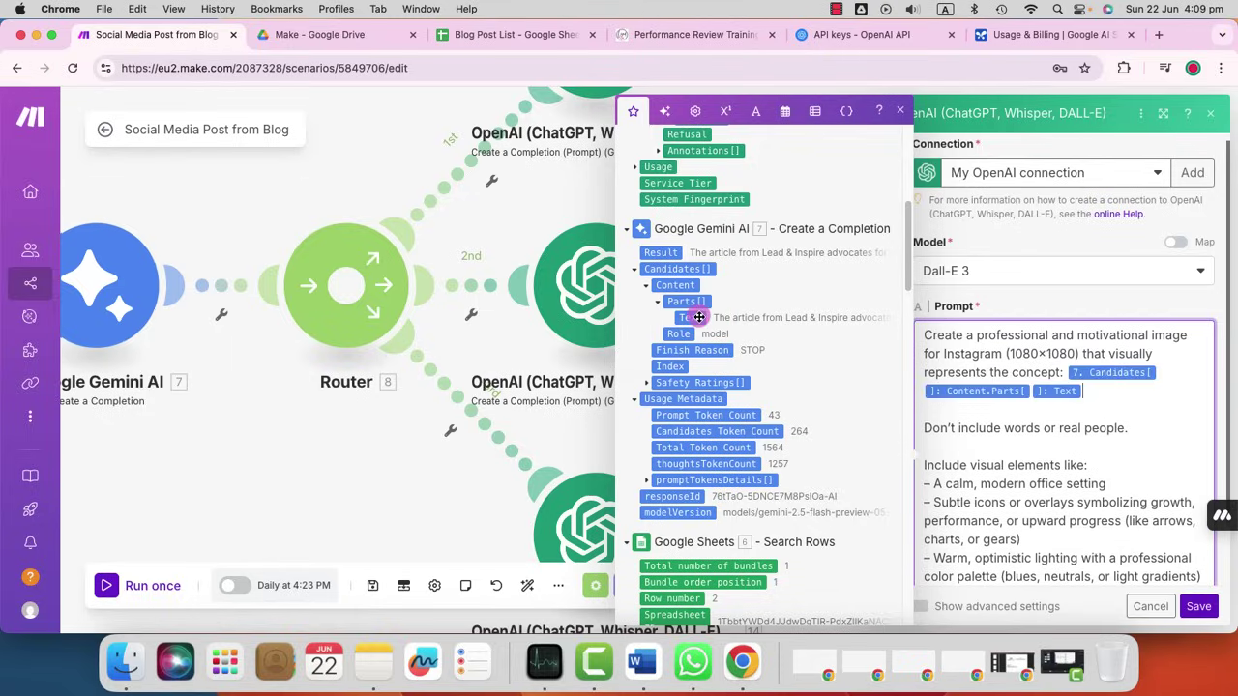
Save the image module's settings and save the scenario.
click(1212, 606)
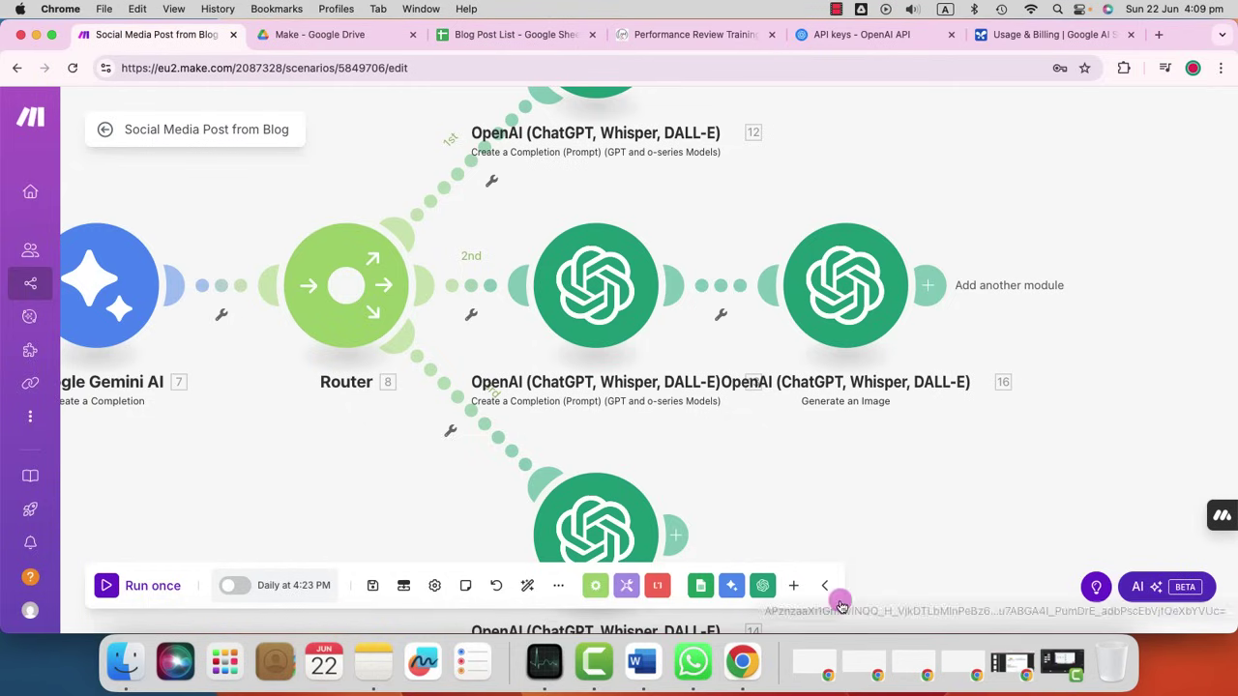
click(594, 661)
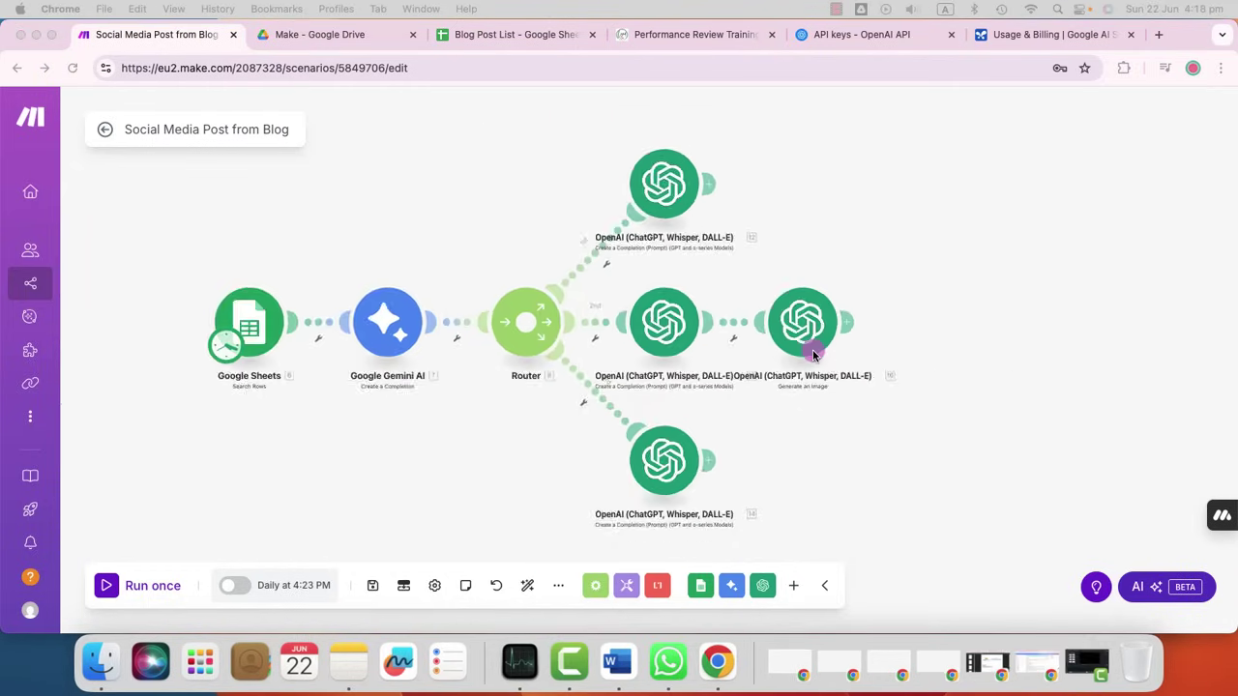
click(915, 435)
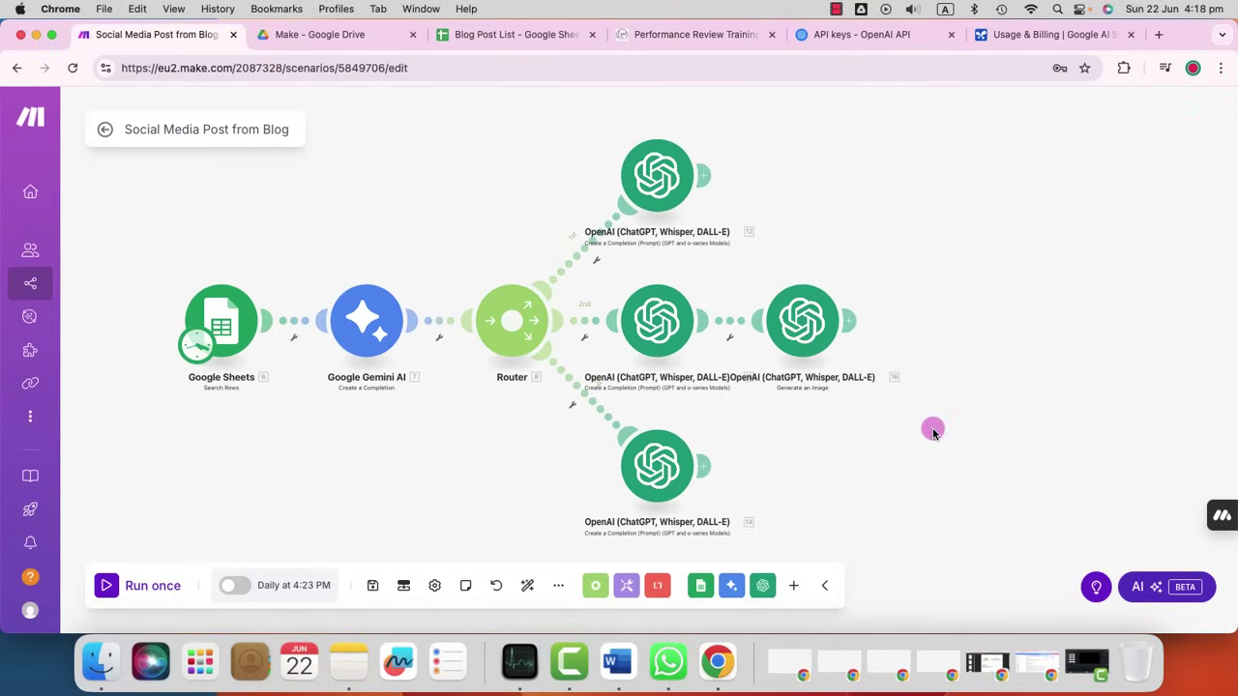
click(374, 588)
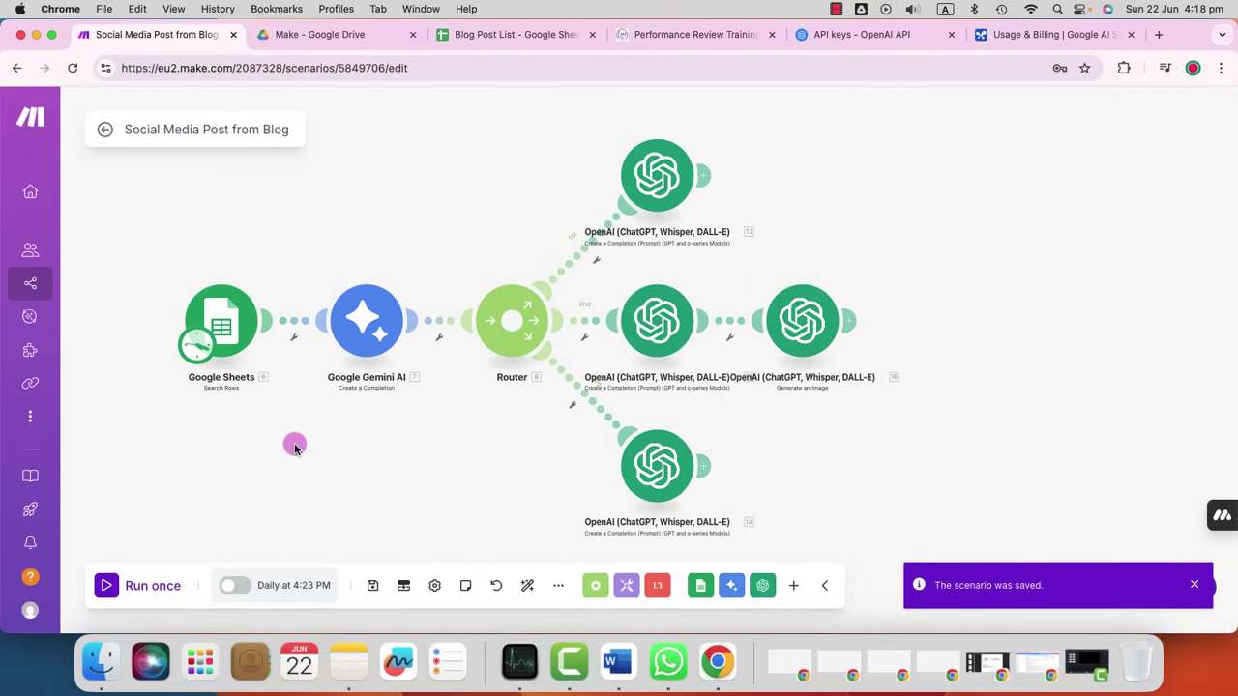
Run the whole scenario once and follow its progress through the router's routes.
click(124, 592)
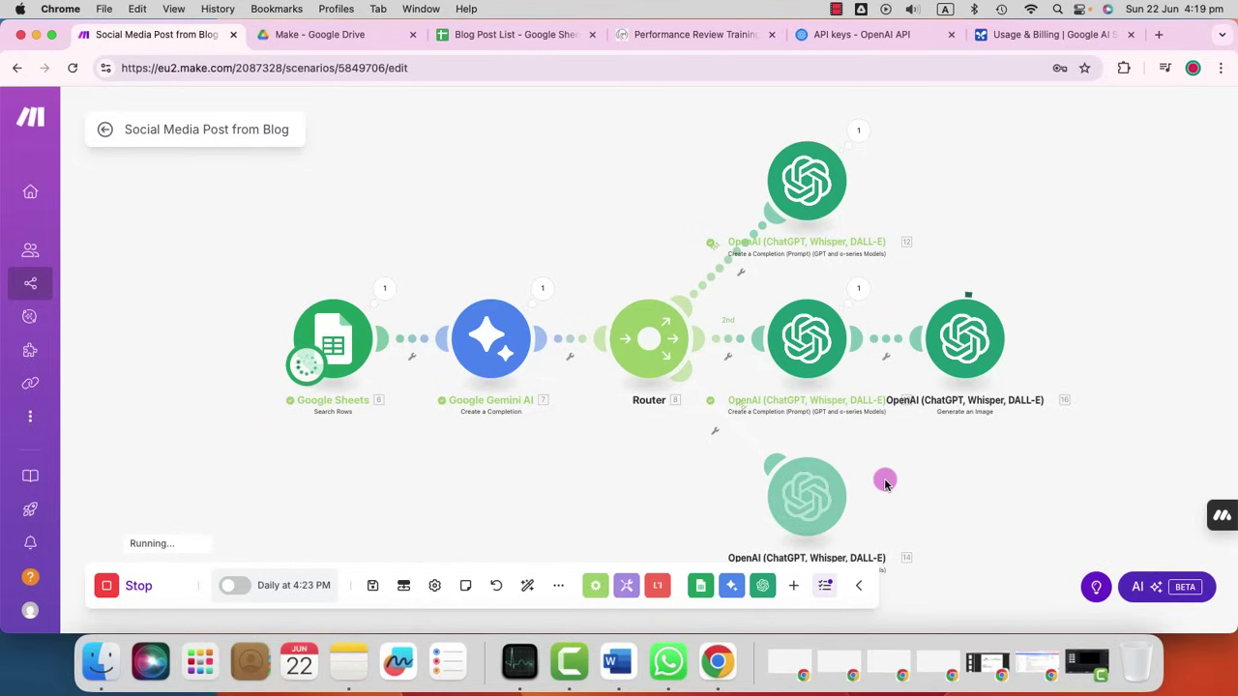
scroll(884, 478, down, 3)
scroll(884, 478, up, 3)
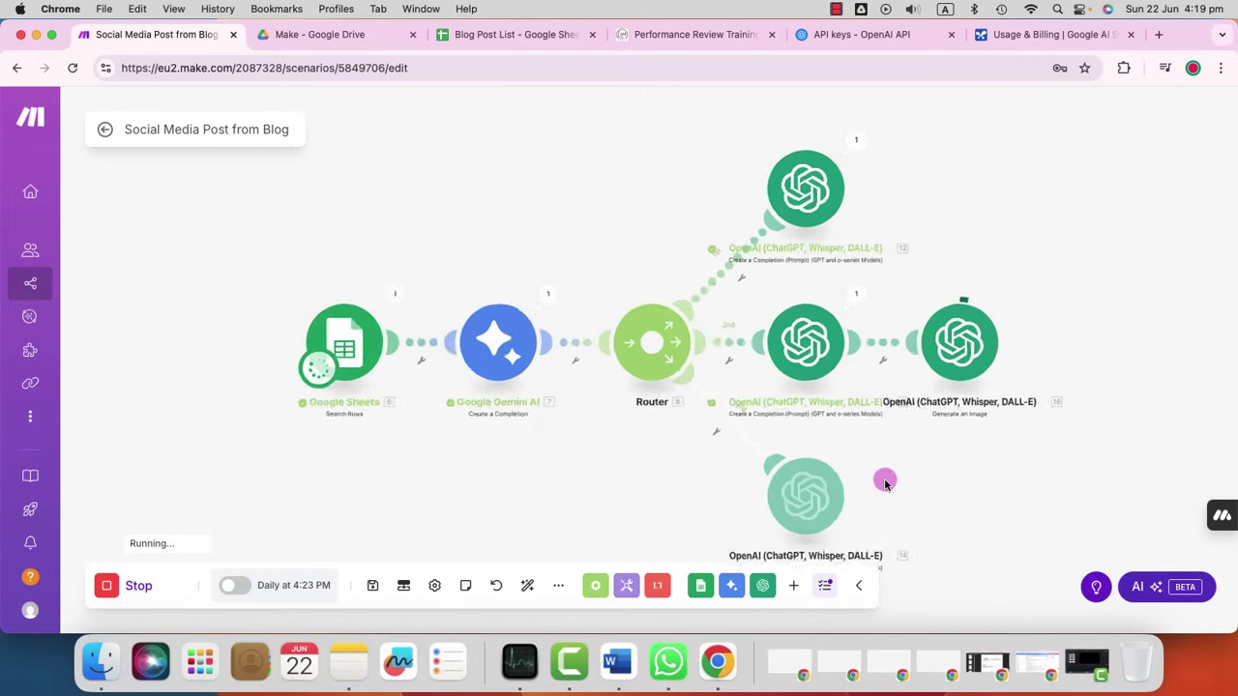
scroll(885, 477, up, 1)
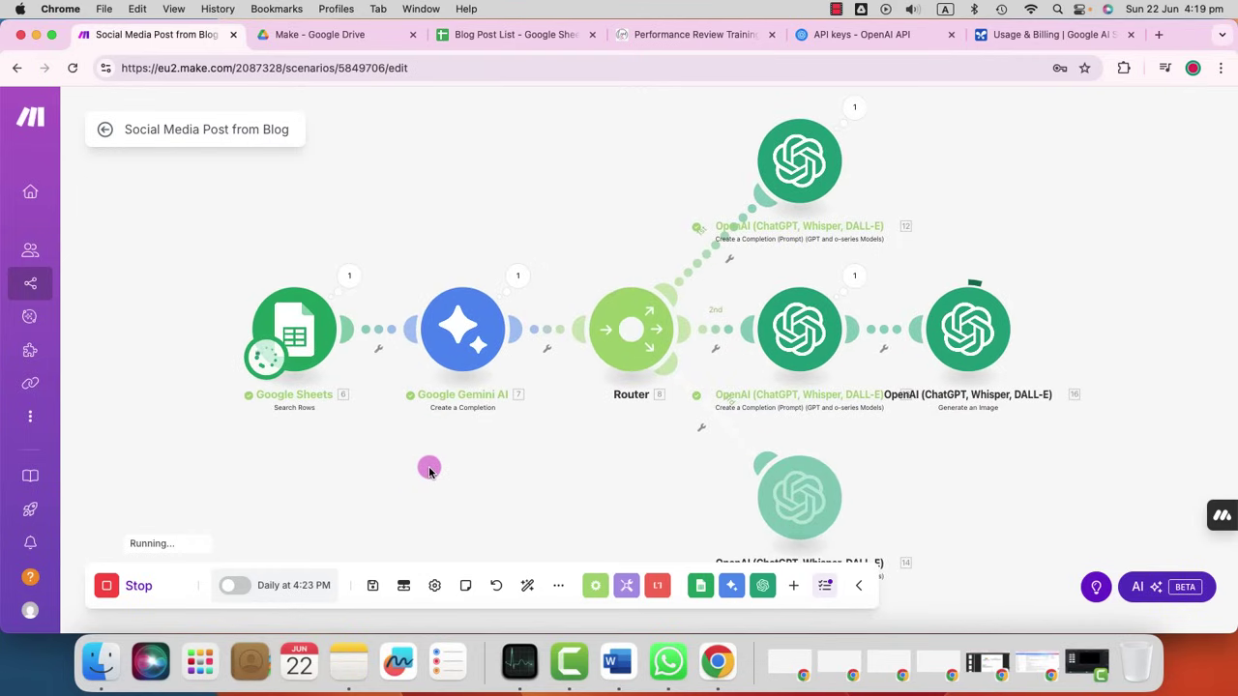
scroll(429, 471, down, 1)
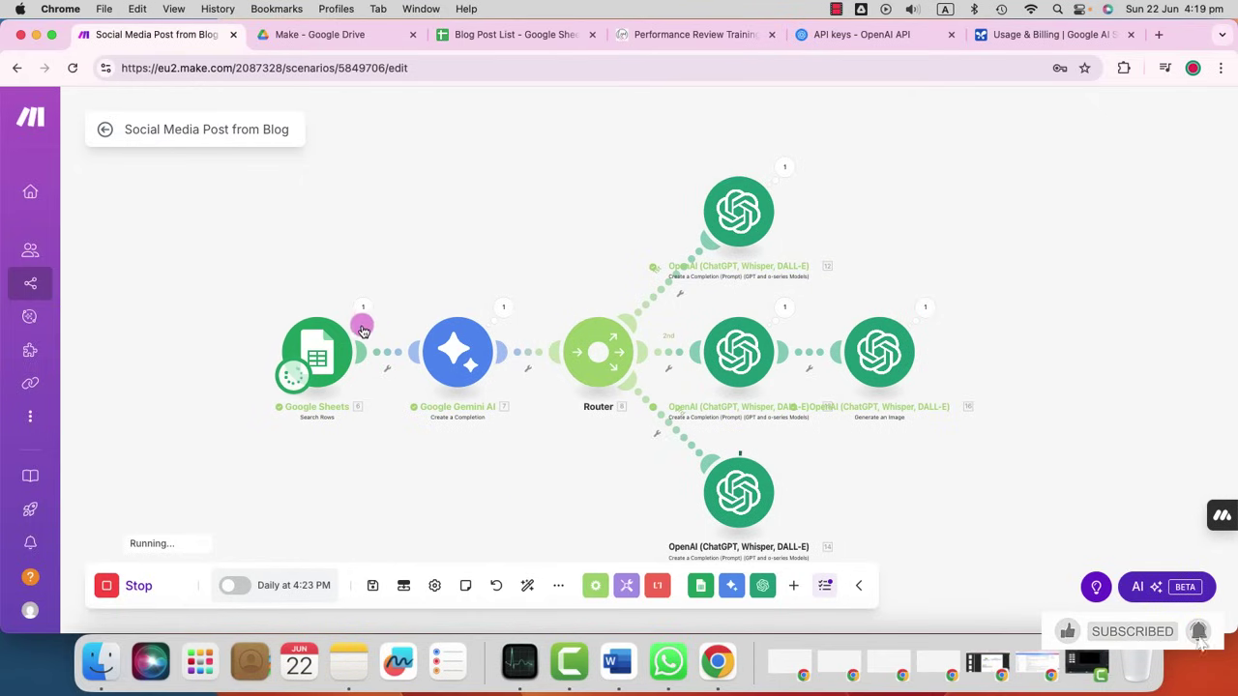
Read the article summary in the Result output of the Google Gemini AI module's run.
click(499, 308)
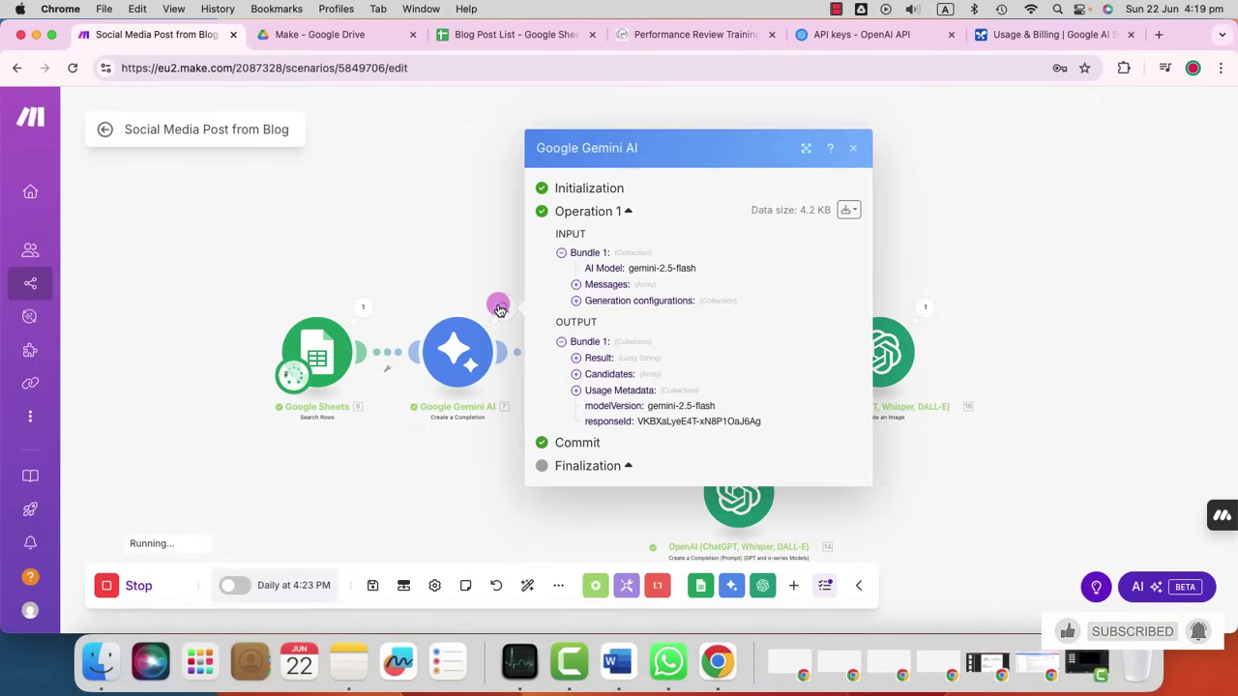
click(577, 360)
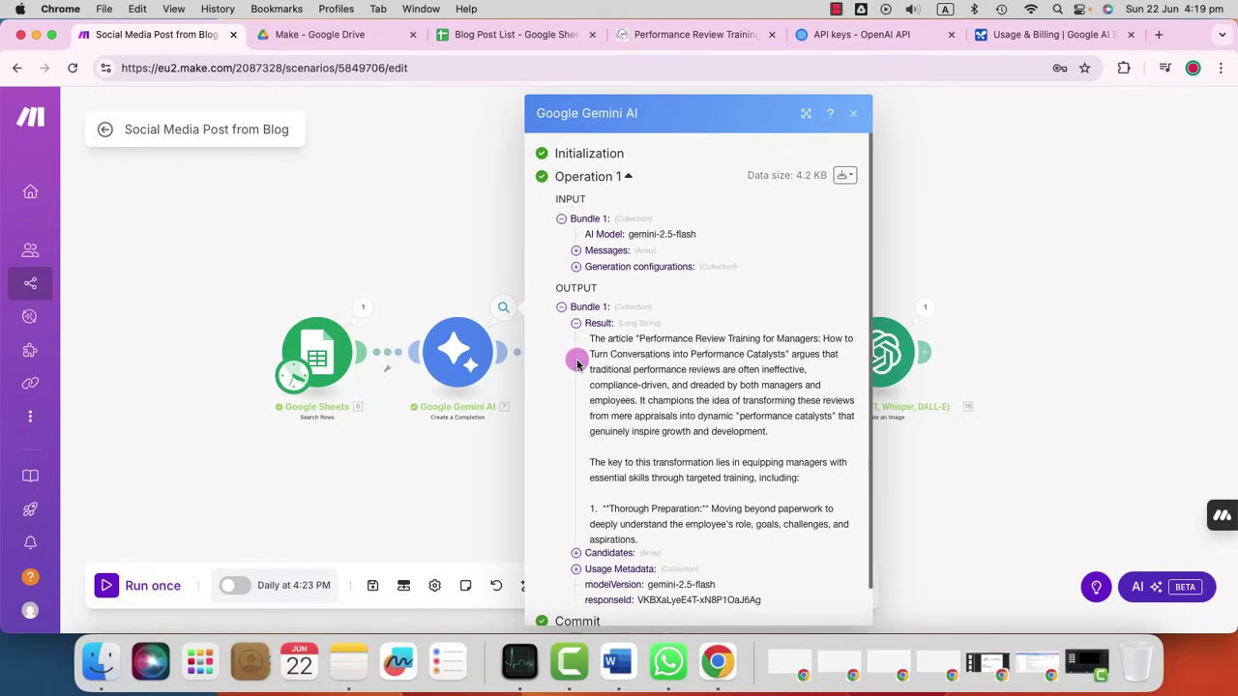
scroll(648, 366, down, 8)
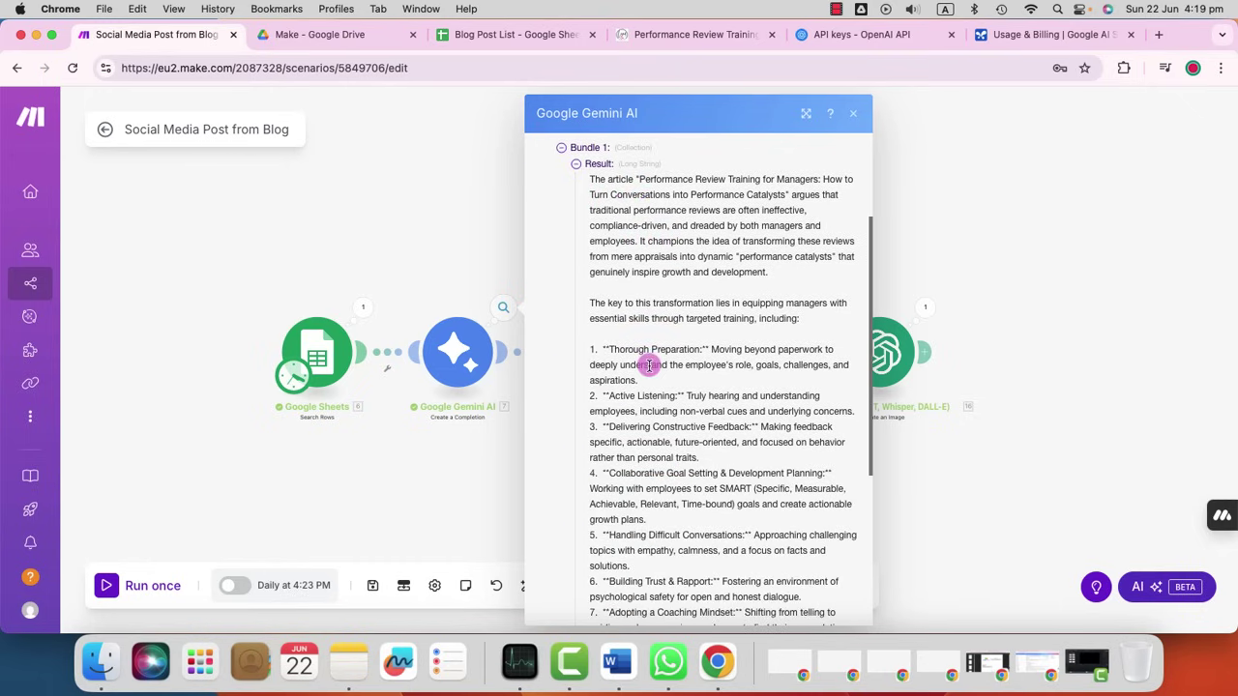
scroll(648, 368, down, 3)
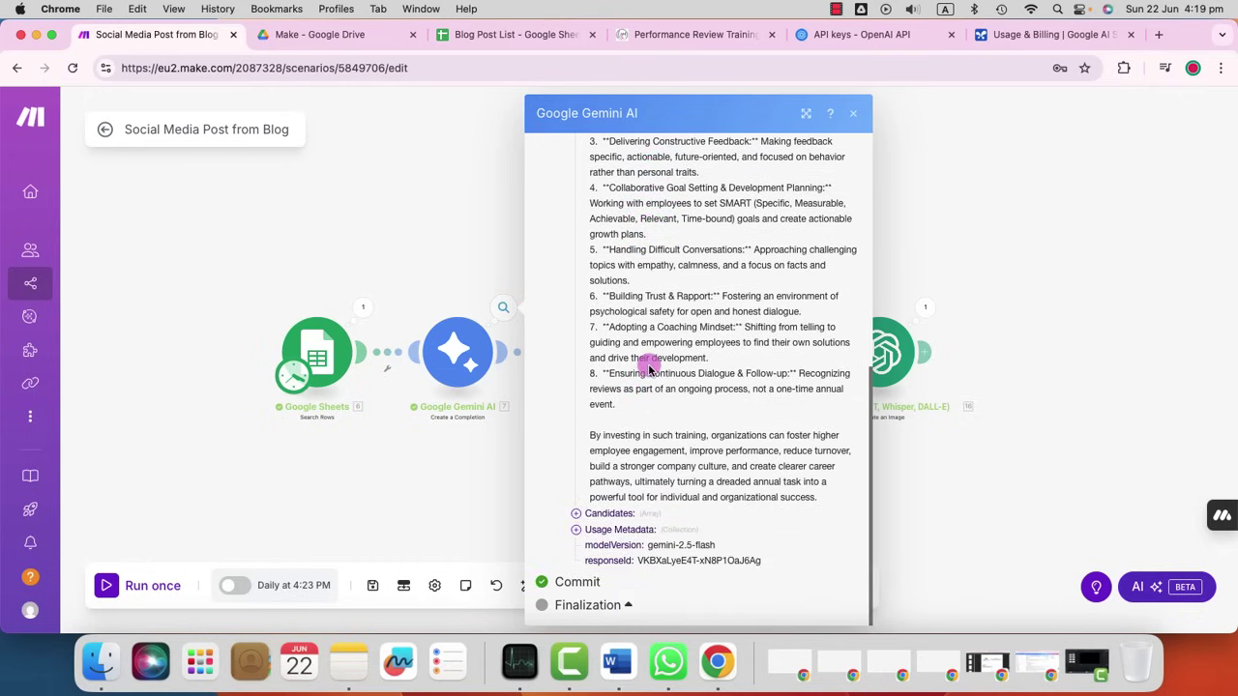
scroll(648, 368, up, 10)
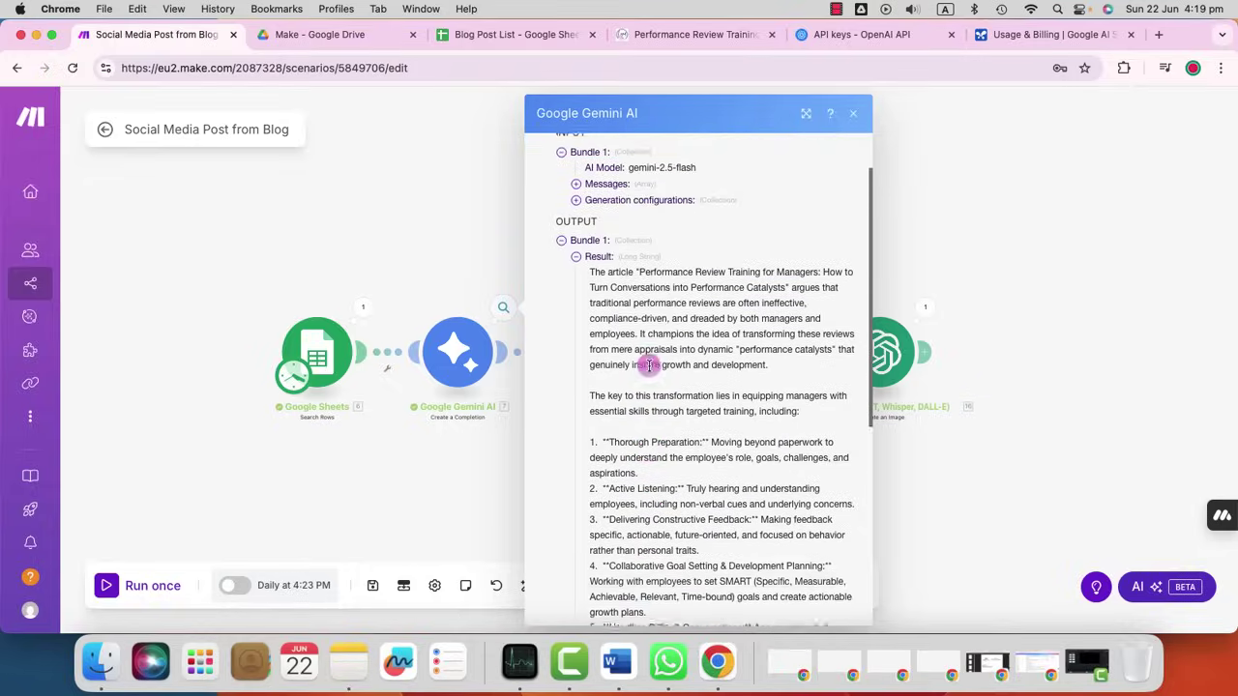
click(854, 121)
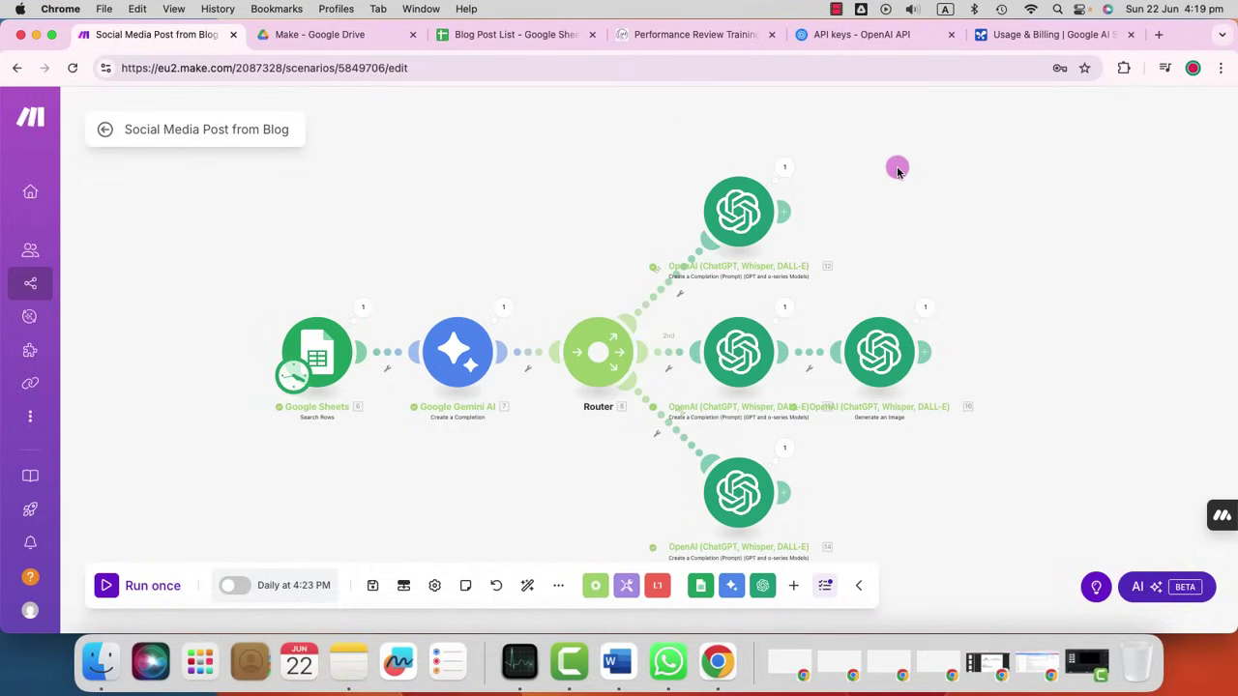
Read the generated post in the first route's OpenAI output, under Choices > 1 > Message > Content.
click(788, 171)
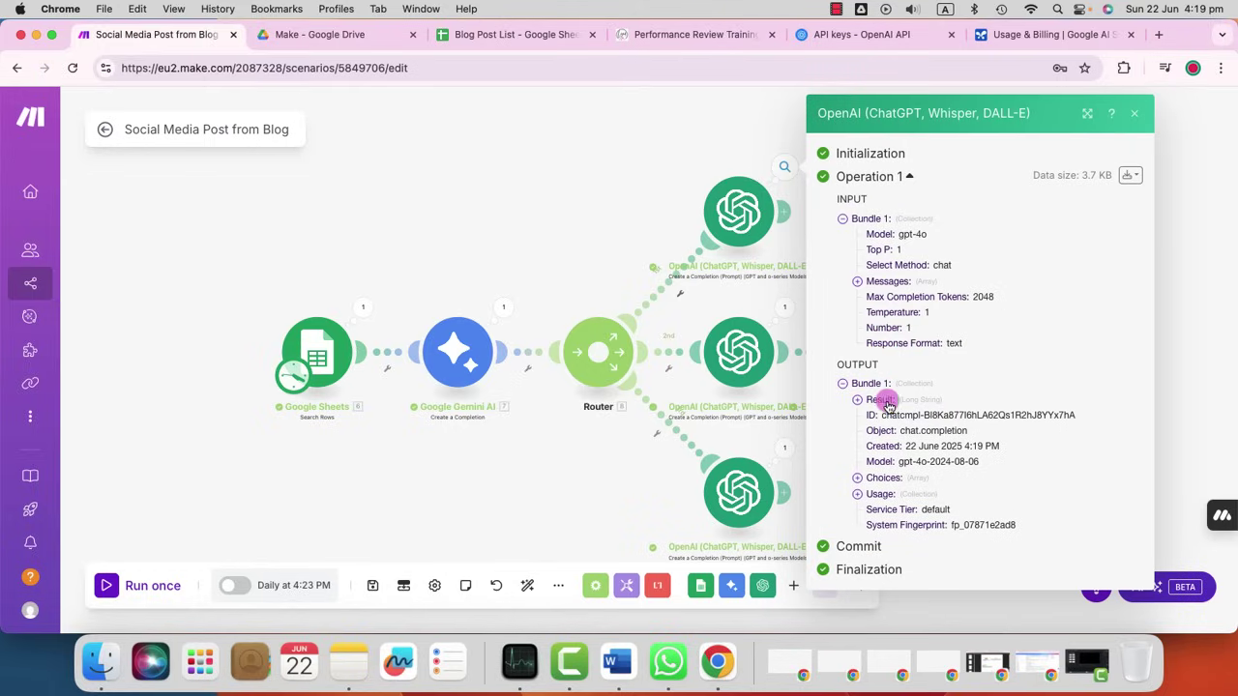
click(858, 479)
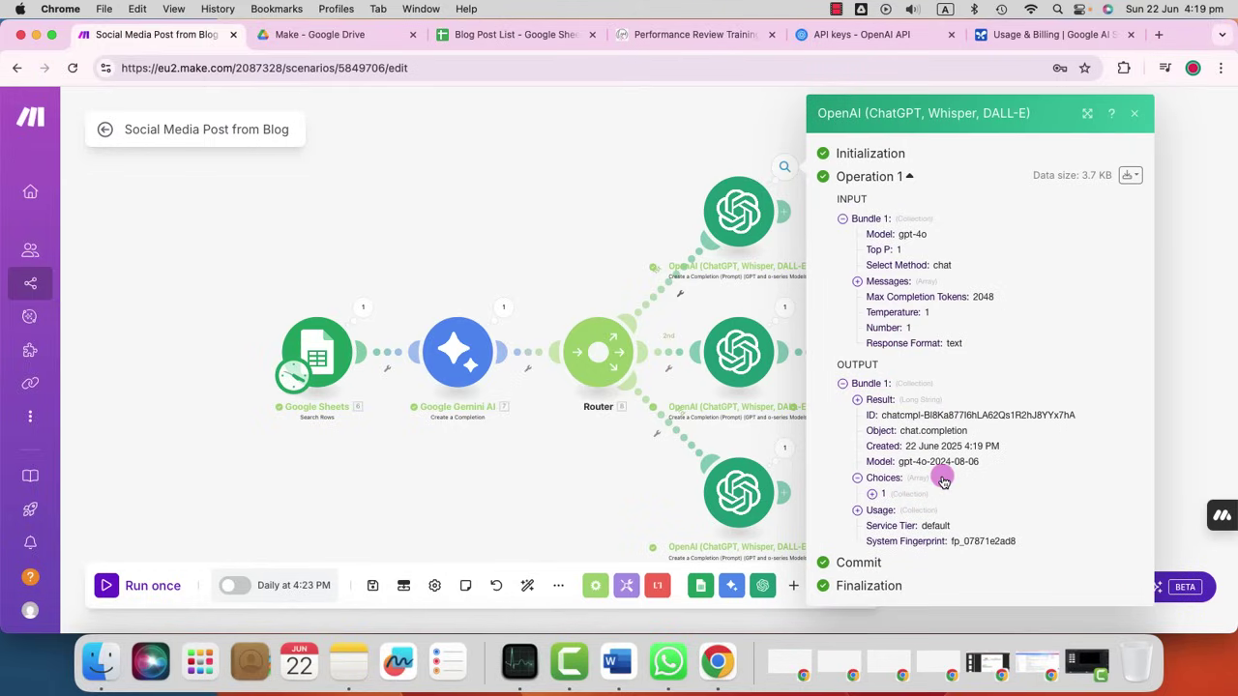
click(874, 497)
scroll(954, 496, down, 1)
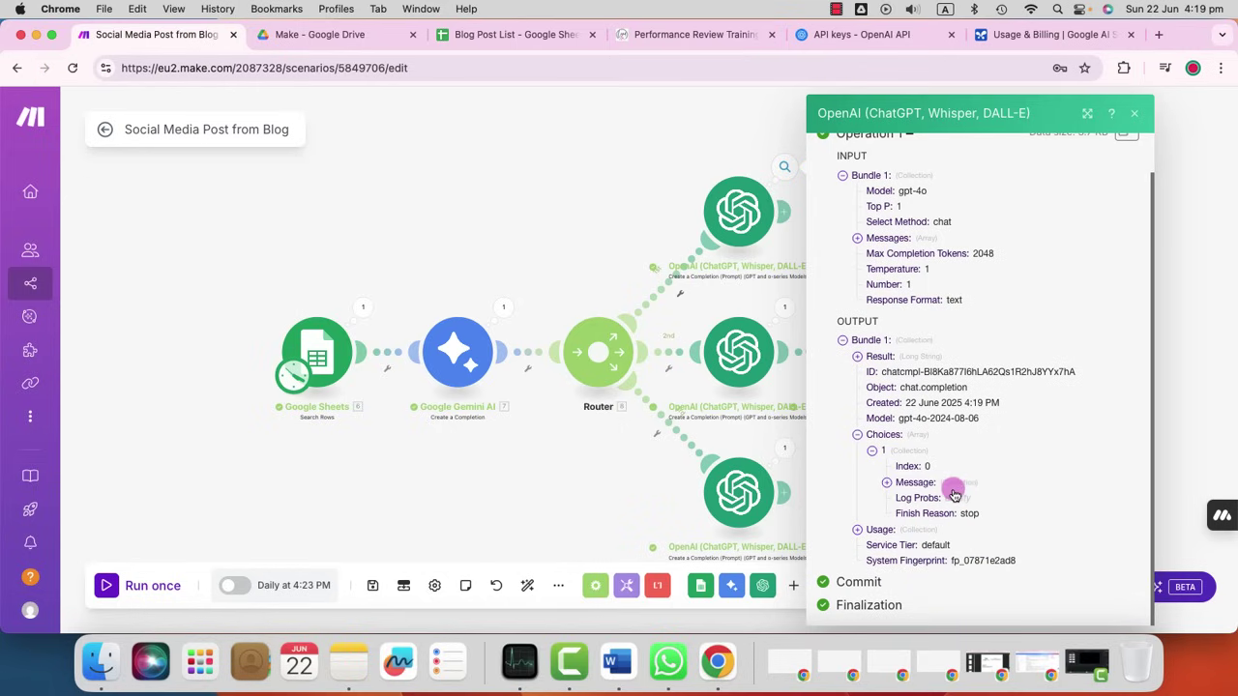
click(888, 483)
scroll(934, 469, down, 1)
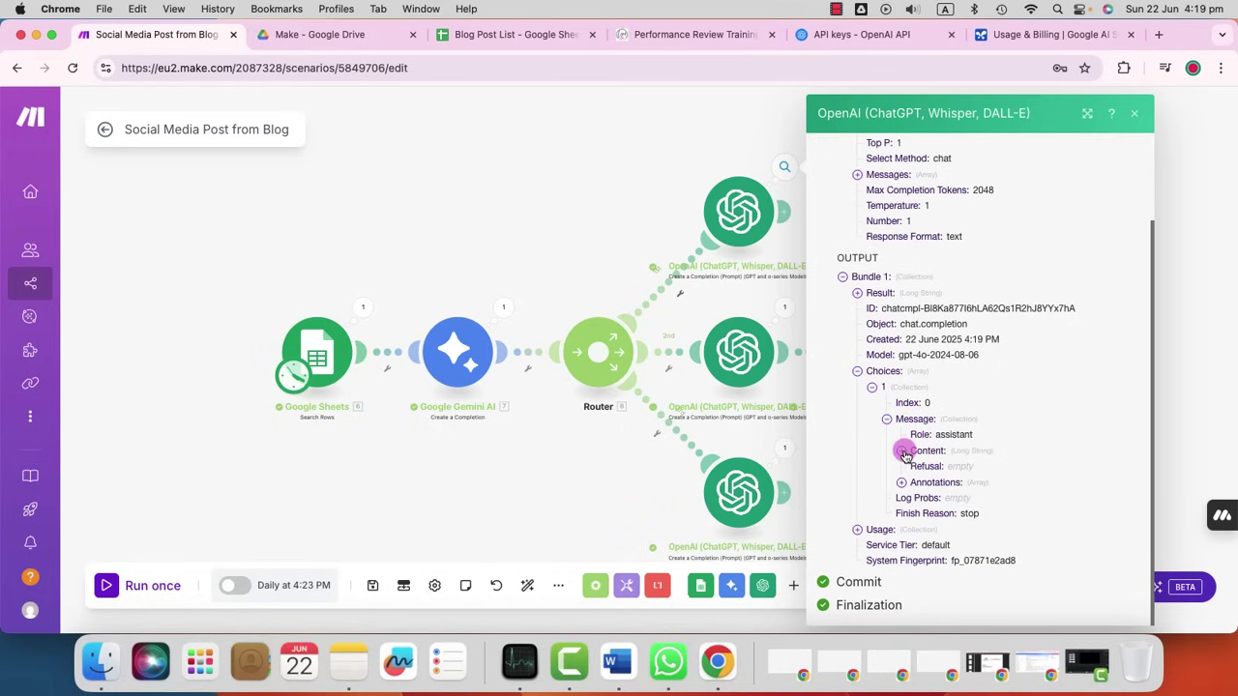
click(902, 451)
scroll(1003, 476, down, 6)
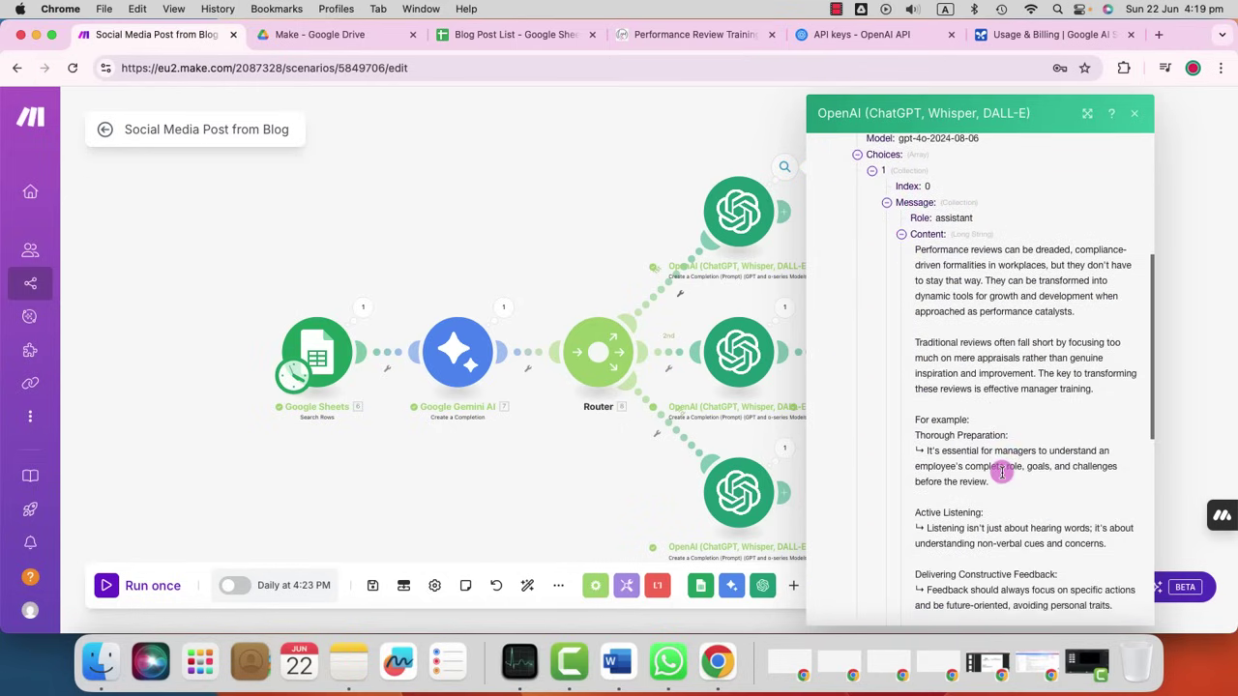
scroll(1003, 473, down, 6)
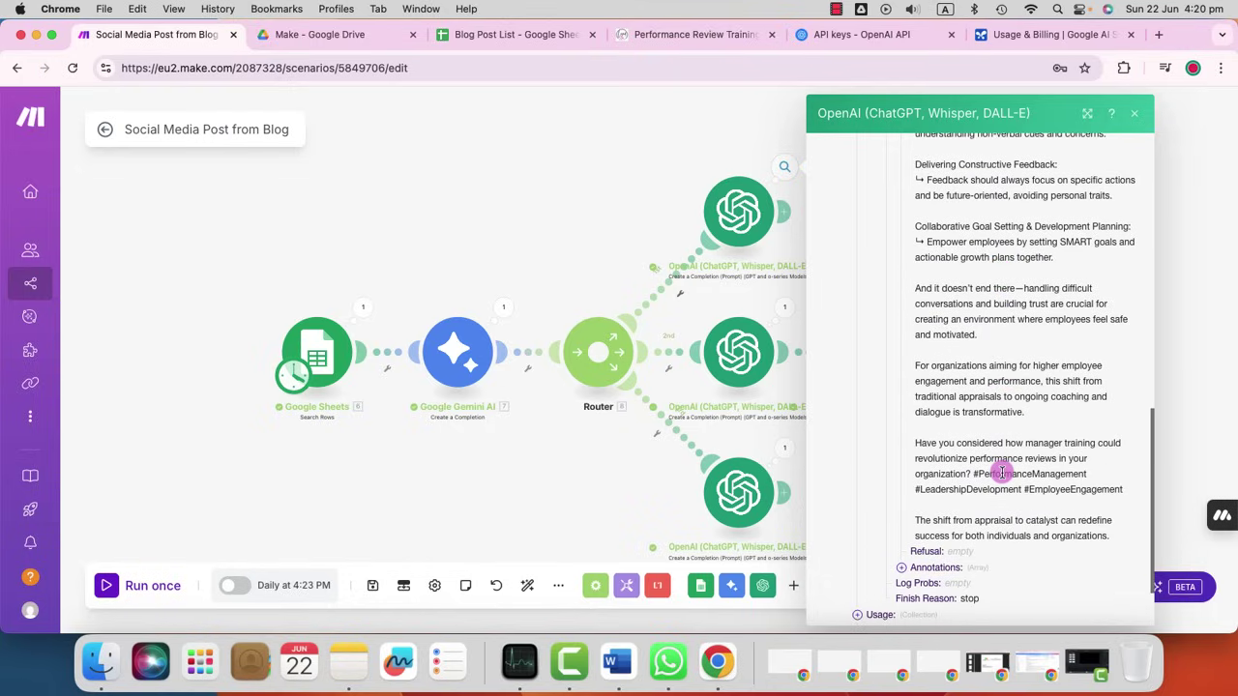
scroll(1003, 472, up, 5)
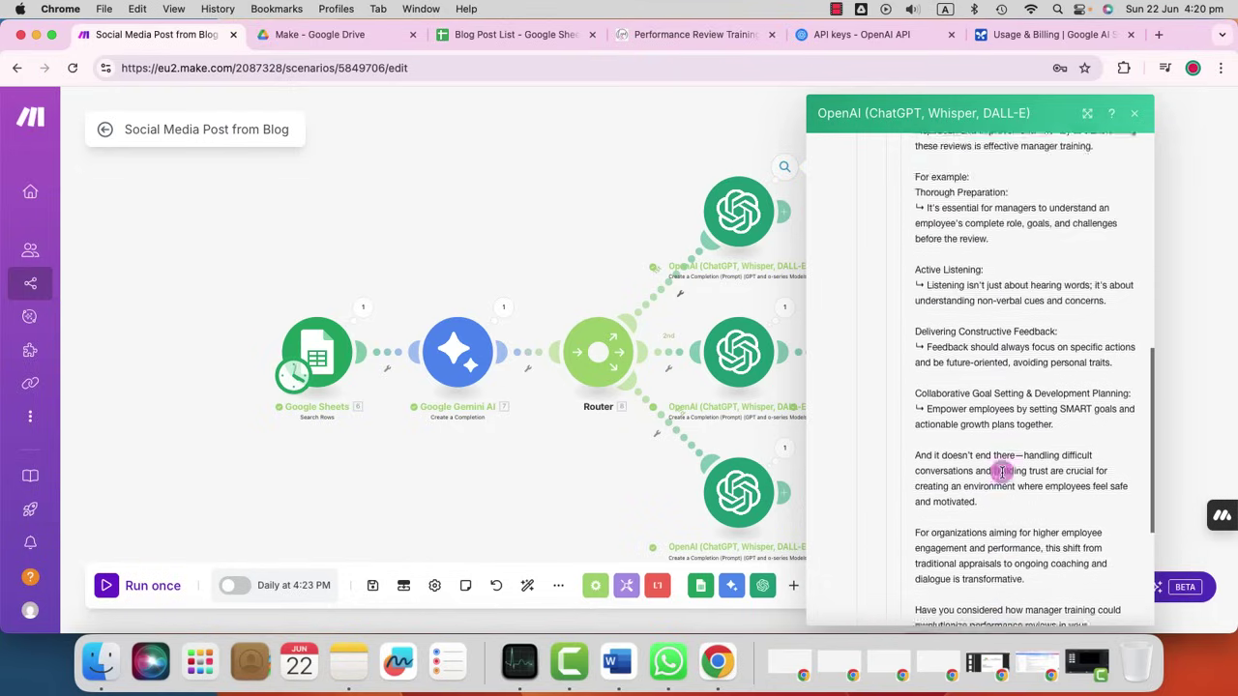
scroll(1003, 472, up, 5)
scroll(1003, 472, down, 2)
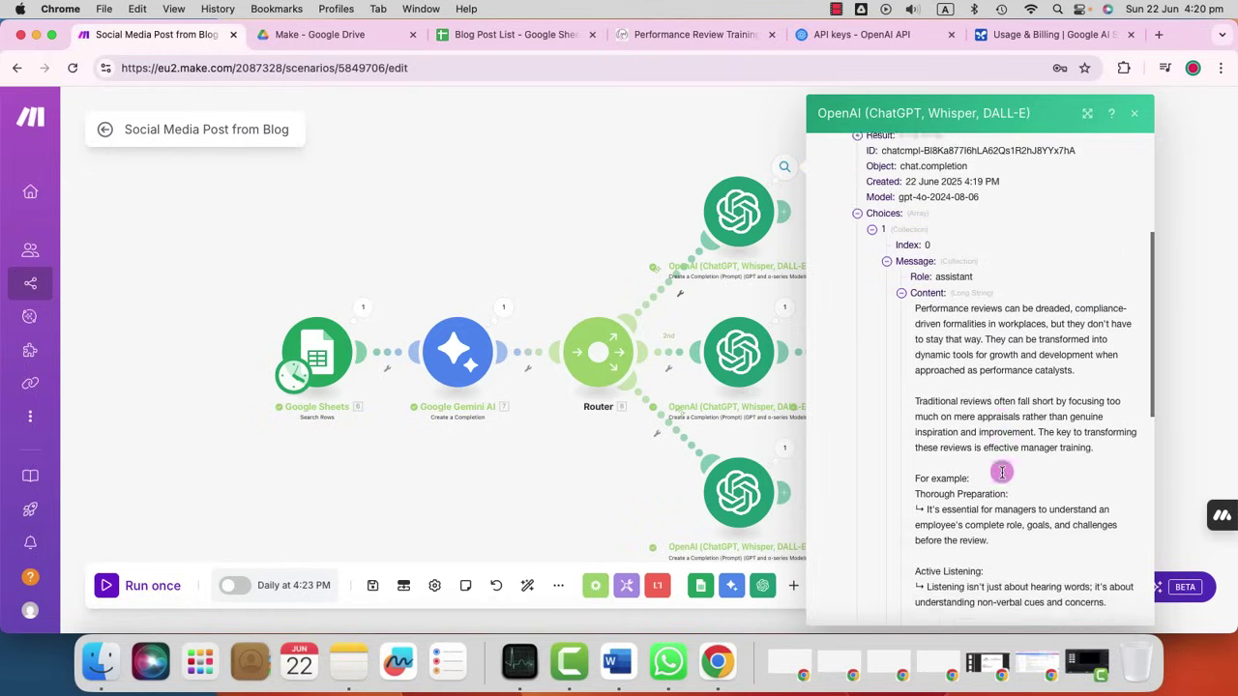
scroll(1003, 472, down, 2)
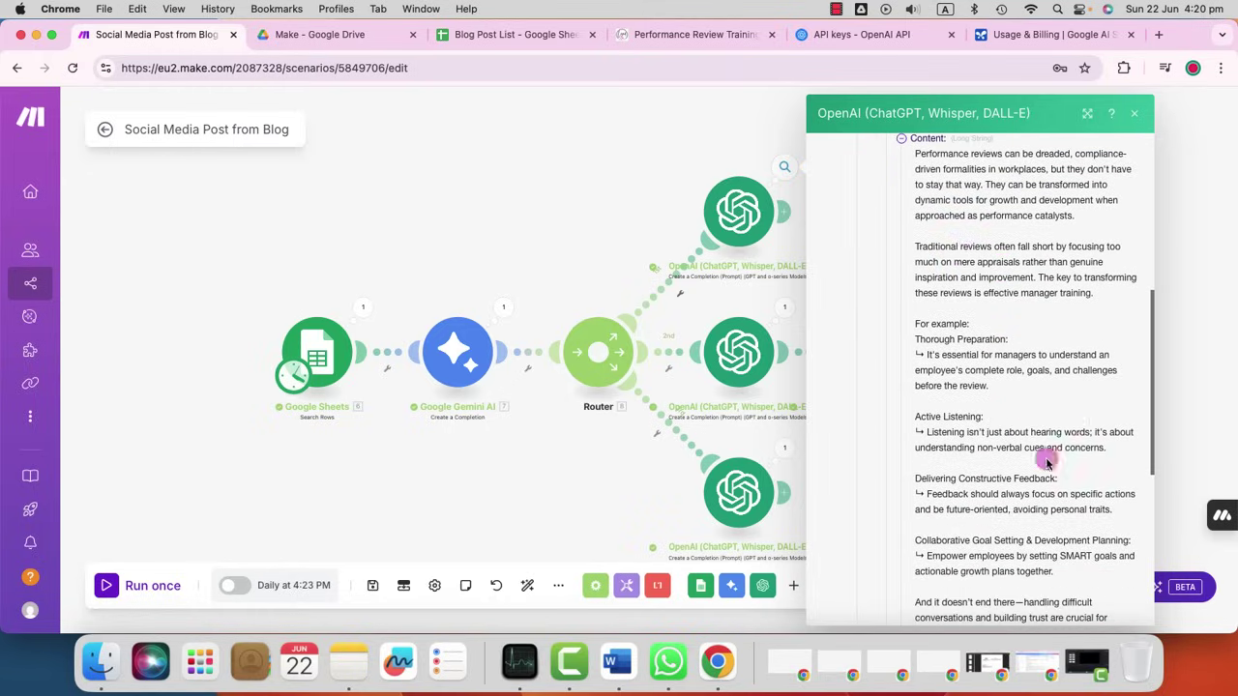
click(1137, 113)
Read the generated post in the second route's OpenAI output, under Choices > 1 > Message > Content.
click(785, 311)
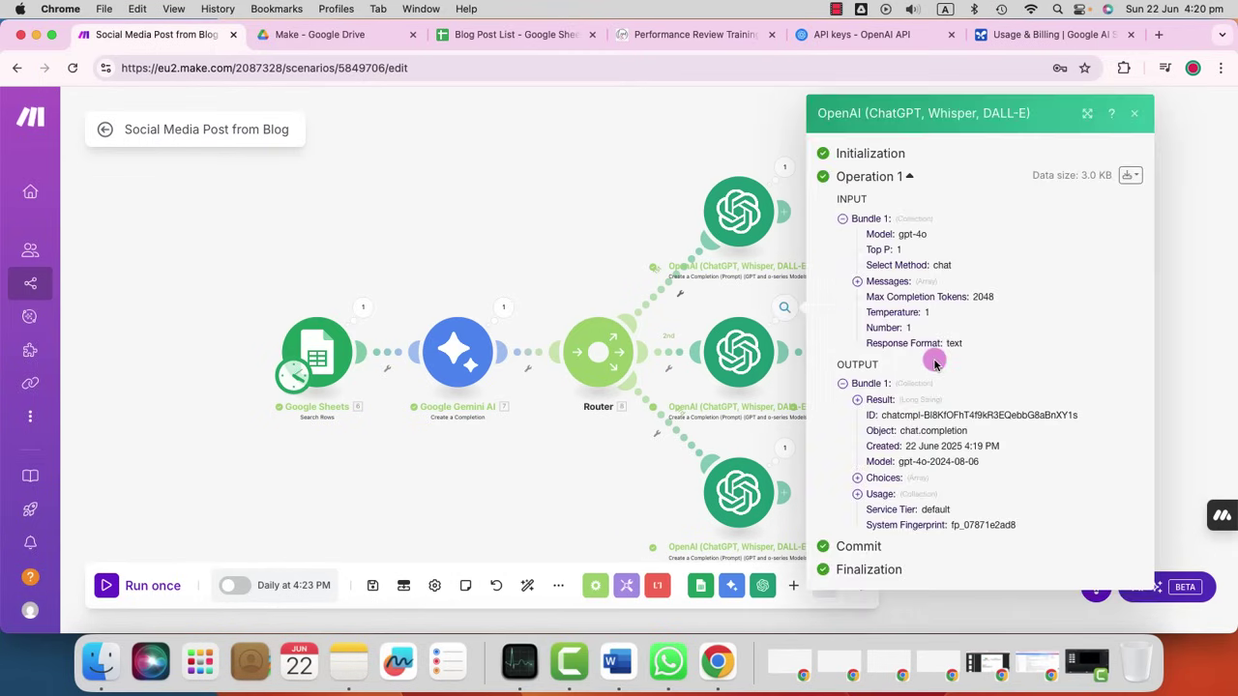
click(858, 479)
click(871, 495)
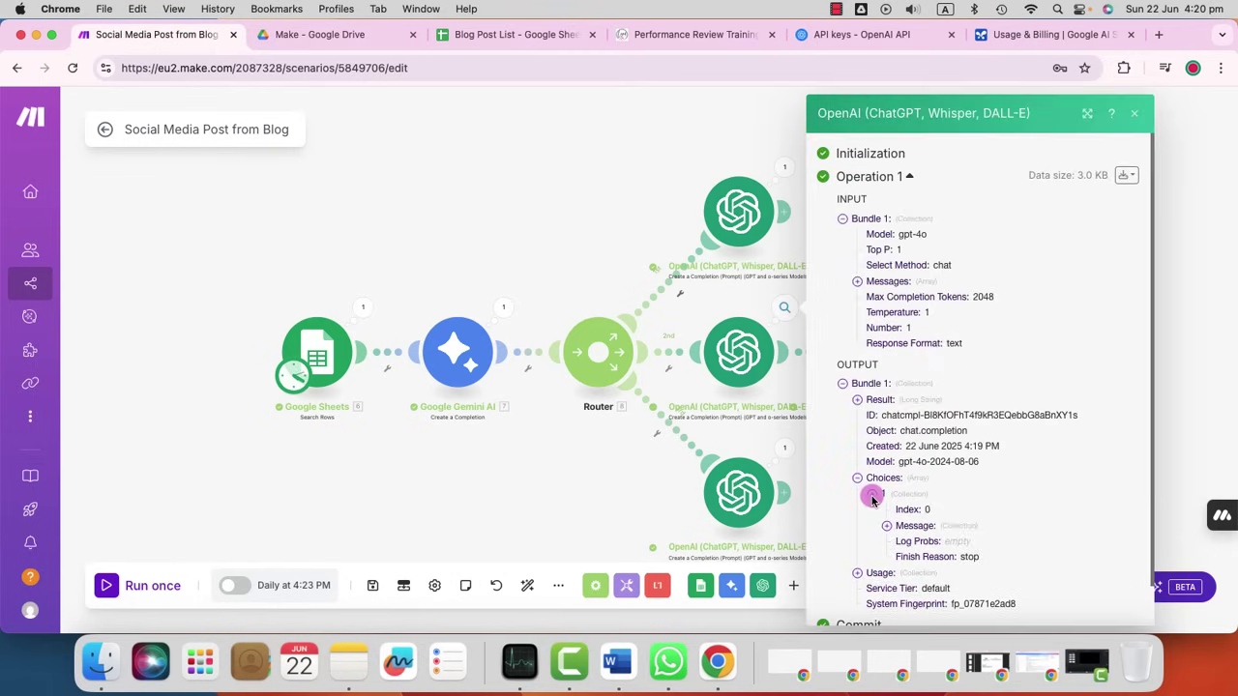
scroll(929, 493, down, 1)
click(889, 483)
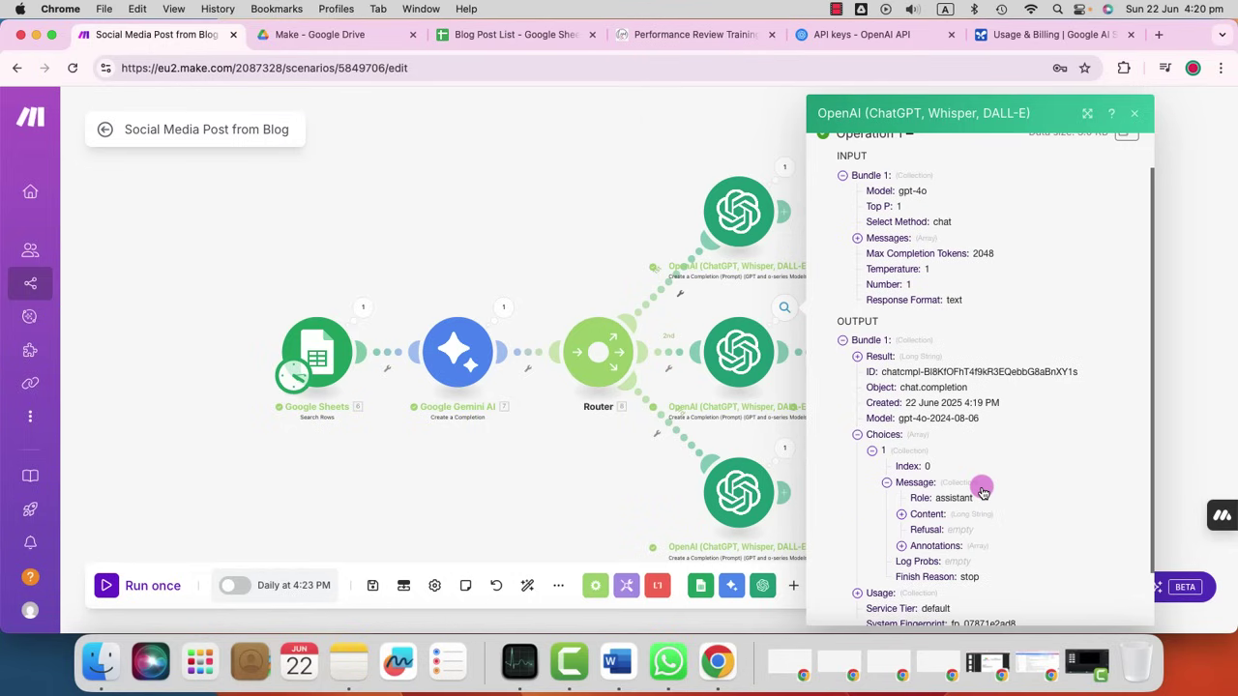
scroll(981, 488, down, 2)
click(906, 457)
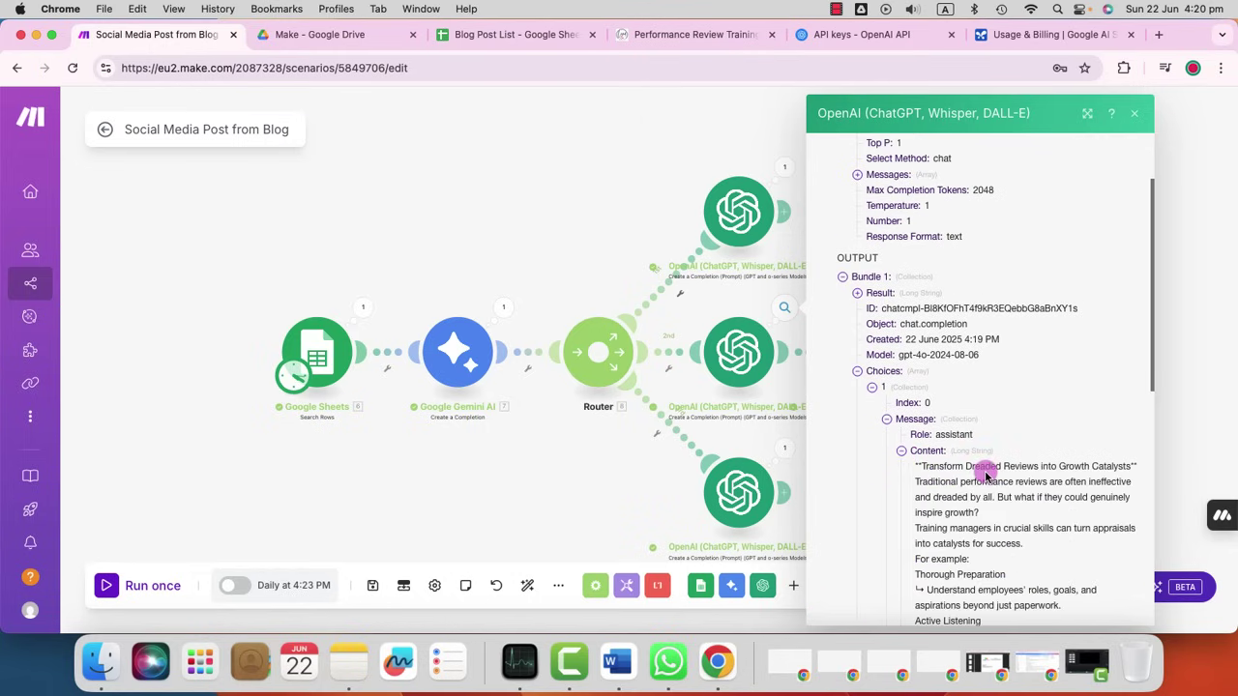
scroll(977, 469, down, 5)
scroll(986, 474, down, 7)
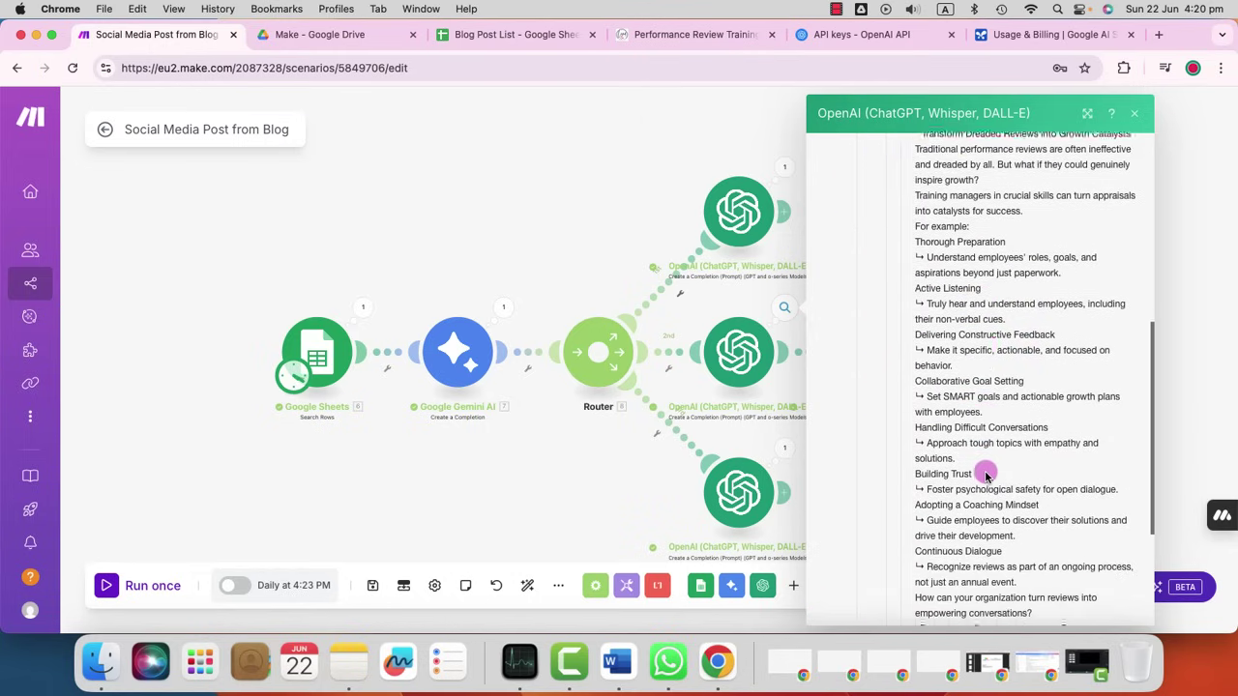
scroll(987, 474, up, 5)
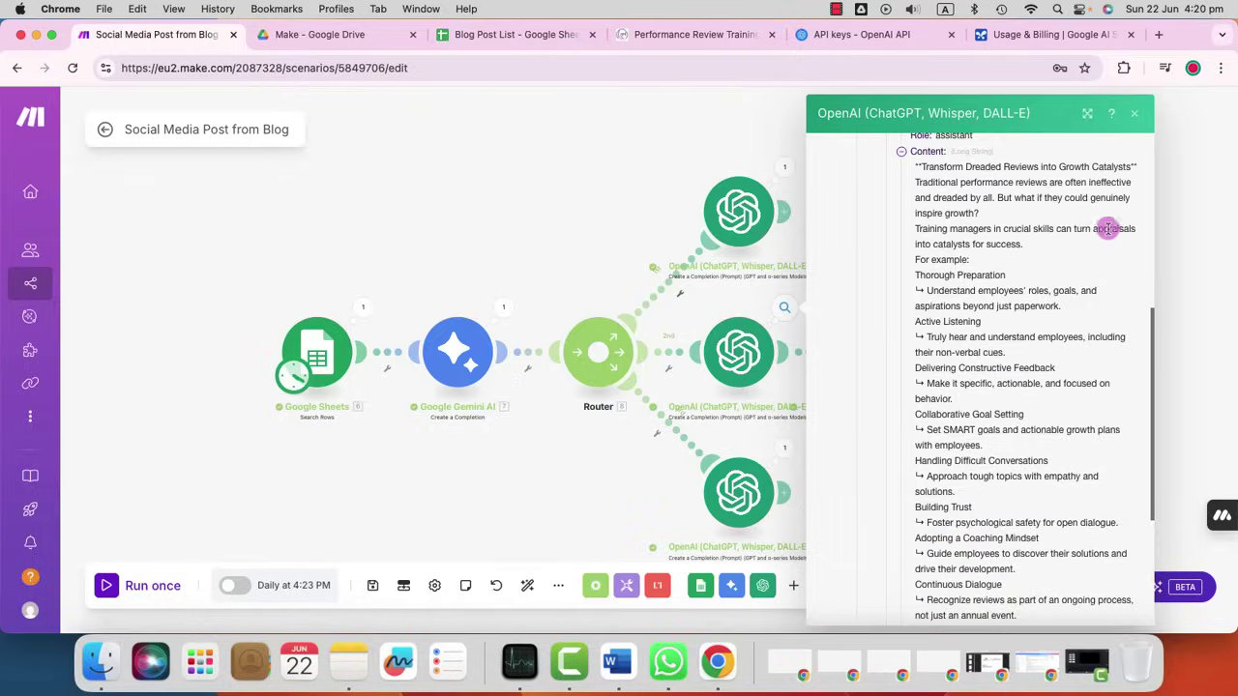
click(1138, 127)
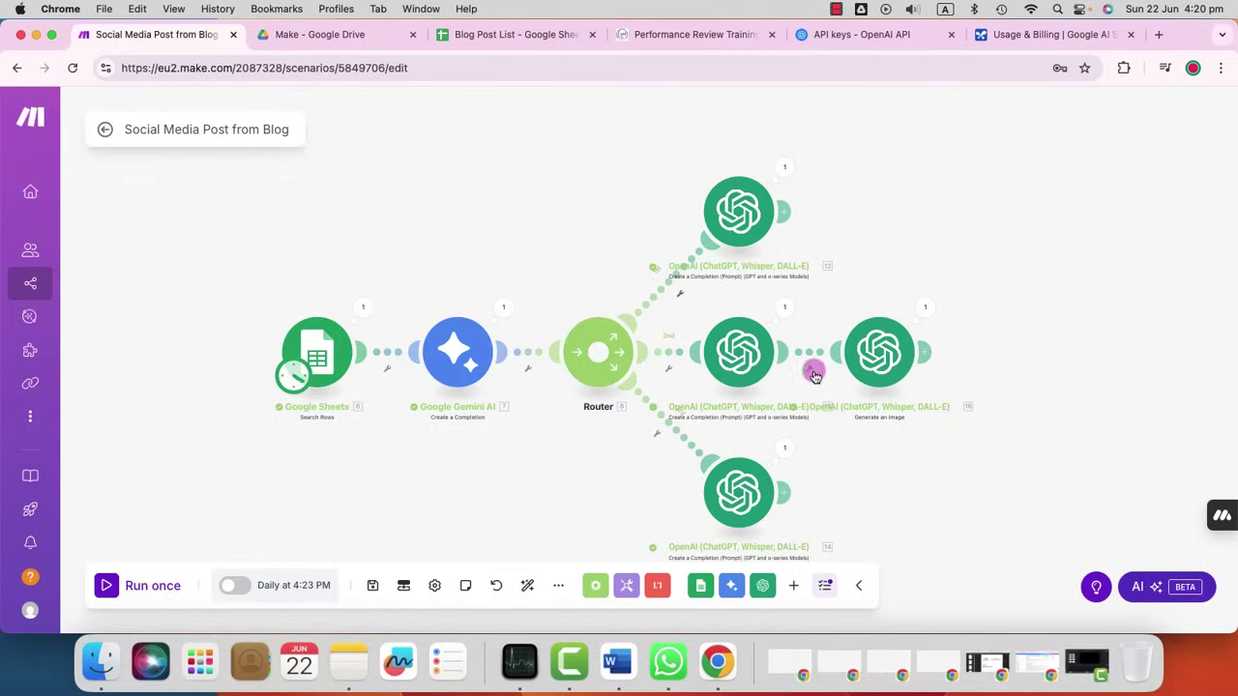
Expand the Data output of the Generate an Image module and open its image URL in a new browser tab.
click(925, 312)
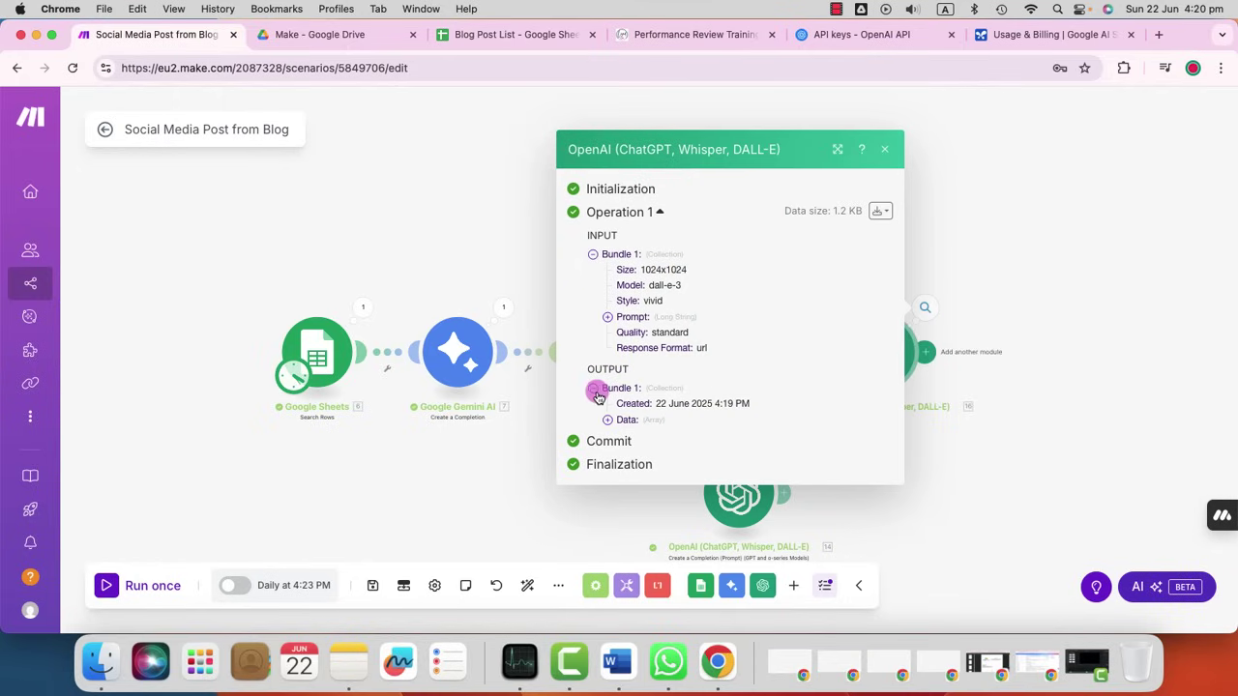
click(609, 420)
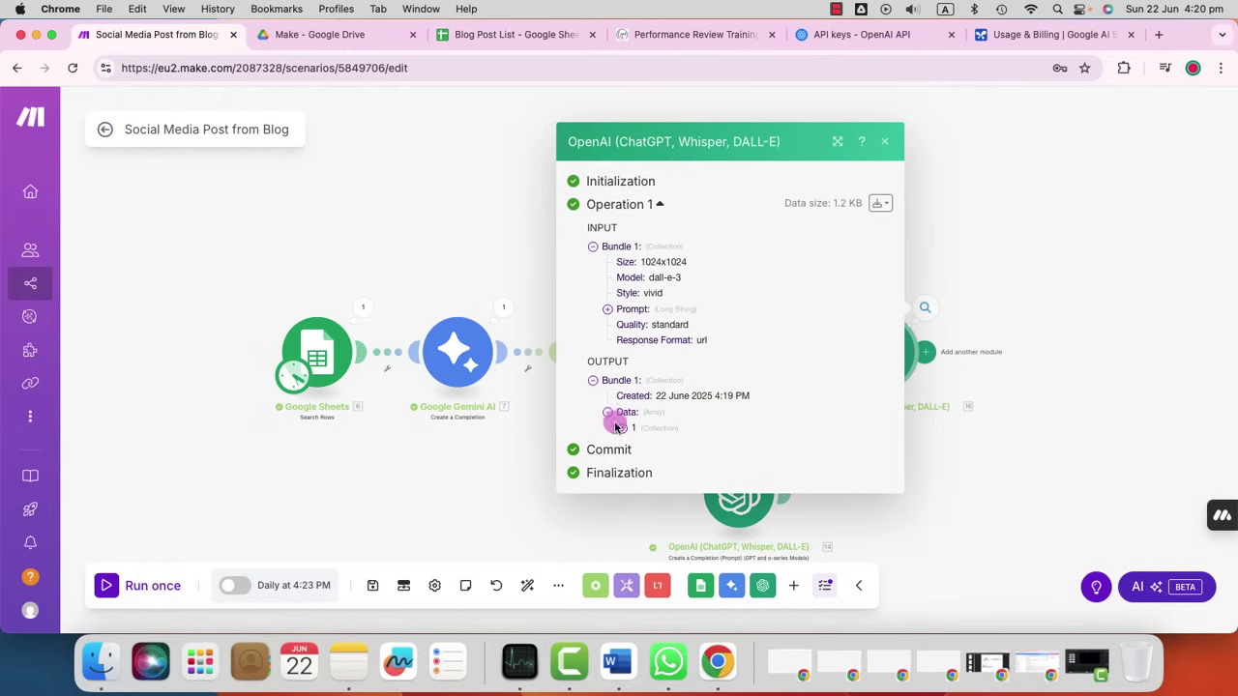
click(622, 428)
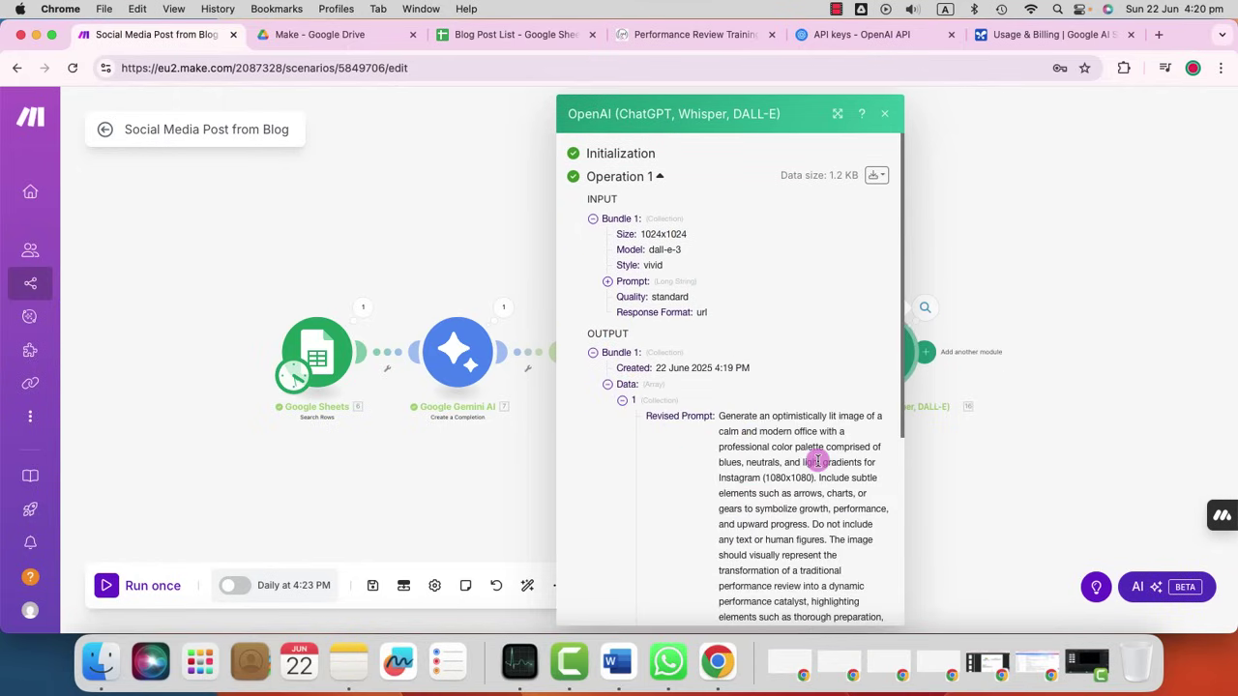
scroll(817, 462, down, 6)
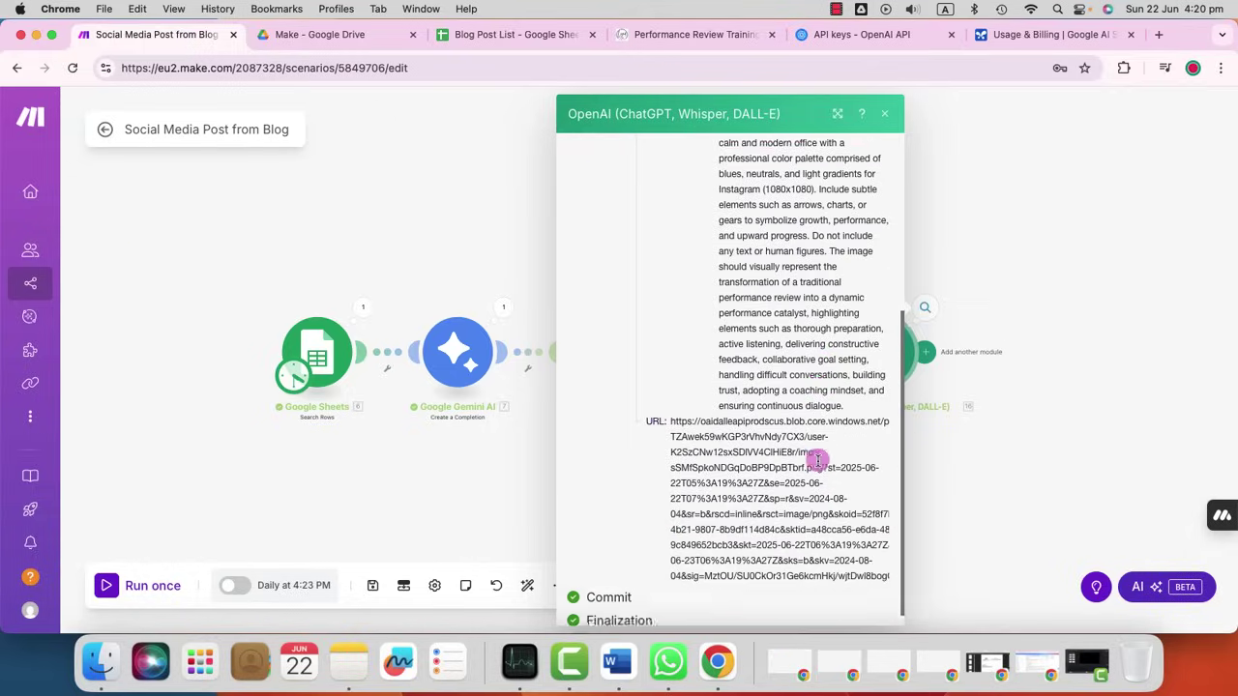
drag(678, 414, 830, 514)
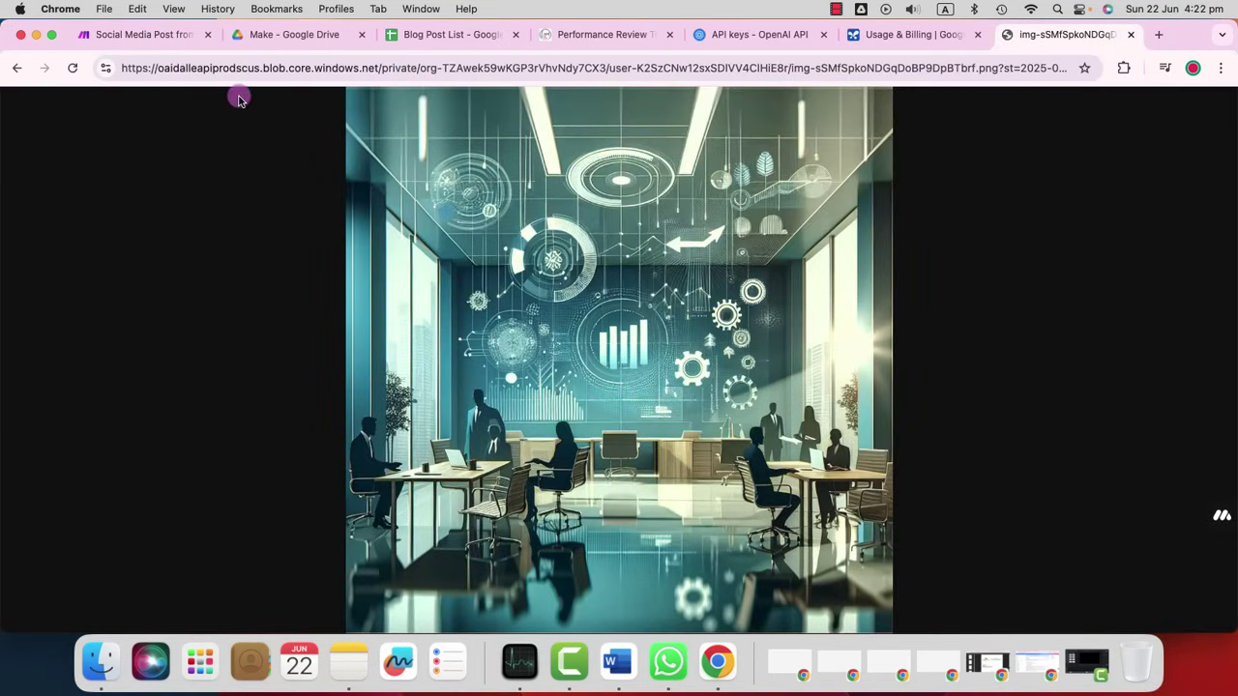
Return to the Make scenario and add a Facebook Pages Create a Post module after the first route's OpenAI module.
click(104, 37)
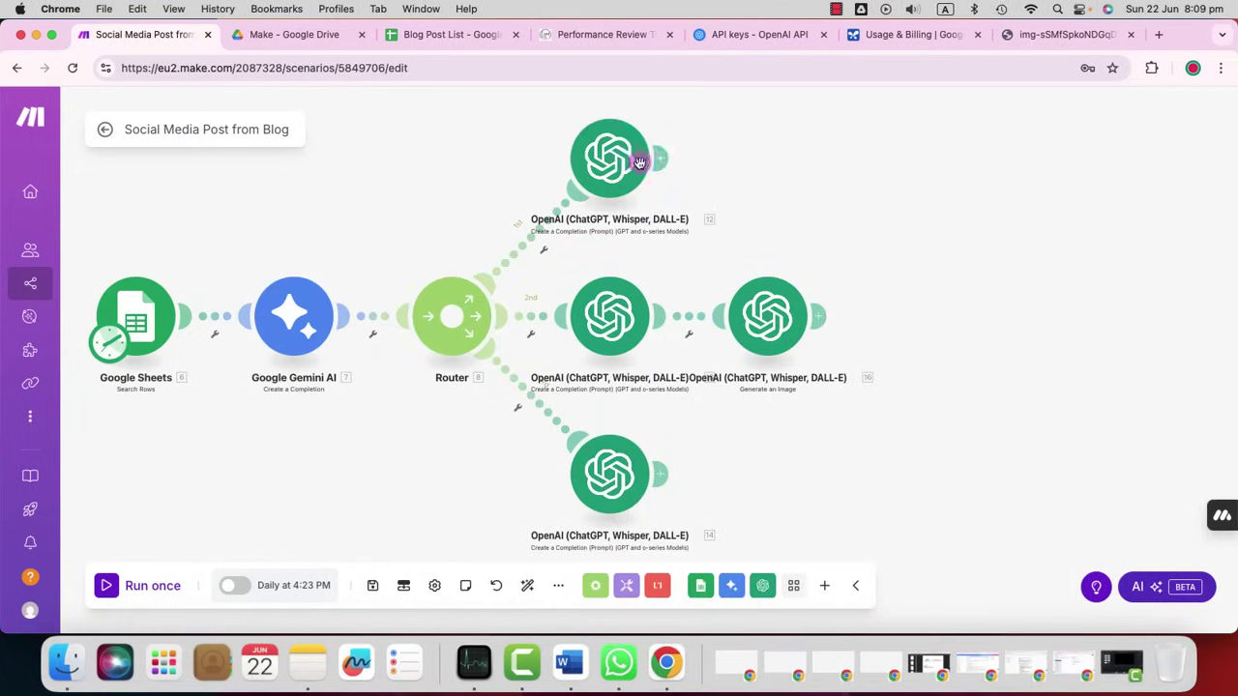
scroll(698, 192, up, 5)
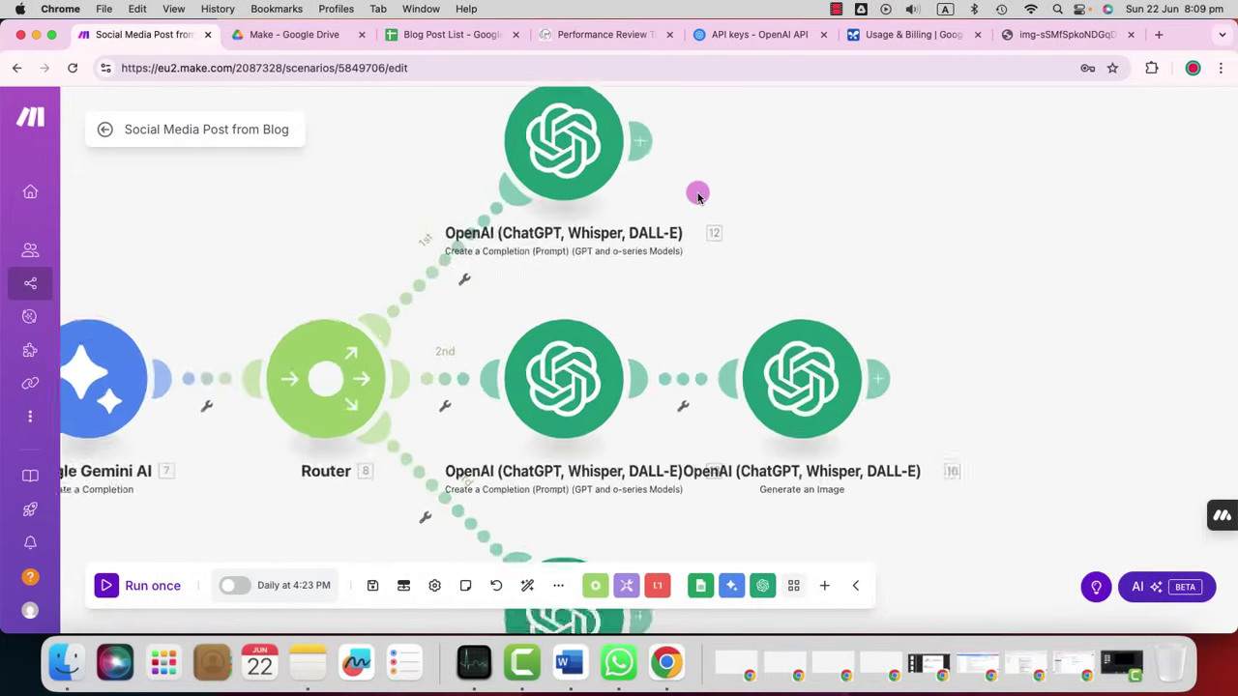
click(652, 230)
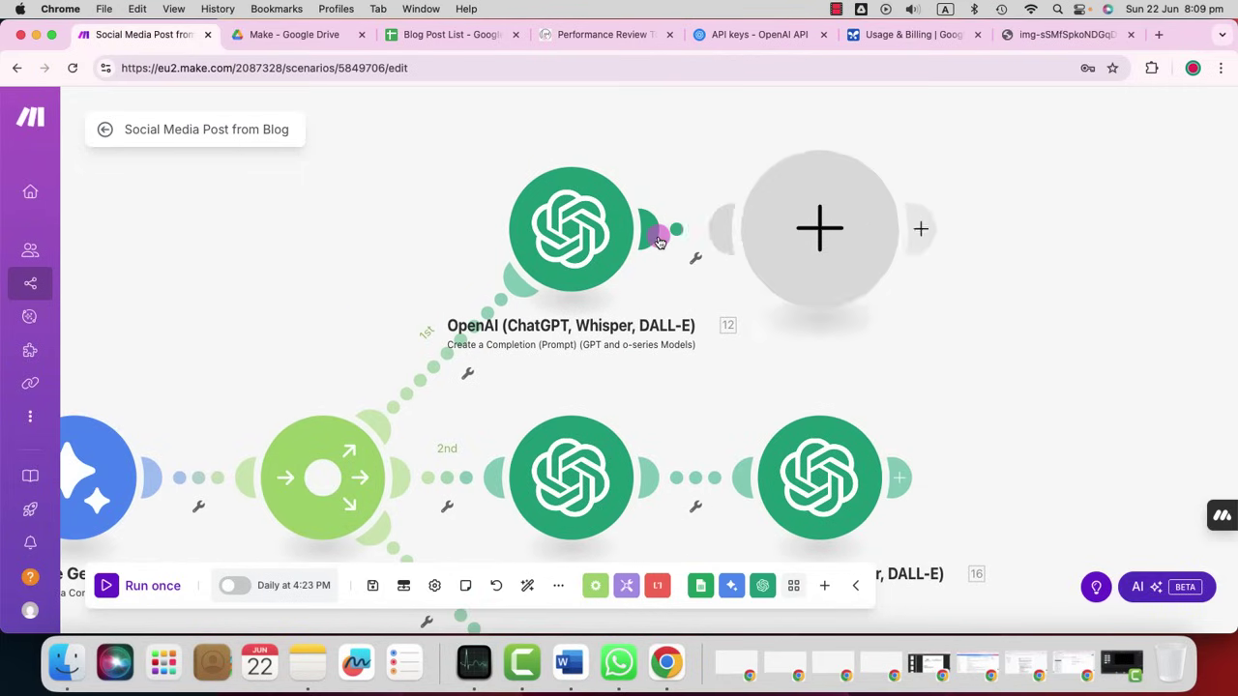
click(972, 475)
text(face)
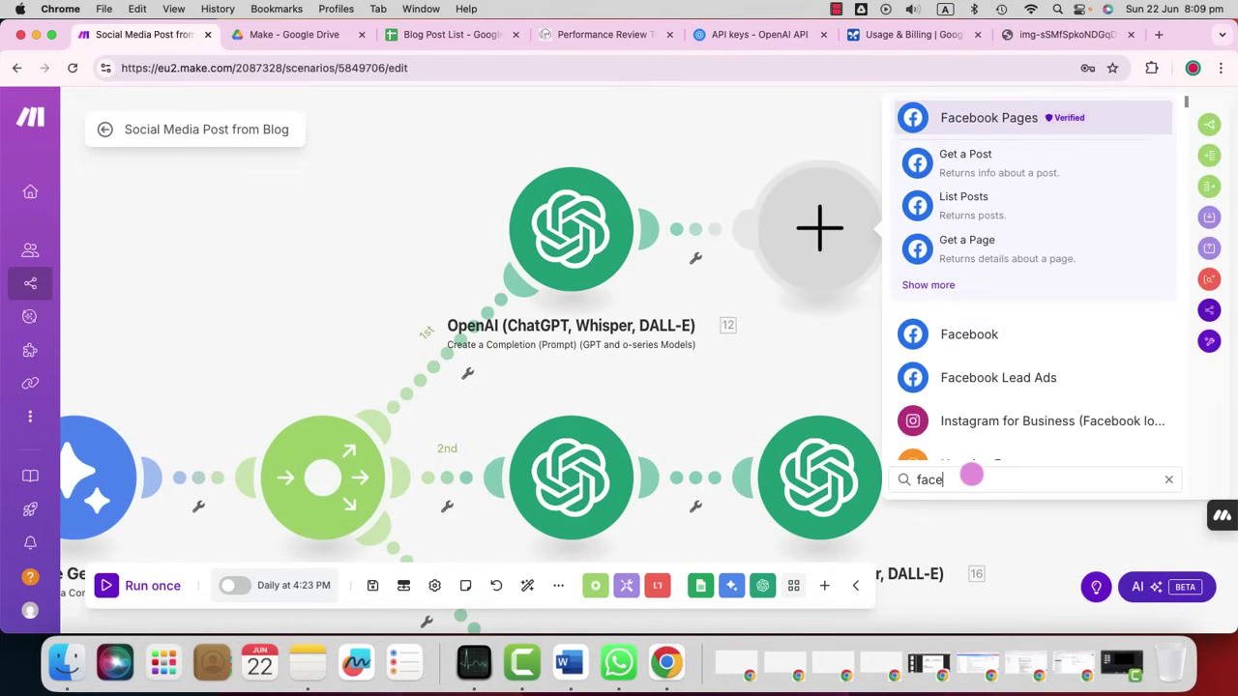
click(952, 120)
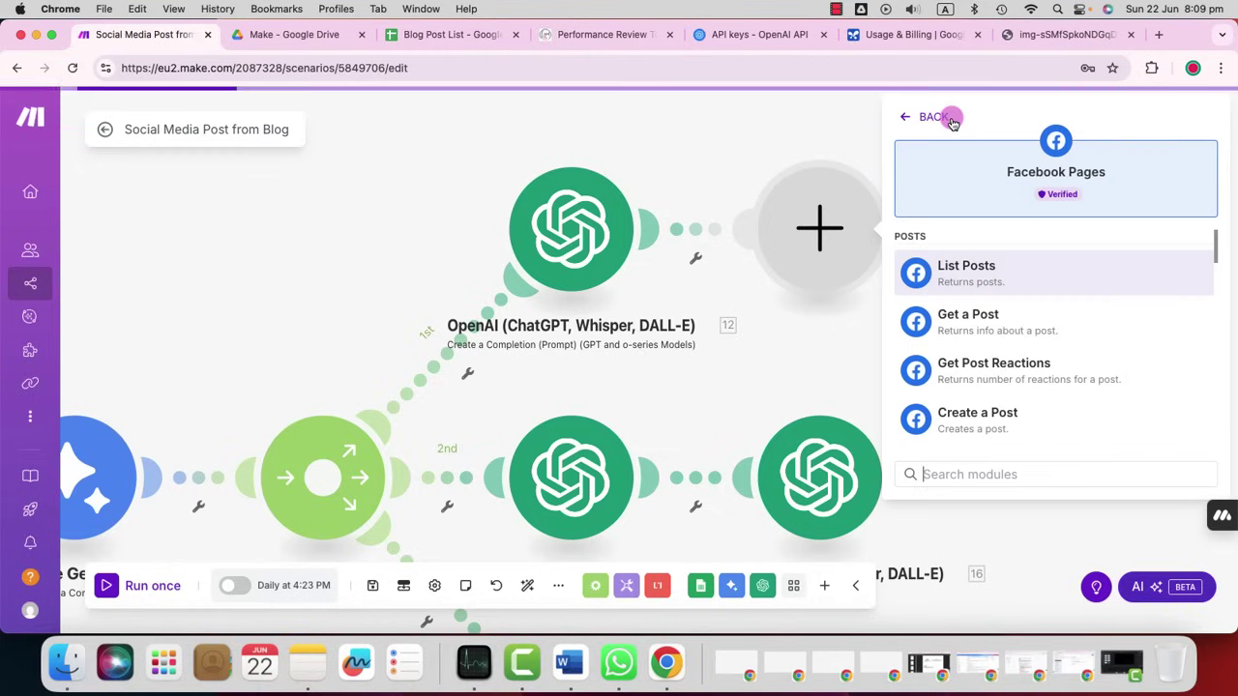
click(981, 416)
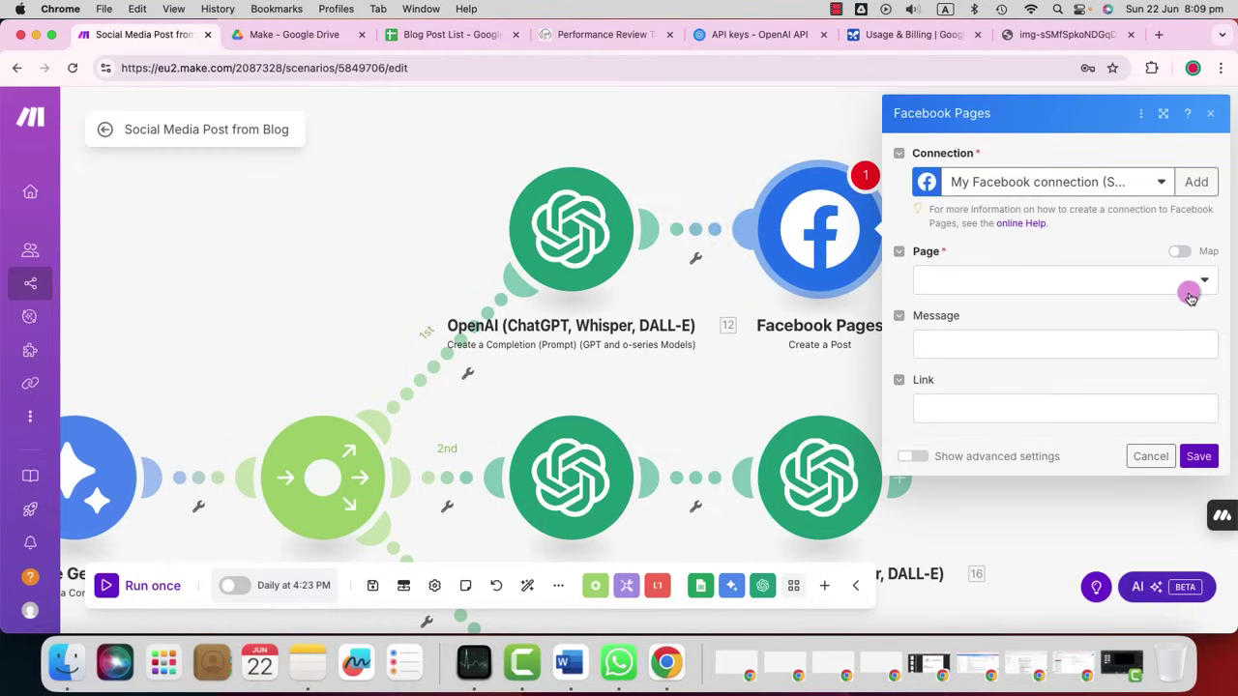
Set the Facebook post's page to Lead and Inspire, map its message to the OpenAI Choices[] Message Content, and save the module.
click(1209, 283)
click(1014, 336)
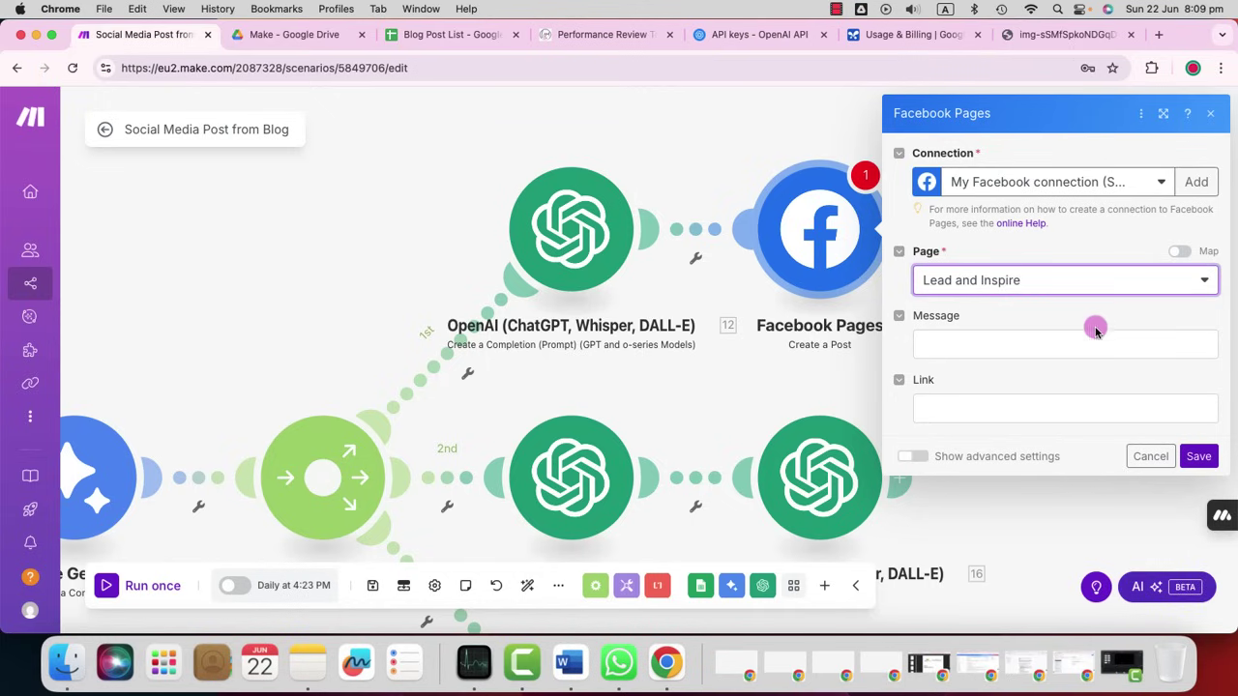
click(1052, 342)
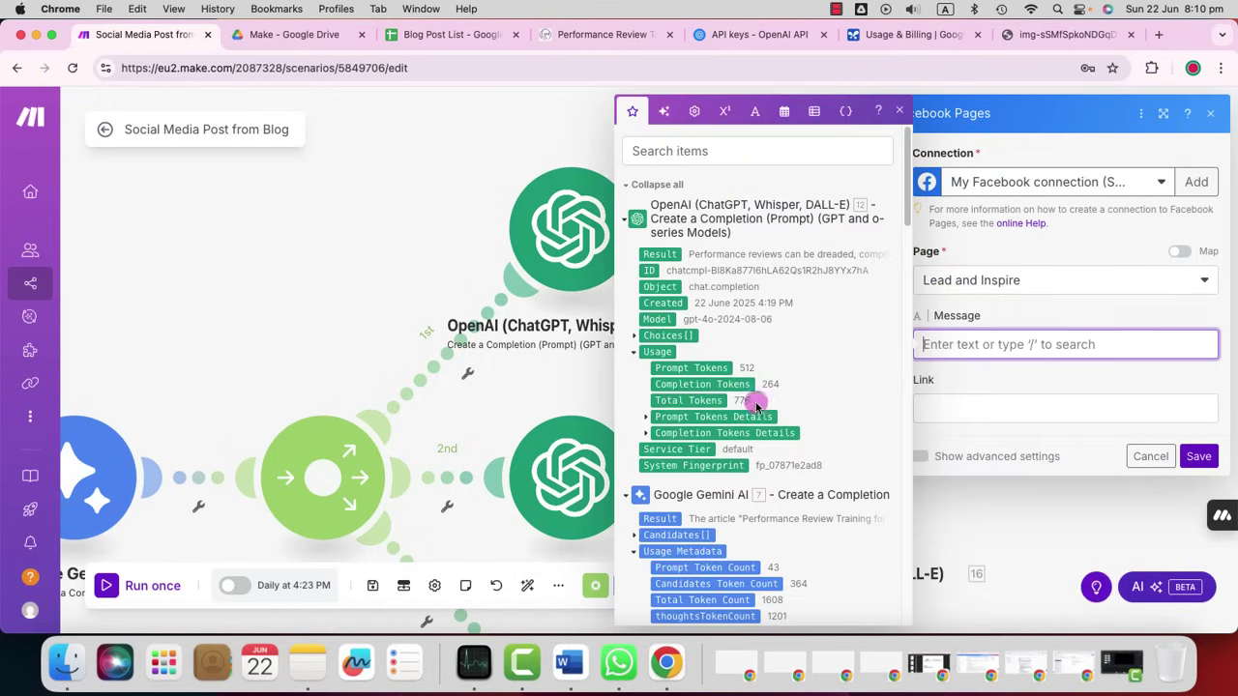
scroll(754, 402, down, 3)
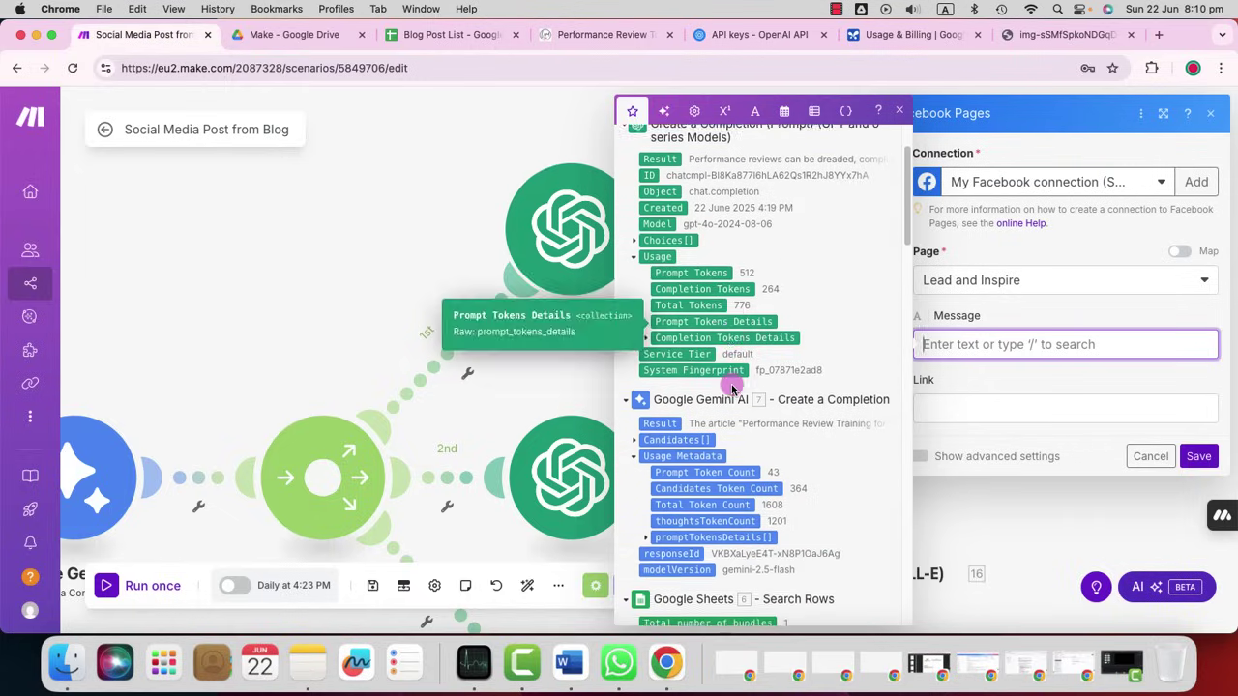
scroll(733, 387, up, 3)
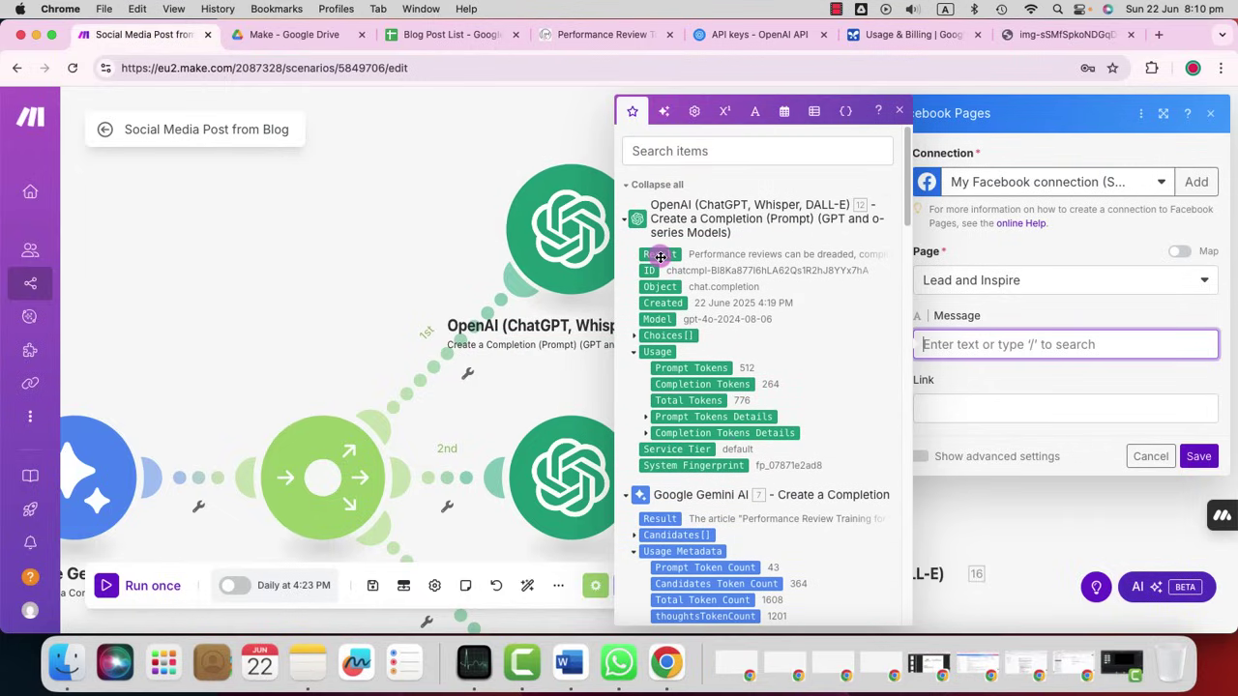
click(635, 336)
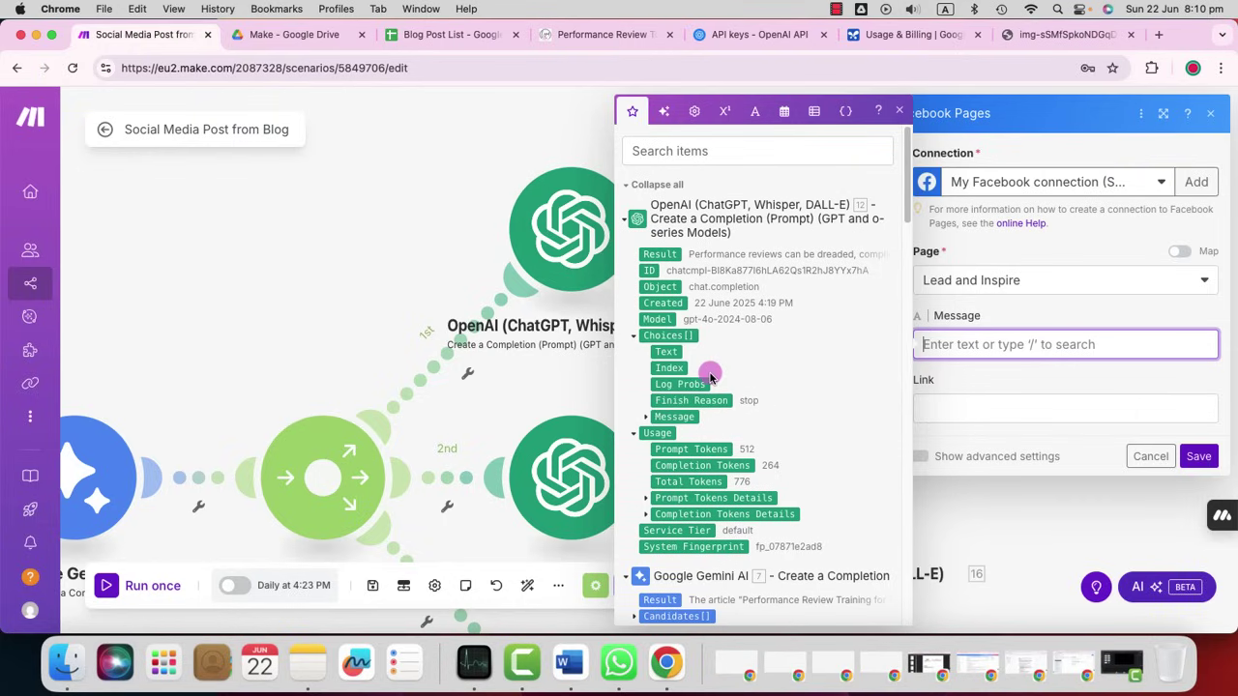
scroll(710, 378, down, 2)
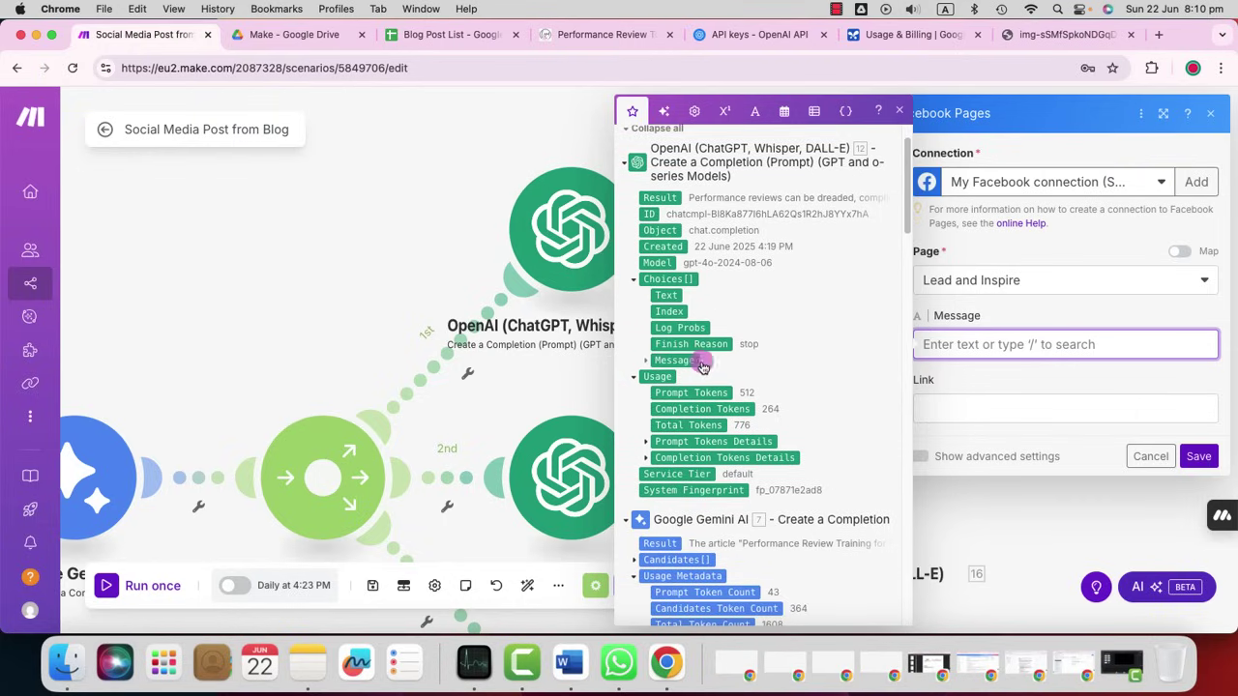
click(704, 360)
scroll(699, 366, down, 1)
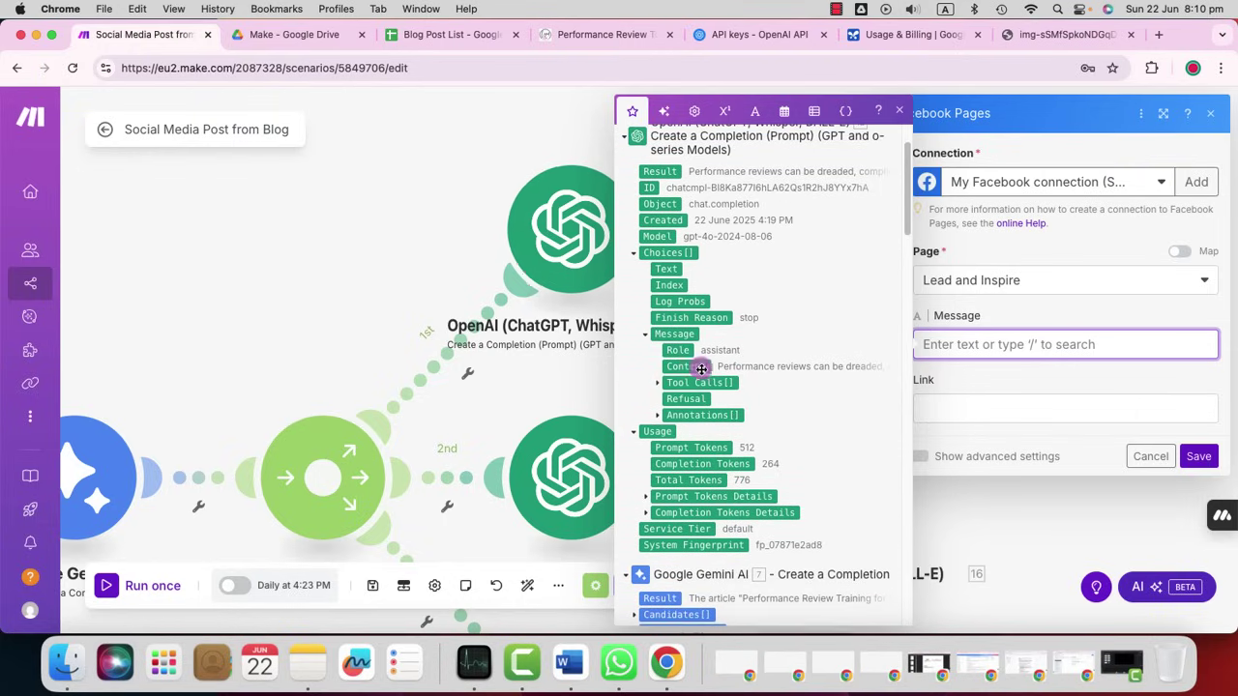
click(698, 367)
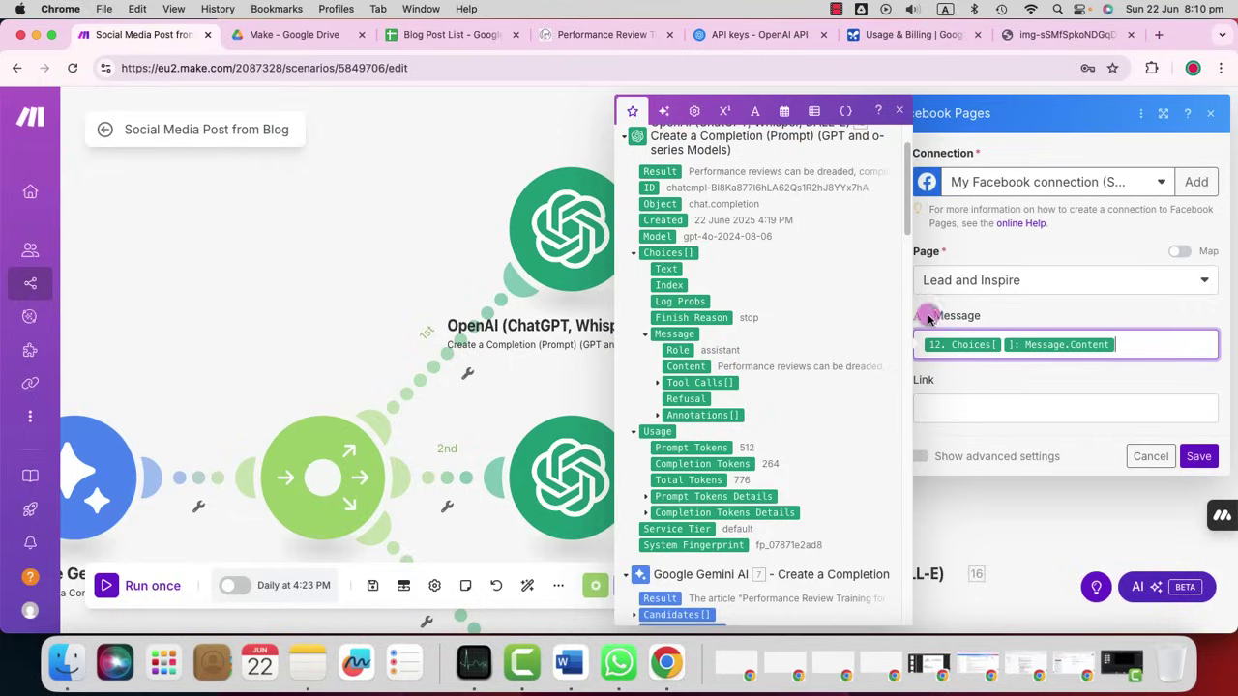
click(958, 383)
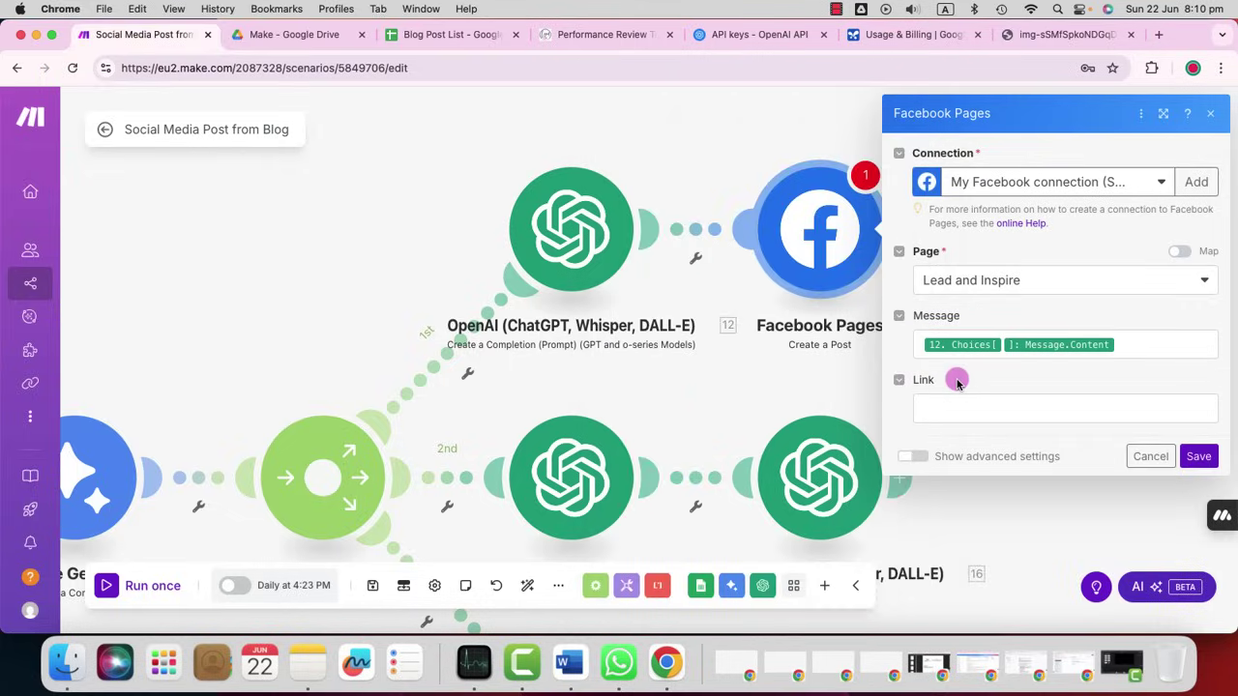
click(1199, 458)
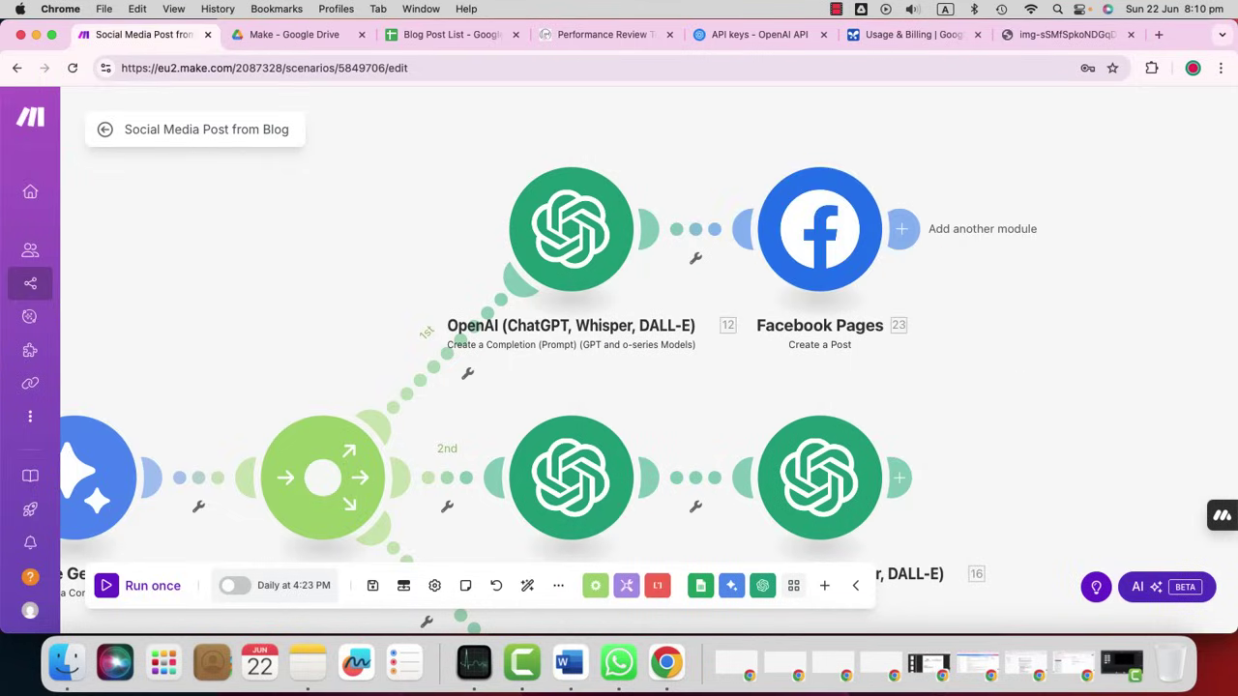
Check the Instagram photo post module's page and its Photo URL mapping against the Data[] URL of the Generate an Image output.
scroll(764, 340, down, 5)
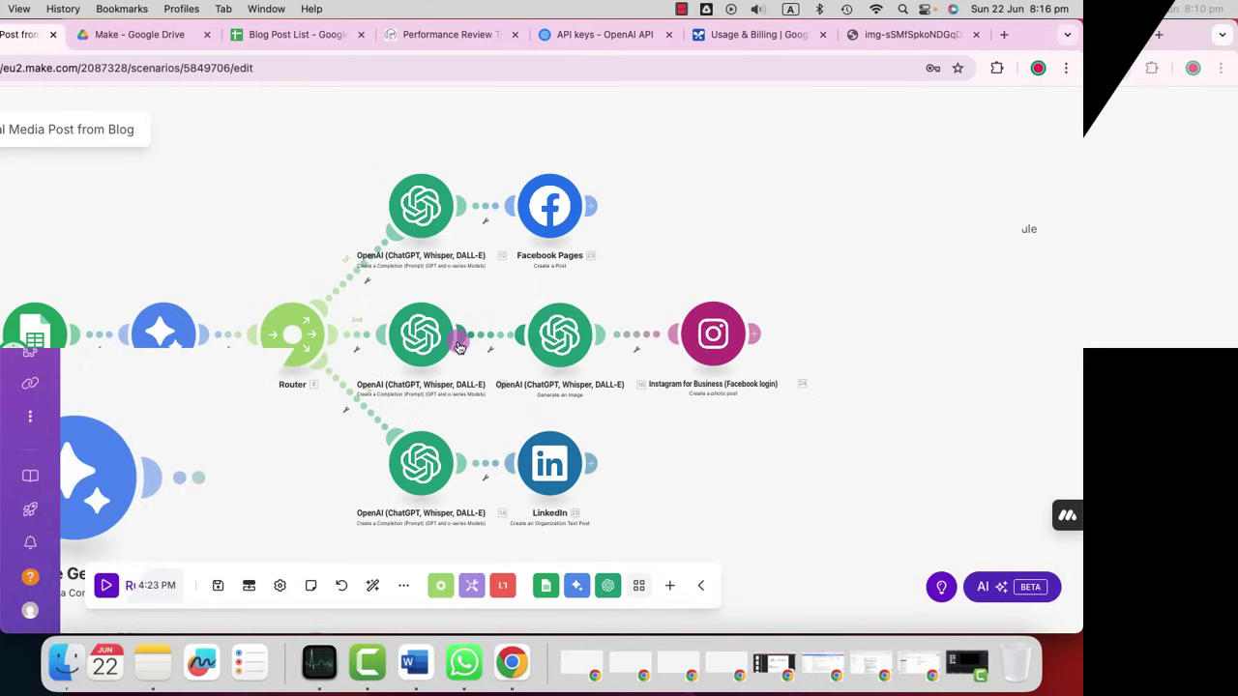
click(716, 336)
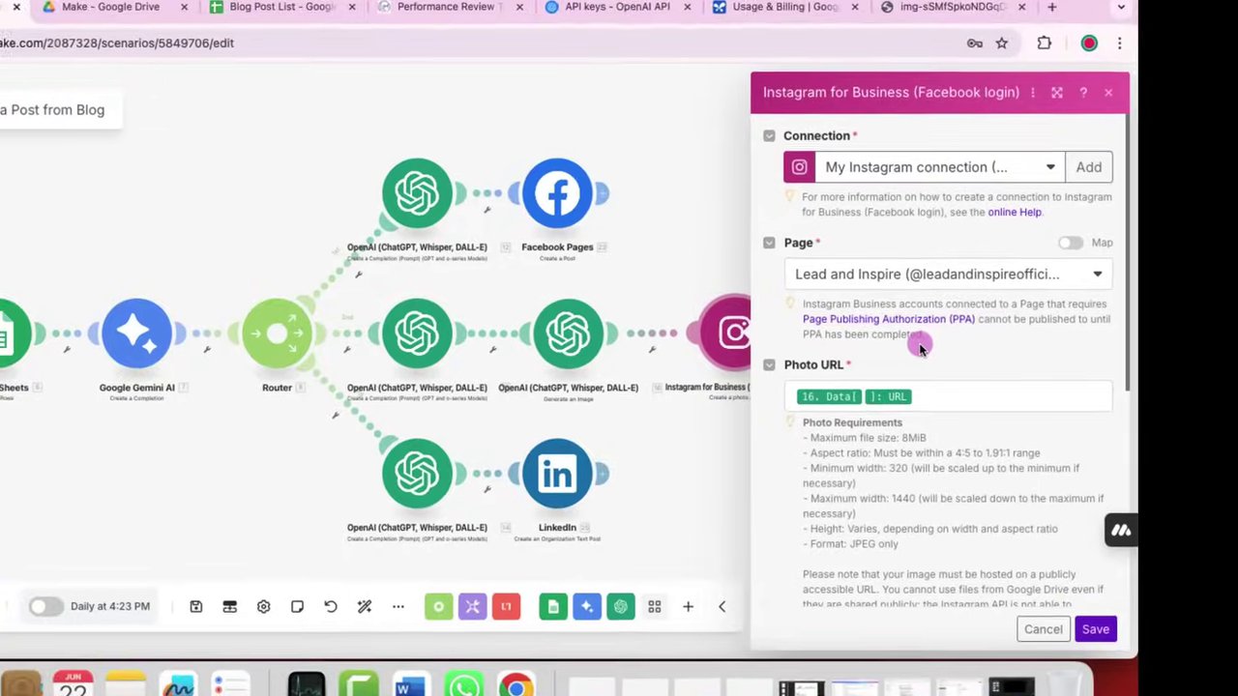
scroll(905, 367, down, 1)
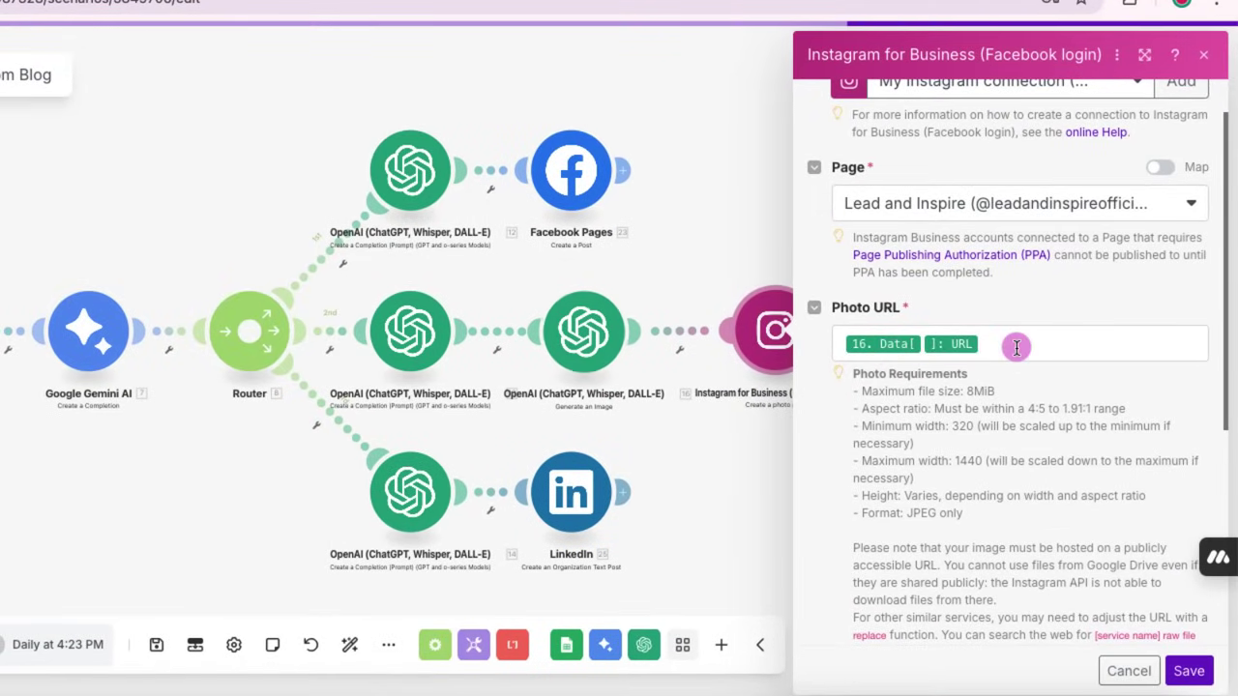
click(996, 346)
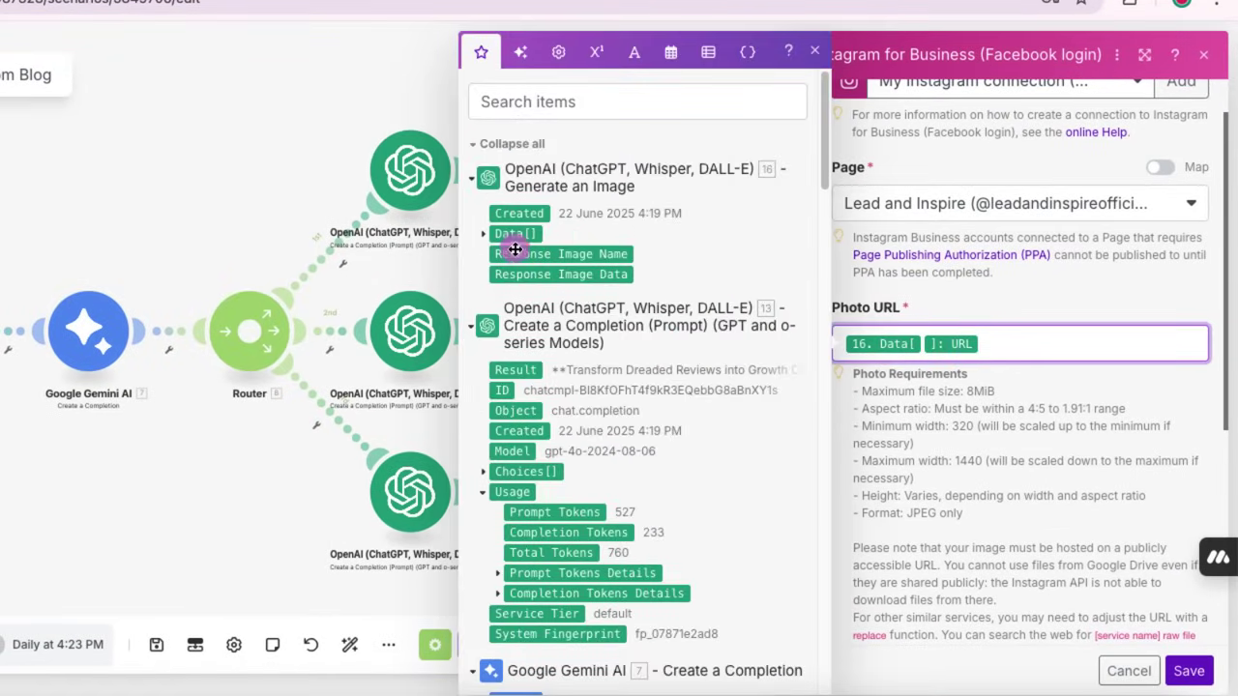
click(487, 235)
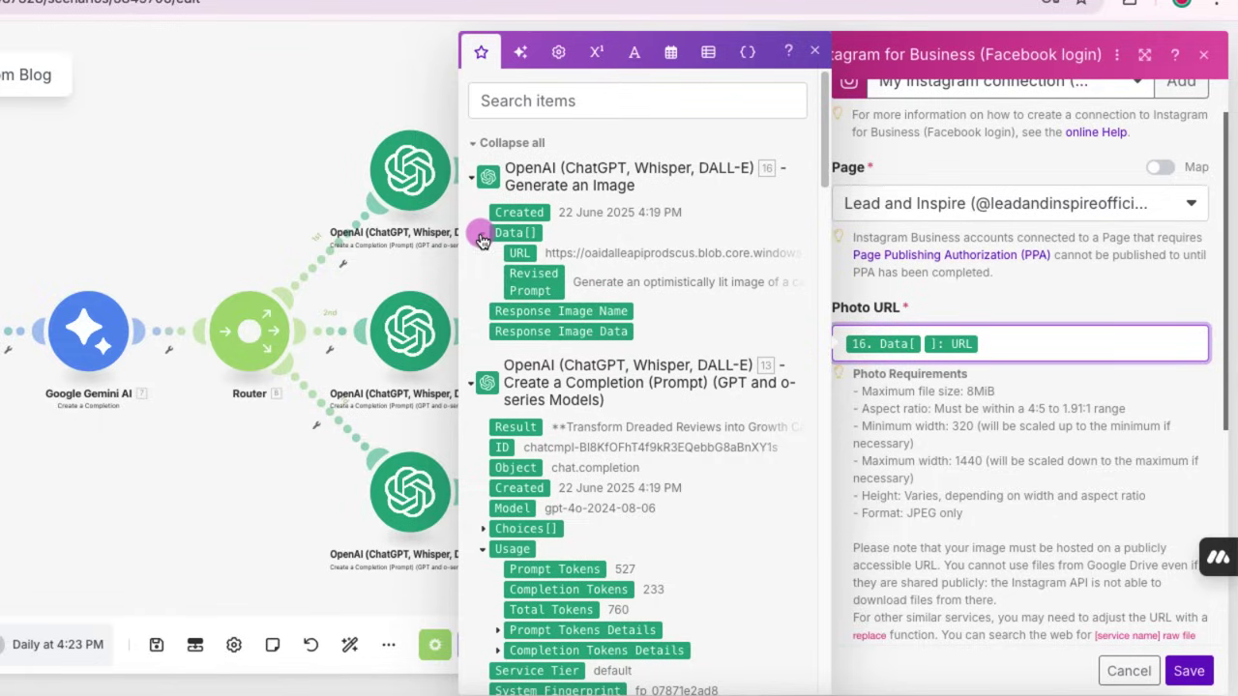
drag(523, 257, 981, 345)
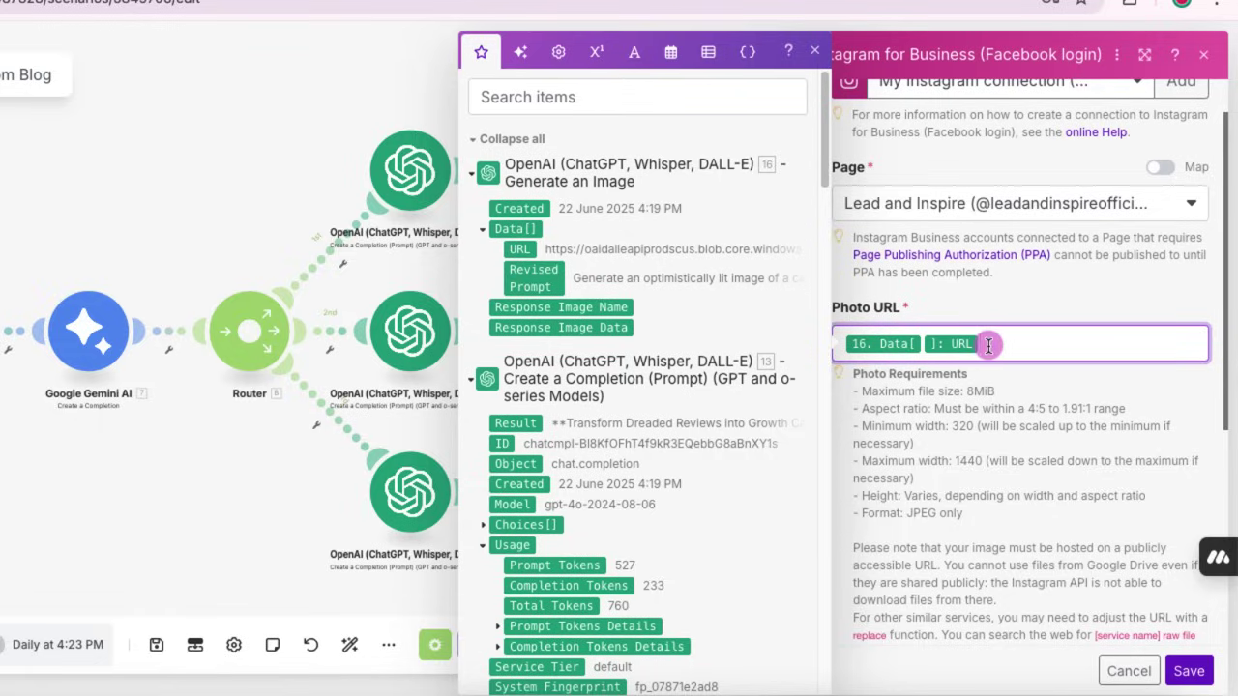
click(1189, 674)
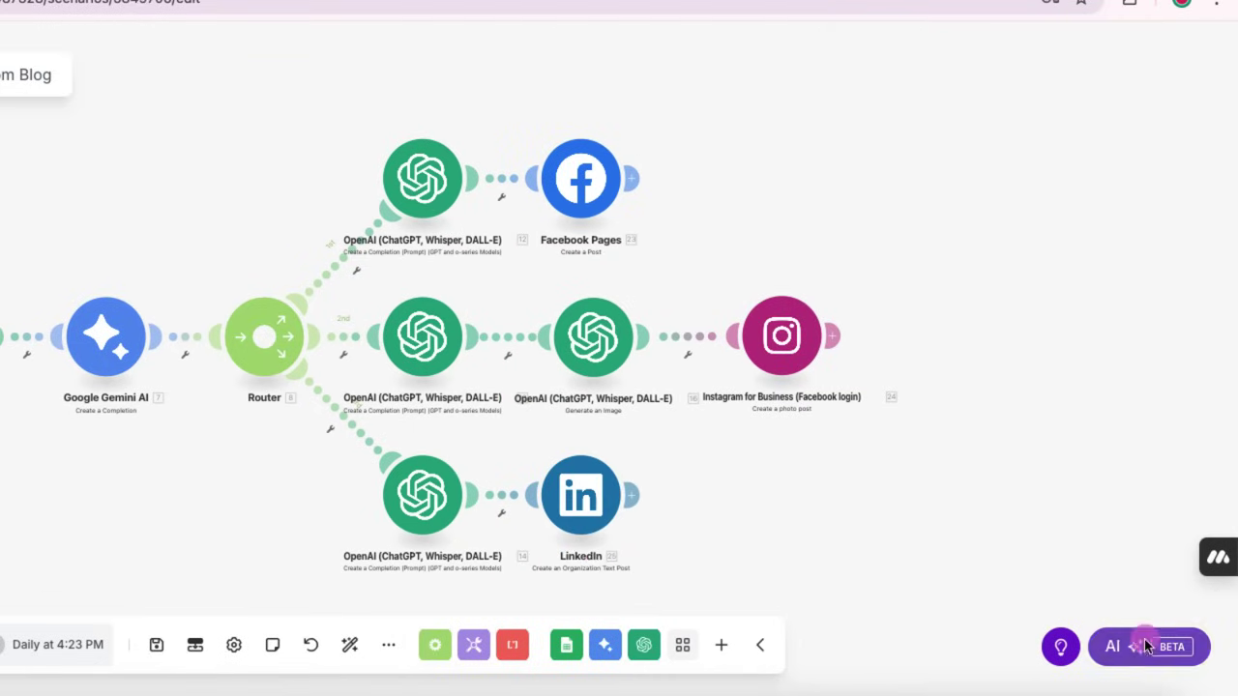
Check the LinkedIn module's organization and its Content mapping against the third route's OpenAI Choices[] Message Content.
click(588, 508)
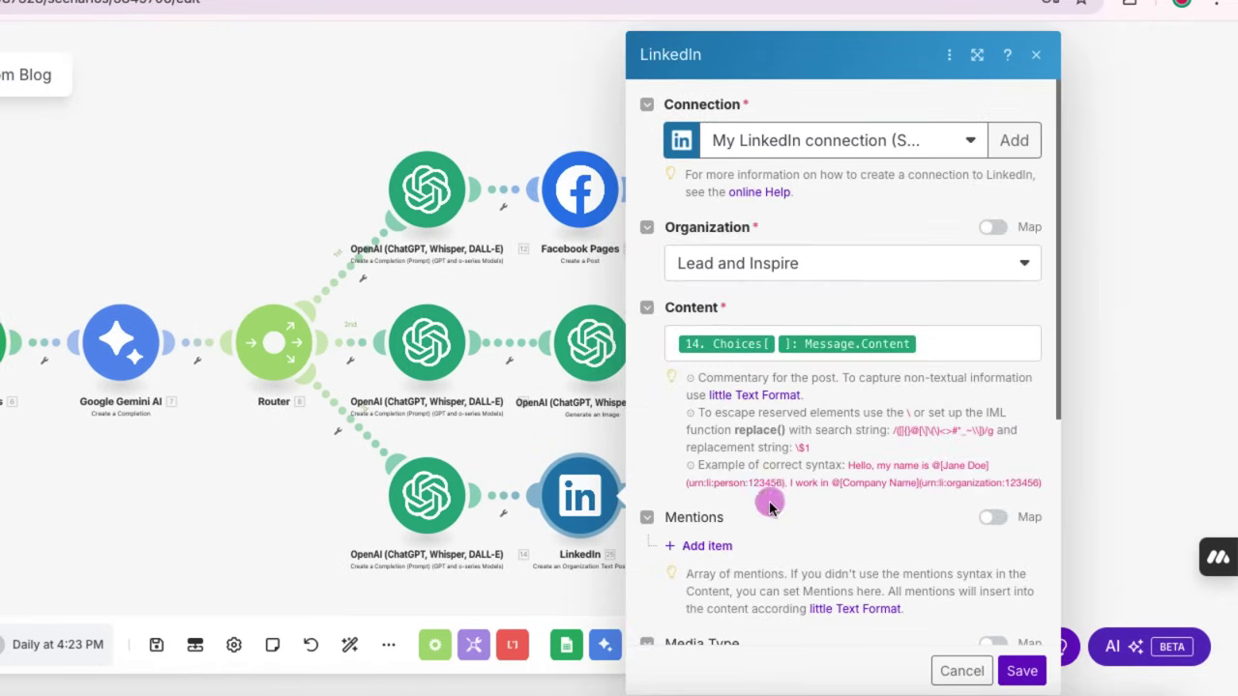
scroll(808, 188, down, 1)
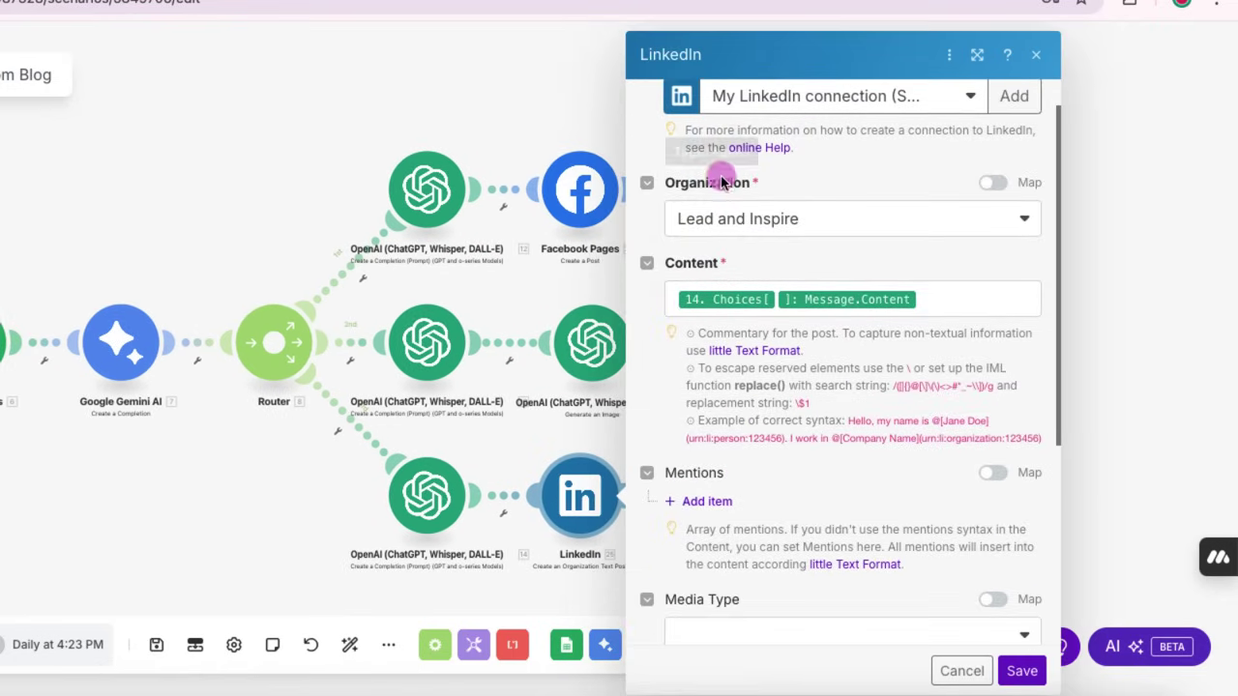
scroll(758, 276, down, 1)
click(928, 242)
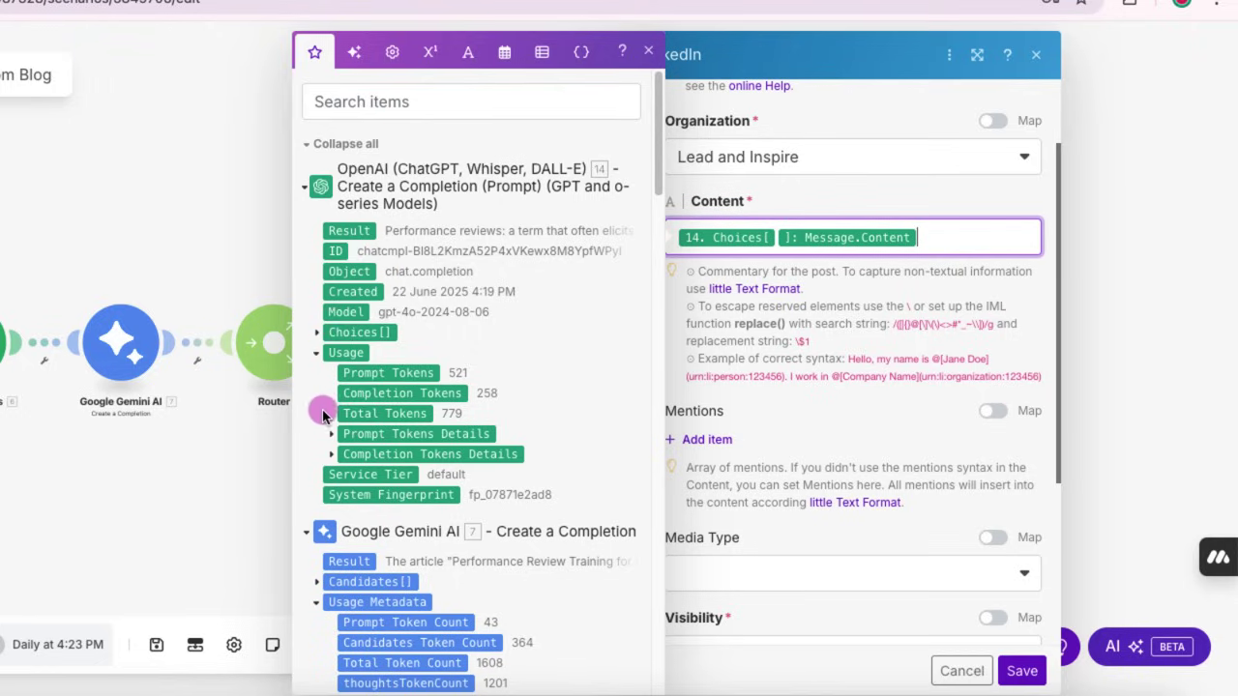
click(314, 334)
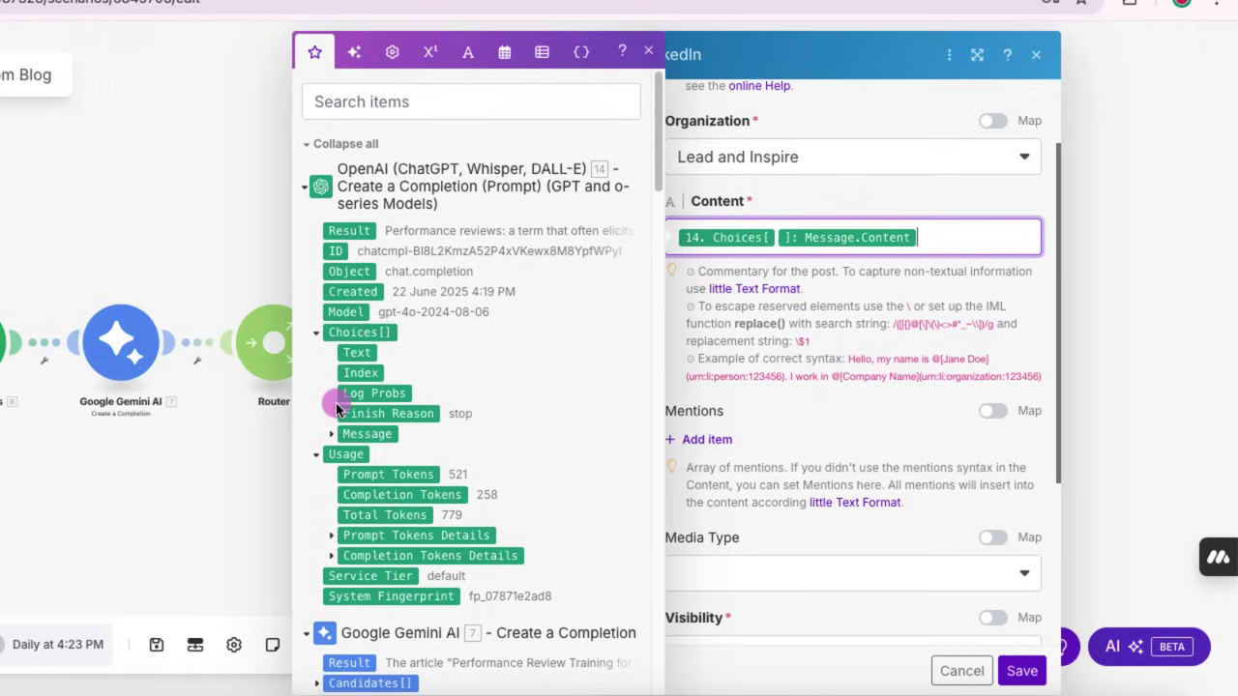
click(330, 437)
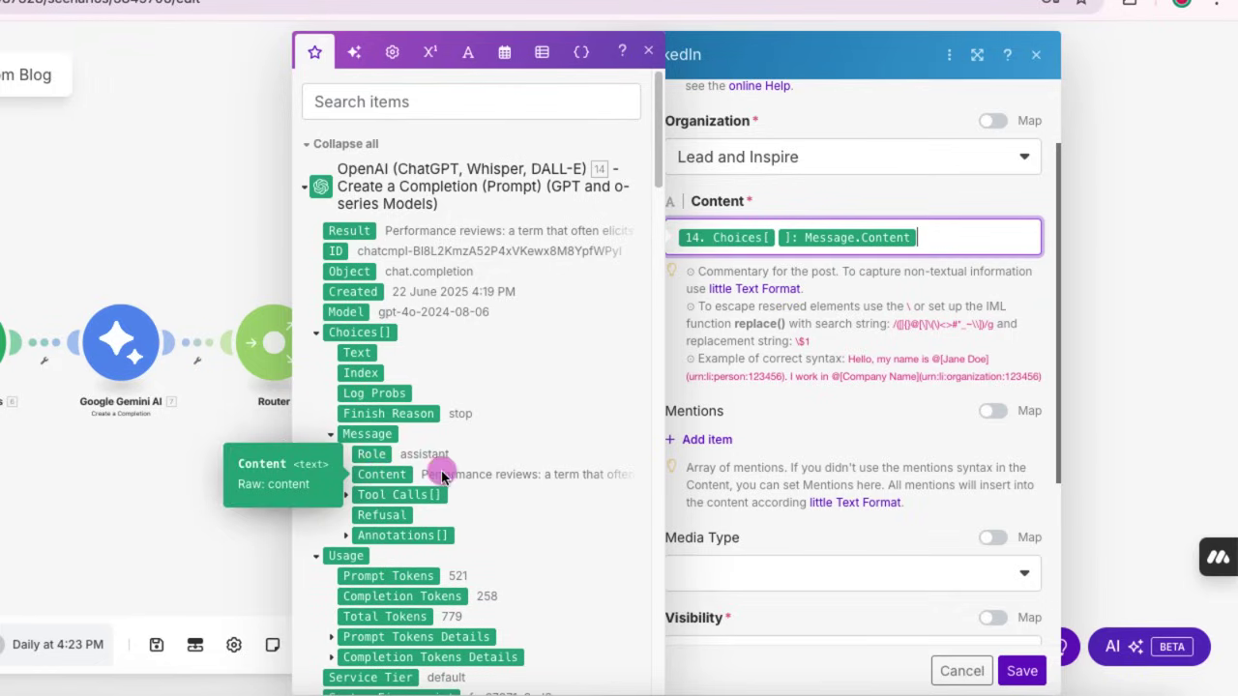
click(862, 420)
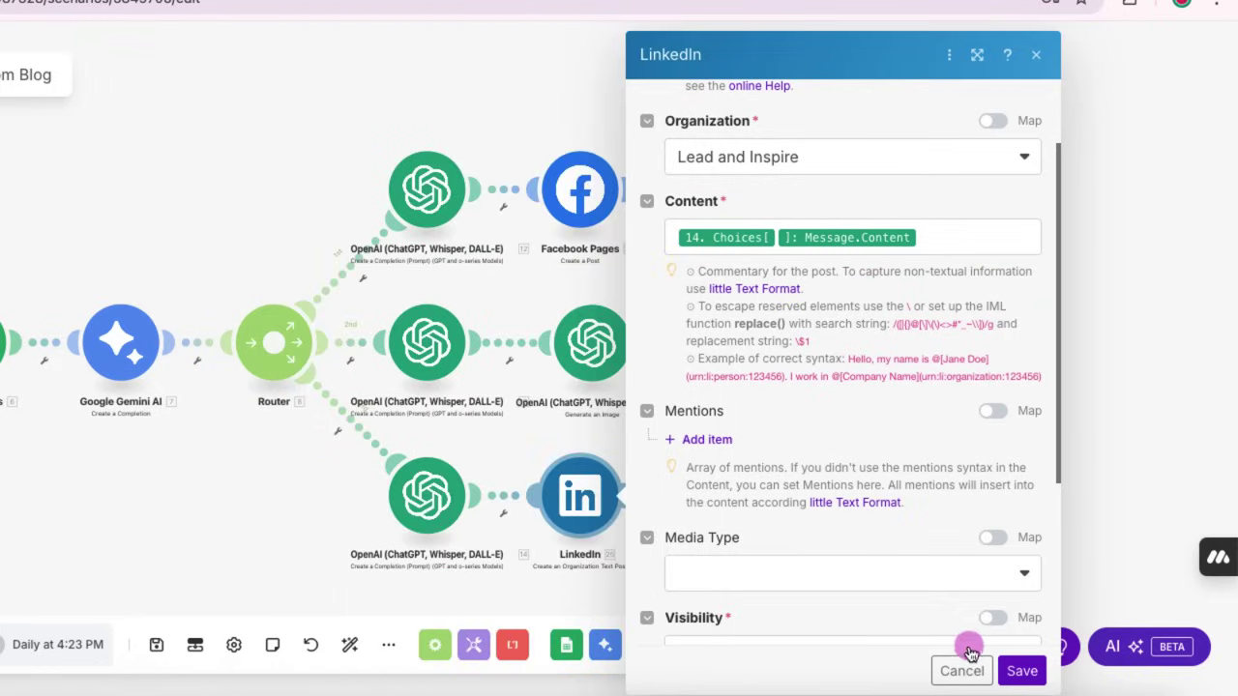
click(1025, 673)
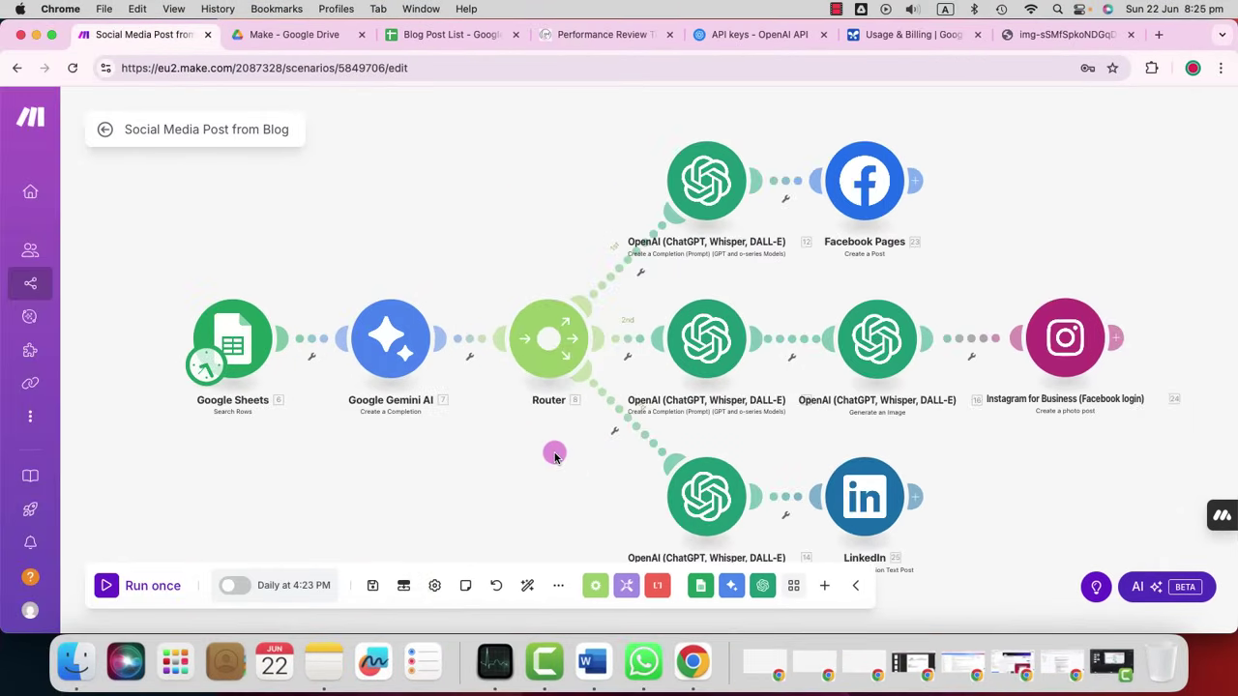
Examine the account's list of app connections, including Facebook, Instagram and LinkedIn, and return to the scenarios.
drag(555, 457, 479, 427)
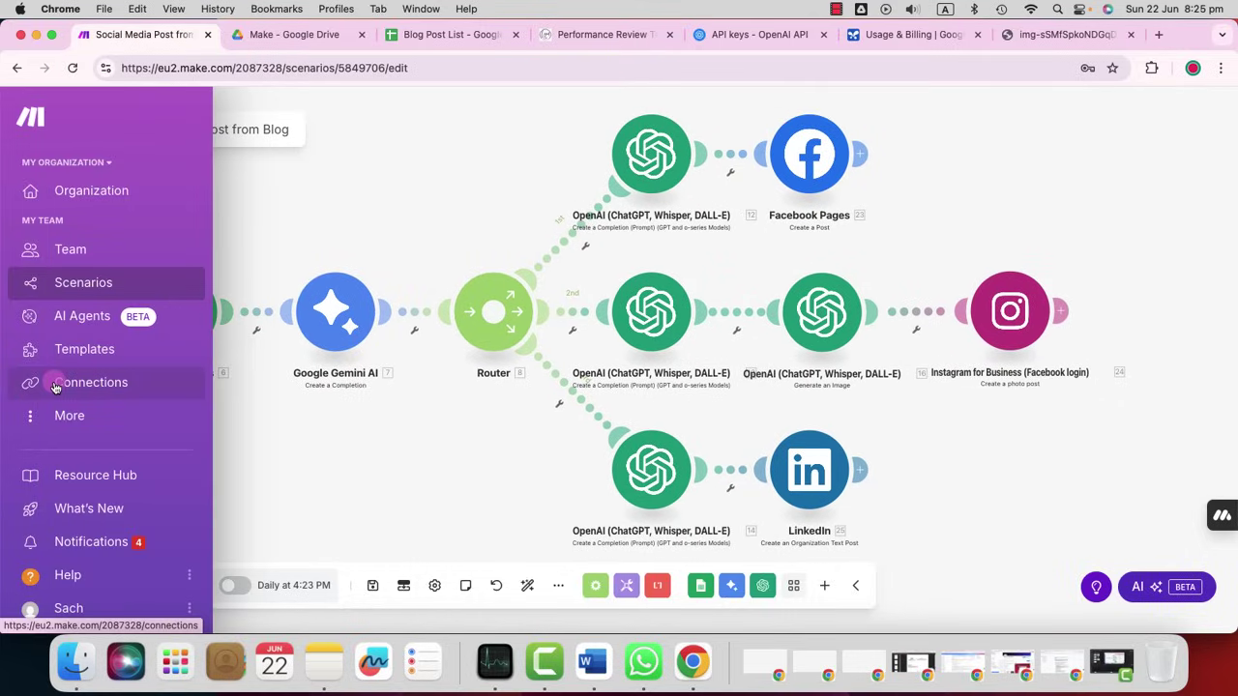
click(60, 387)
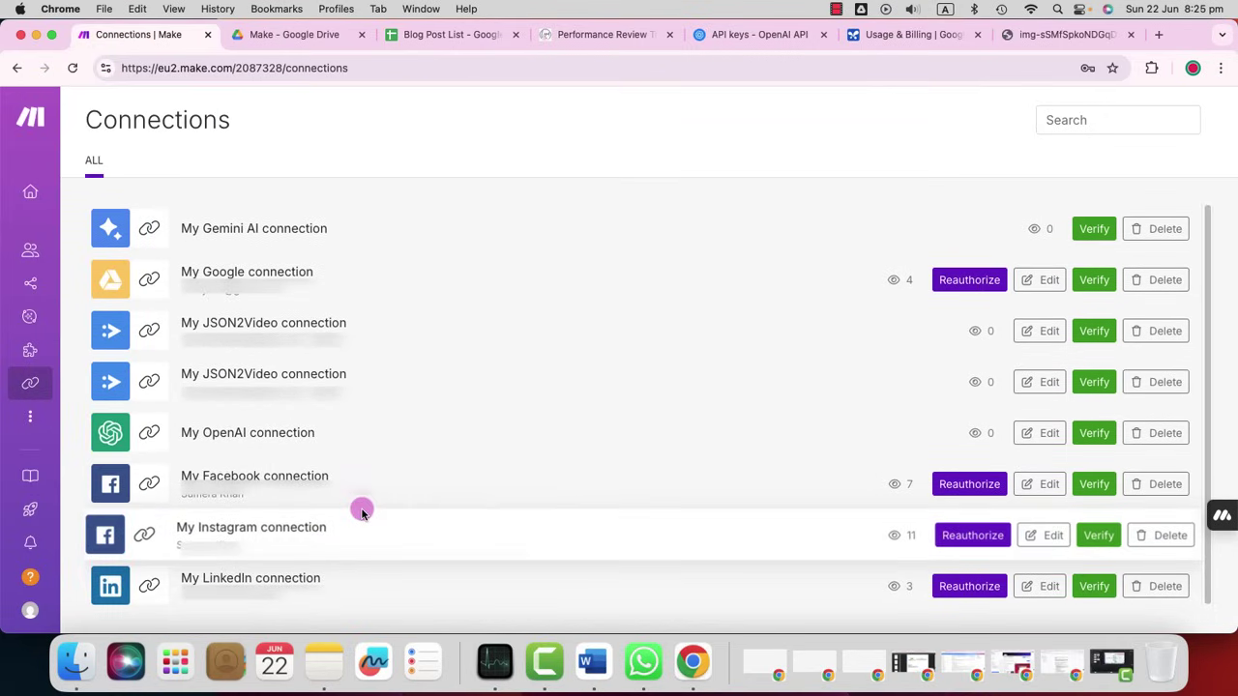
mouse_move(53, 346)
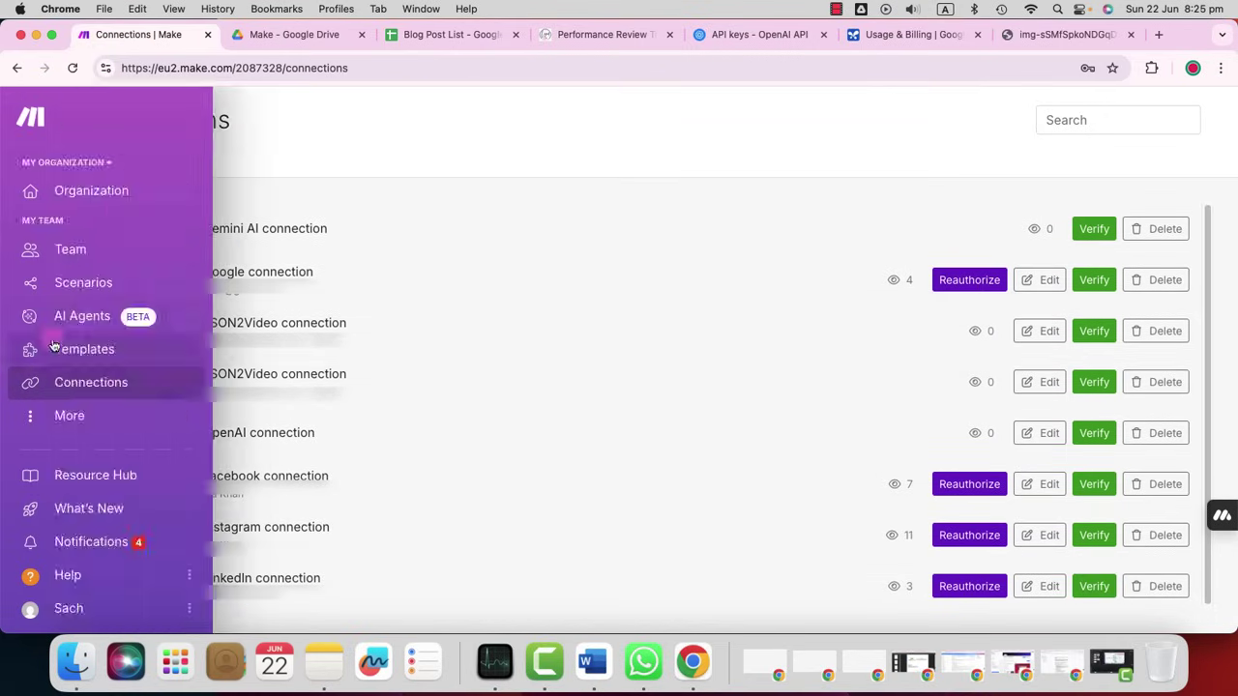
click(77, 295)
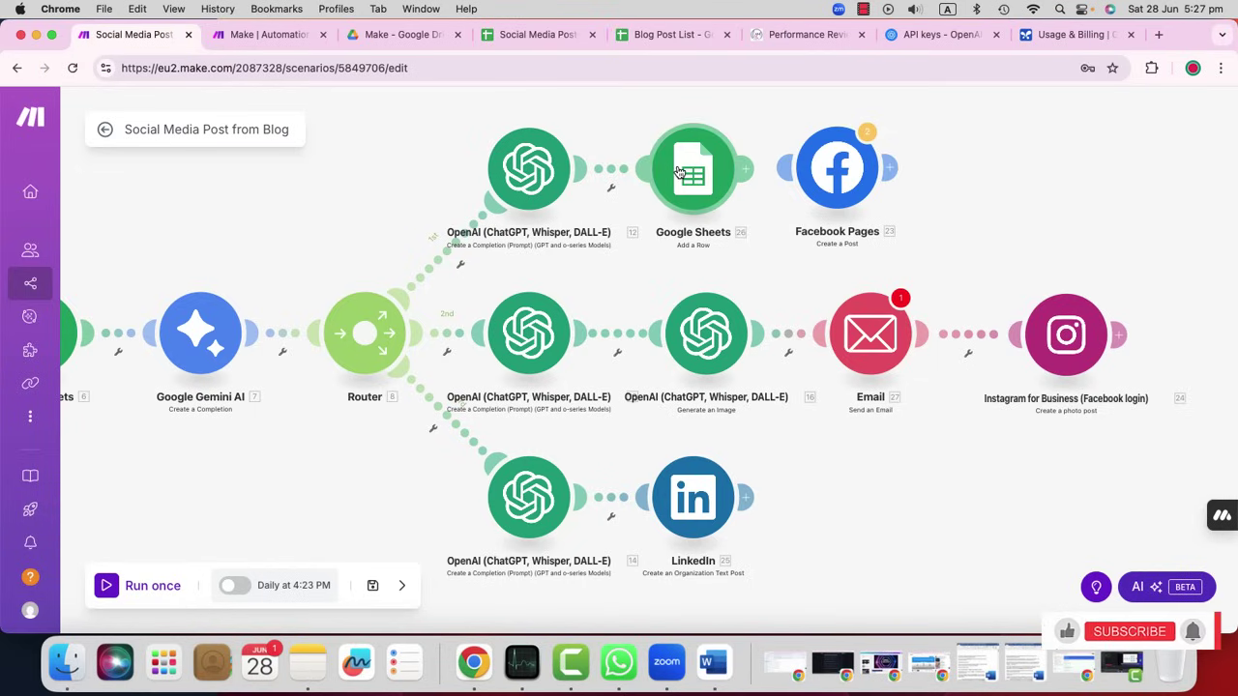
Check the spreadsheet and sheet settings of the first route's Google Sheets Add a Row module and save it.
click(717, 176)
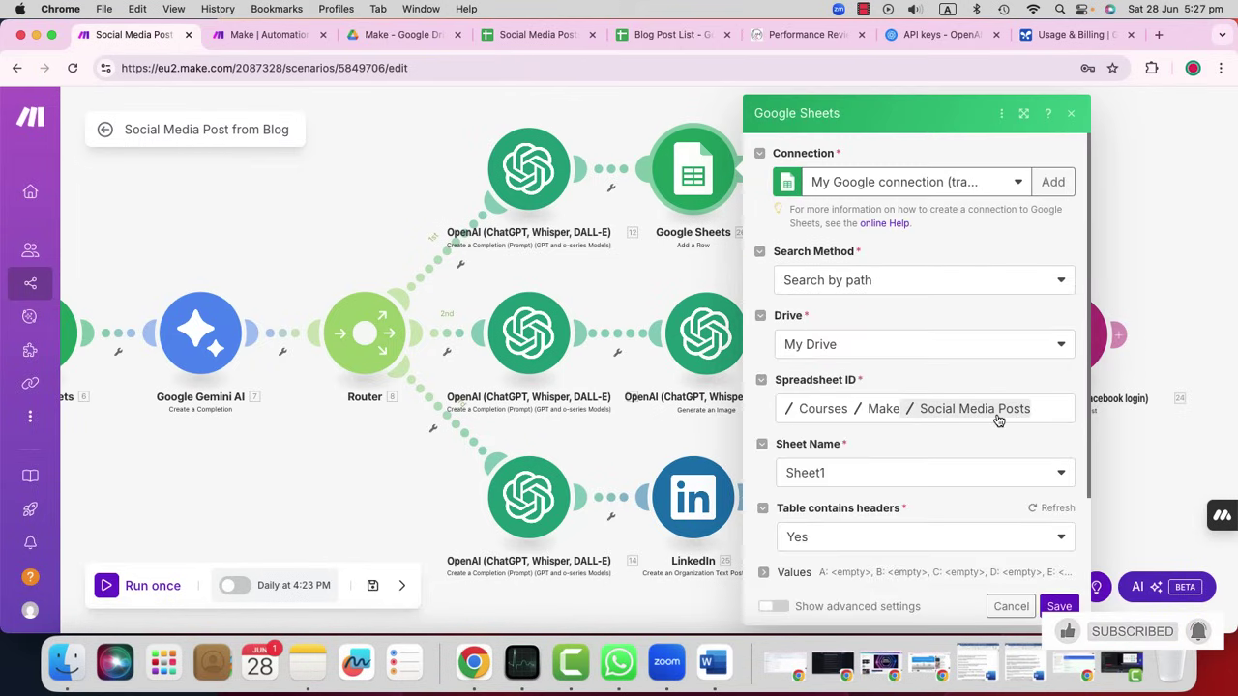
click(1061, 606)
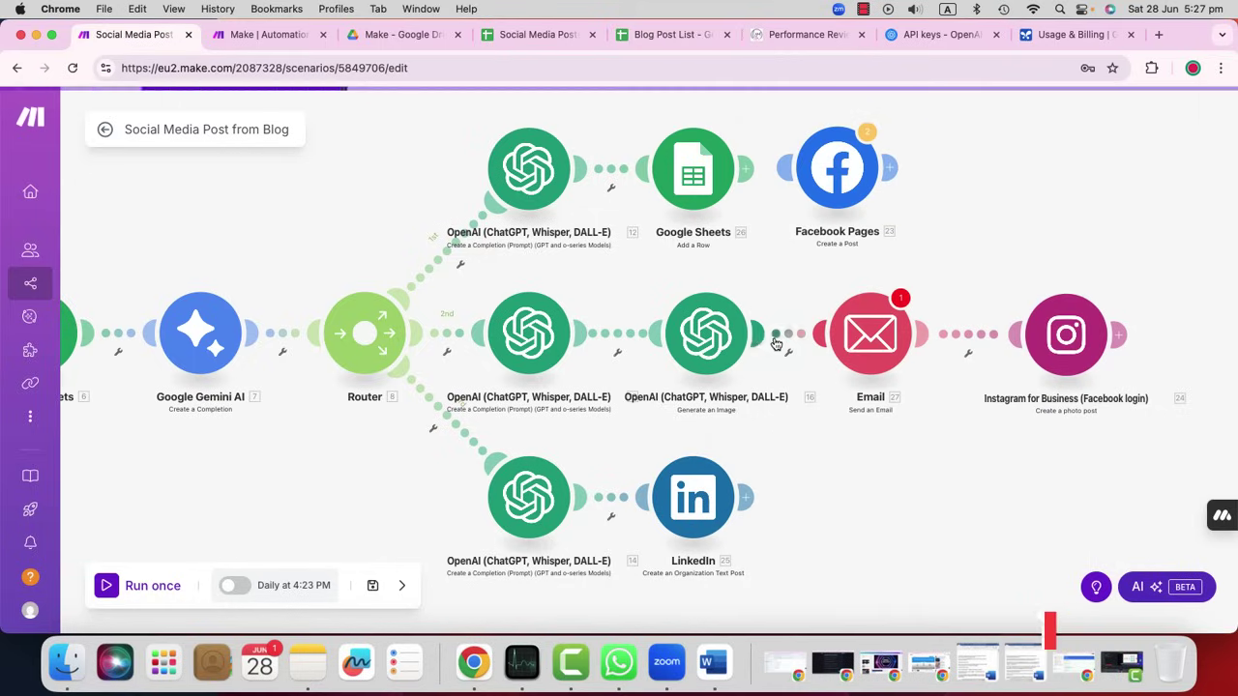